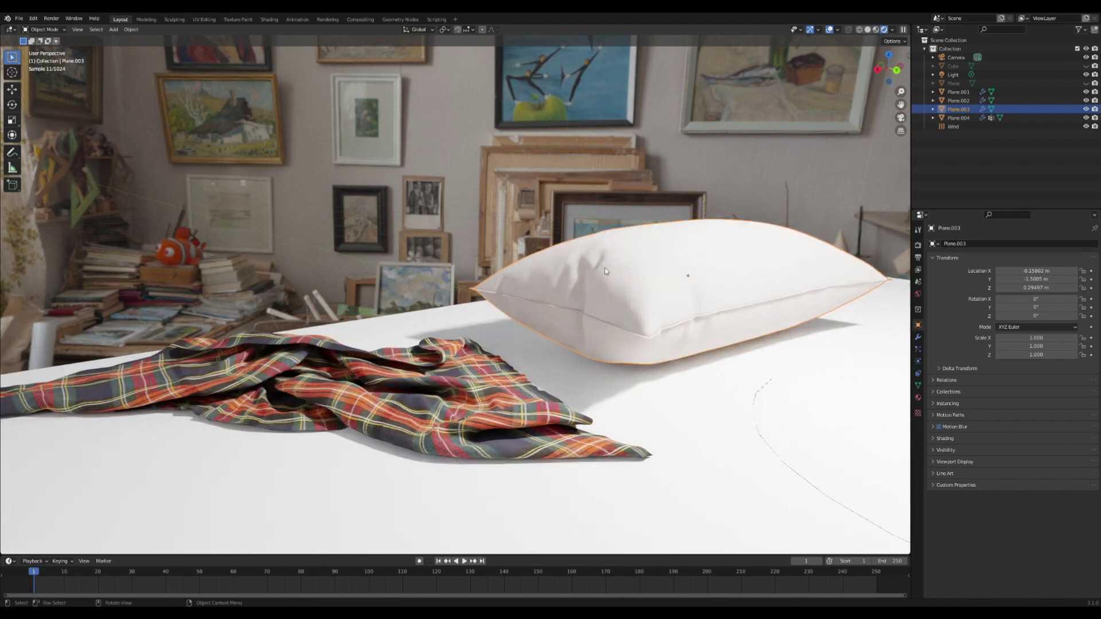
# Examine the white pillow and the folds of the plaid cloth from several angles
pyautogui.moveTo(606, 267); pyautogui.dragTo(645, 277, button='middle')
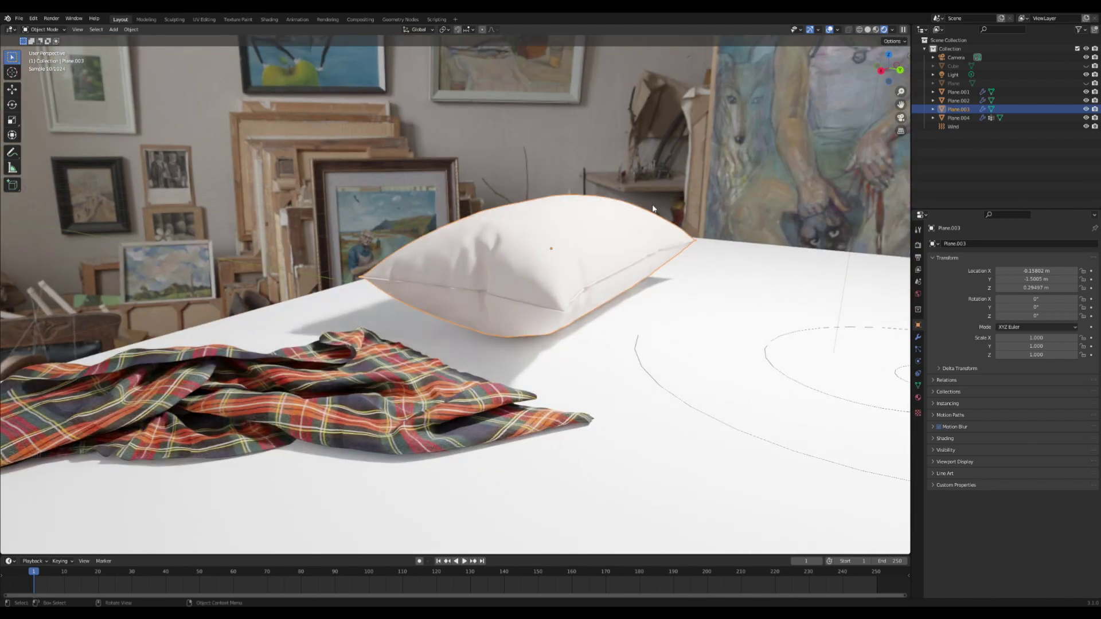
pyautogui.moveTo(652, 208); pyautogui.dragTo(858, 97, button='middle')
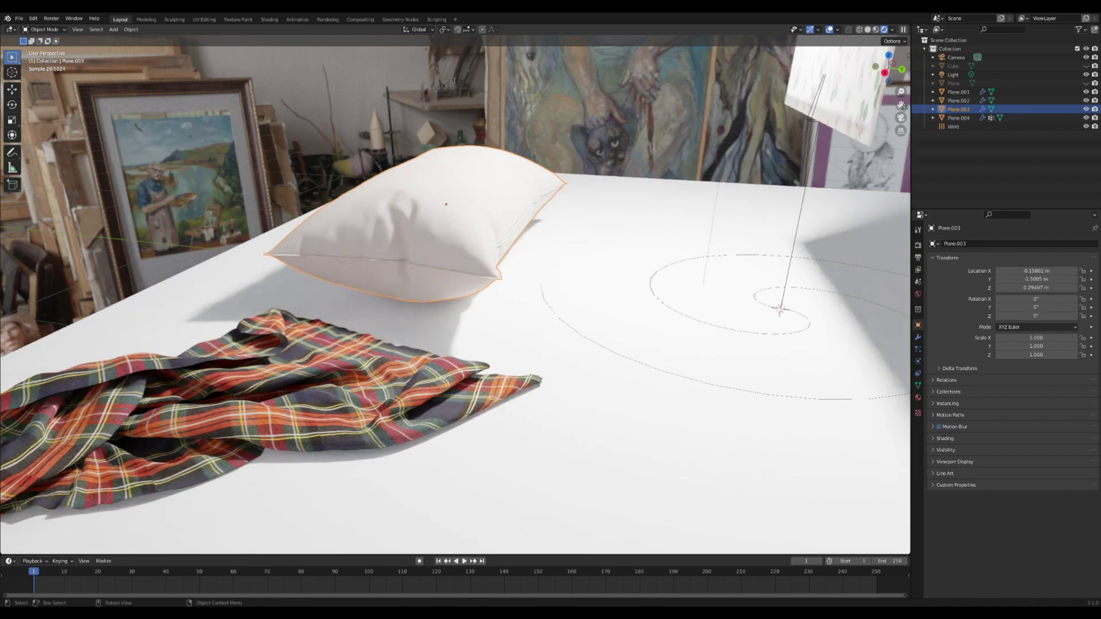
pyautogui.keyDown('shift'); pyautogui.moveTo(278, 352); pyautogui.dragTo(519, 300, button='middle'); pyautogui.keyUp('shift')
pyautogui.scroll(3, 519, 299)
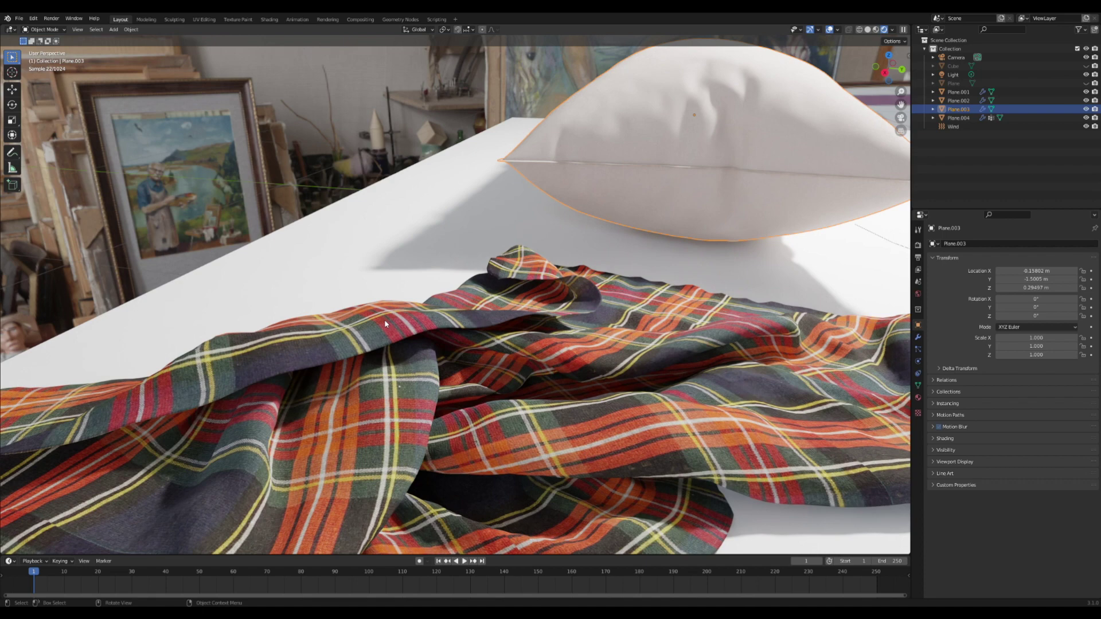
pyautogui.scroll(-4, 385, 324)
pyautogui.moveTo(409, 295); pyautogui.dragTo(484, 261, button='middle')
pyautogui.scroll(2, 492, 271)
pyautogui.moveTo(341, 352); pyautogui.dragTo(265, 374, button='middle')
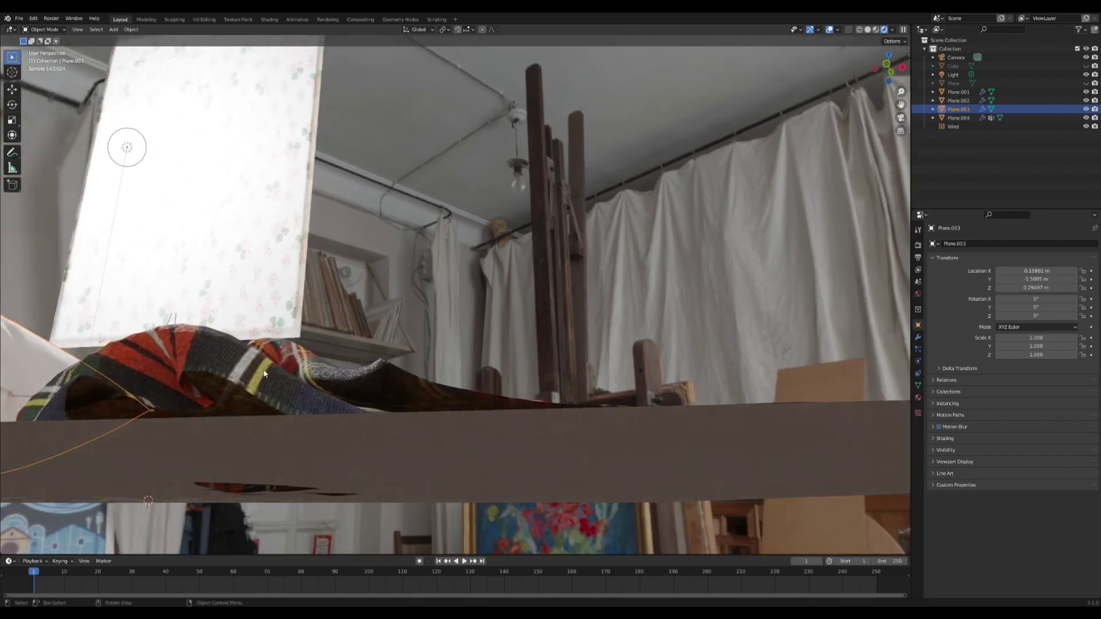
pyautogui.moveTo(375, 382); pyautogui.dragTo(377, 388, button='middle')
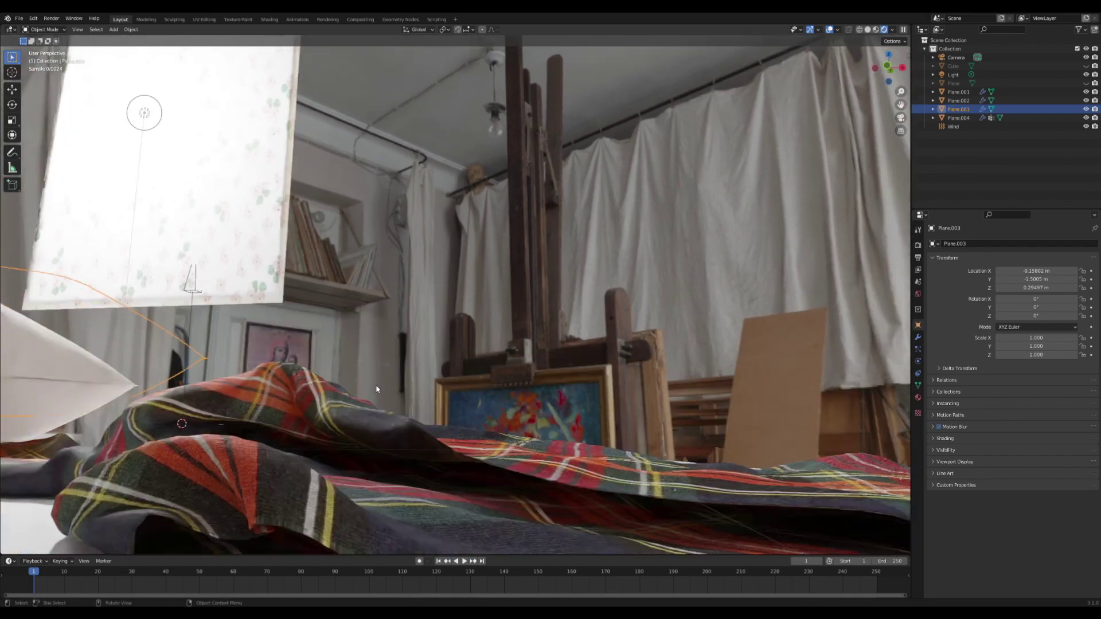
# Inspect the white pillow close up, including its seam and wrinkles, from the side and above
pyautogui.scroll(-3, 376, 388)
pyautogui.moveTo(725, 201); pyautogui.dragTo(721, 214, button='middle')
pyautogui.scroll(1, 722, 214)
pyautogui.keyDown('shift'); pyautogui.moveTo(453, 190); pyautogui.dragTo(700, 169, button='middle'); pyautogui.keyUp('shift')
pyautogui.scroll(3, 562, 198)
pyautogui.scroll(-6, 563, 200)
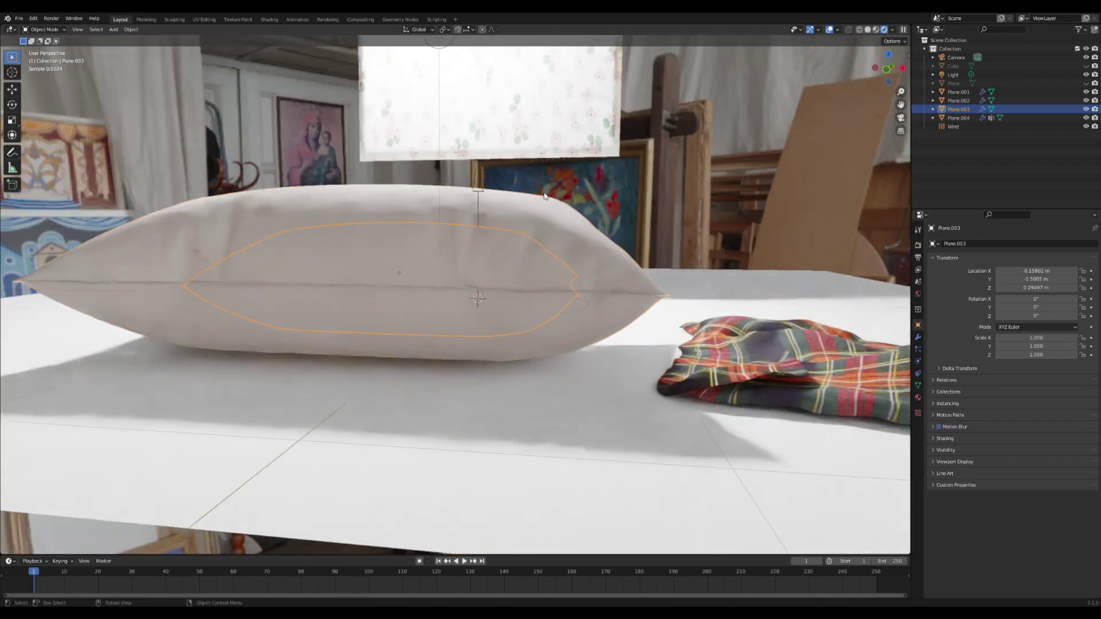
pyautogui.moveTo(562, 201); pyautogui.dragTo(418, 198, button='middle')
pyautogui.scroll(4, 424, 199)
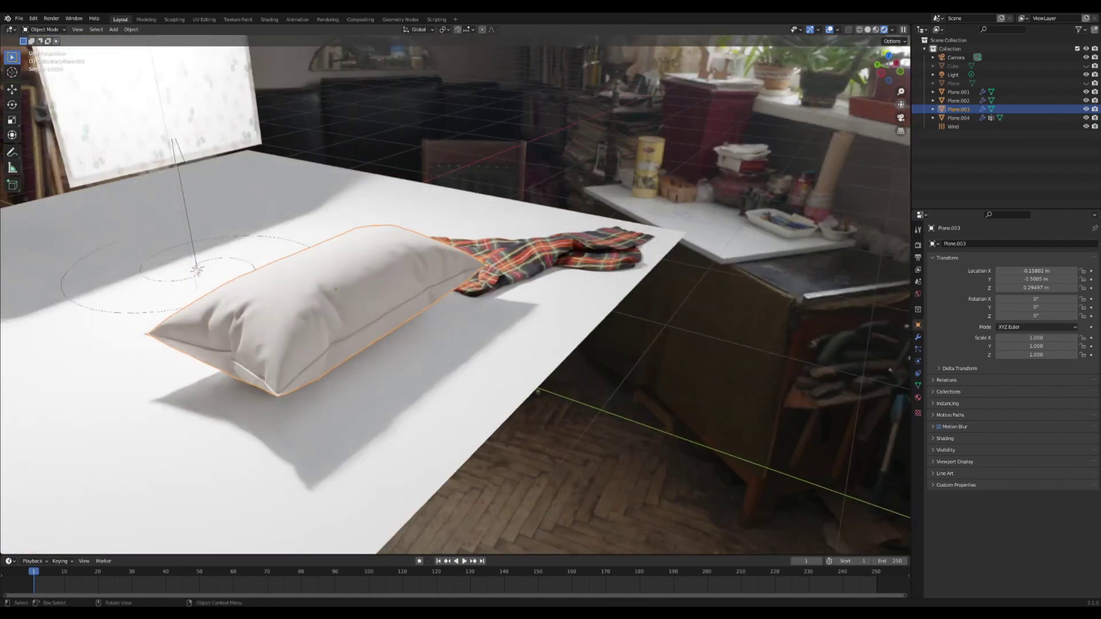
# Select the light behind the flowered curtain and play the animation to examine how it shines through the moving cloth
pyautogui.moveTo(901, 105); pyautogui.dragTo(1090, 344)
pyautogui.moveTo(771, 116); pyautogui.dragTo(721, 99, button='middle')
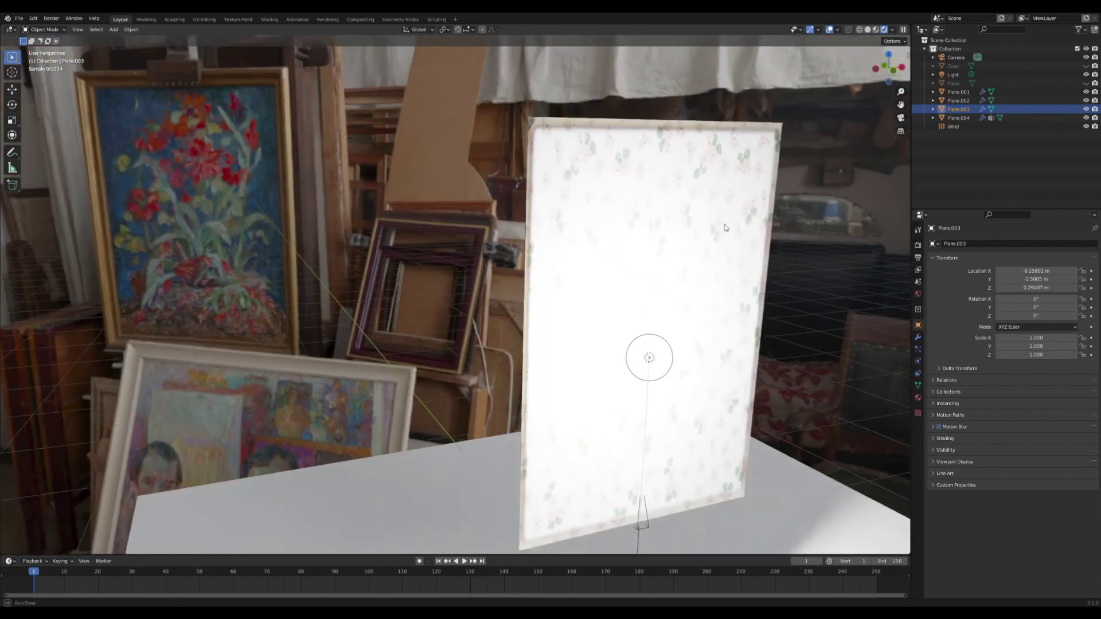
pyautogui.moveTo(744, 231); pyautogui.dragTo(661, 207, button='middle')
pyautogui.click(352, 278)
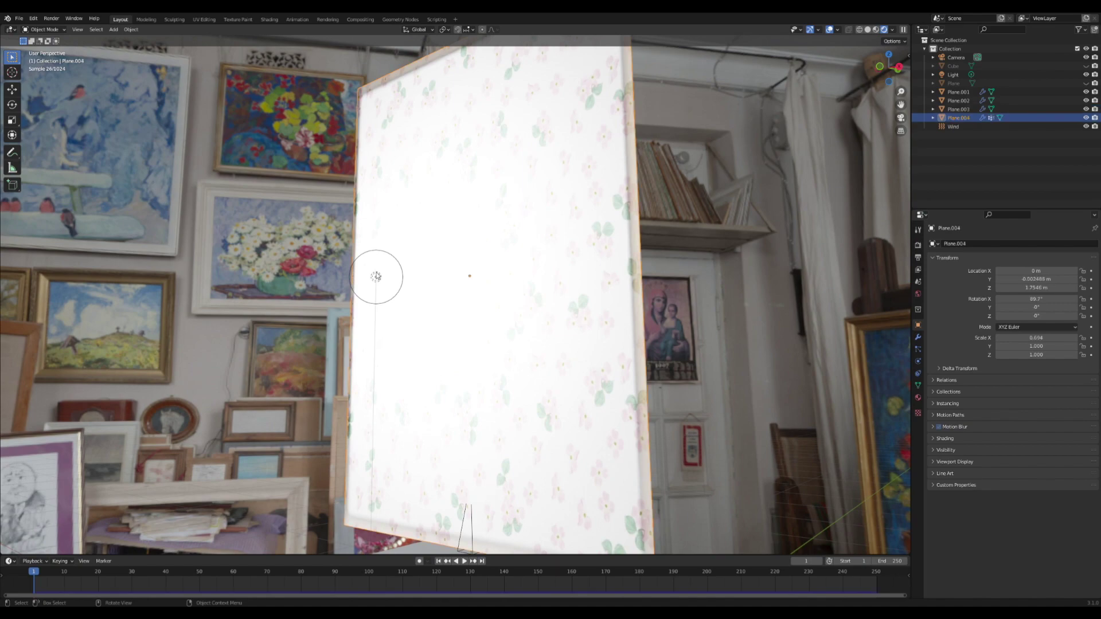
pyautogui.click(377, 276)
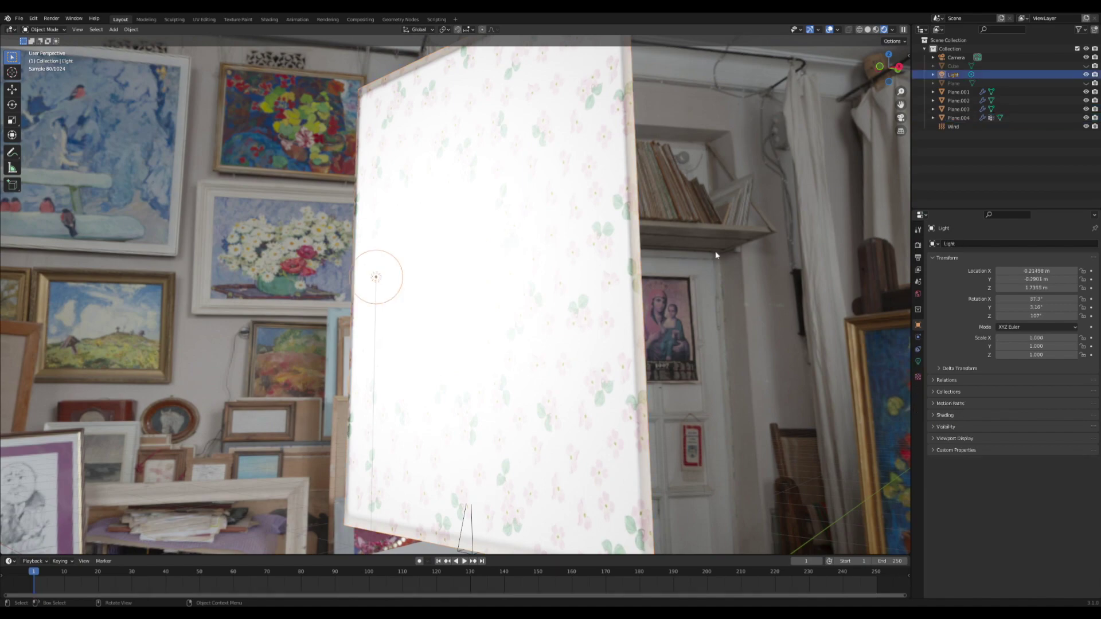
pyautogui.moveTo(717, 255)
pyautogui.mouseDown(button='middle')
pyautogui.moveTo(606, 267)
pyautogui.moveTo(563, 258)
pyautogui.moveTo(457, 281)
pyautogui.mouseUp(button='middle')
pyautogui.press('space')
pyautogui.scroll(3, 456, 280)
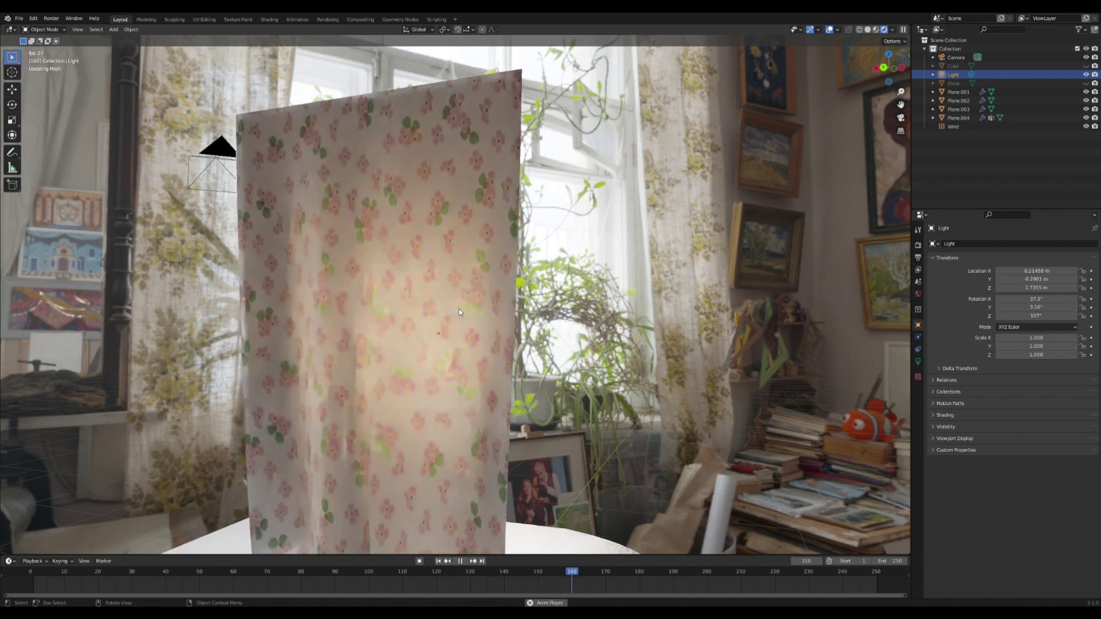
pyautogui.moveTo(436, 264); pyautogui.dragTo(477, 280, button='middle')
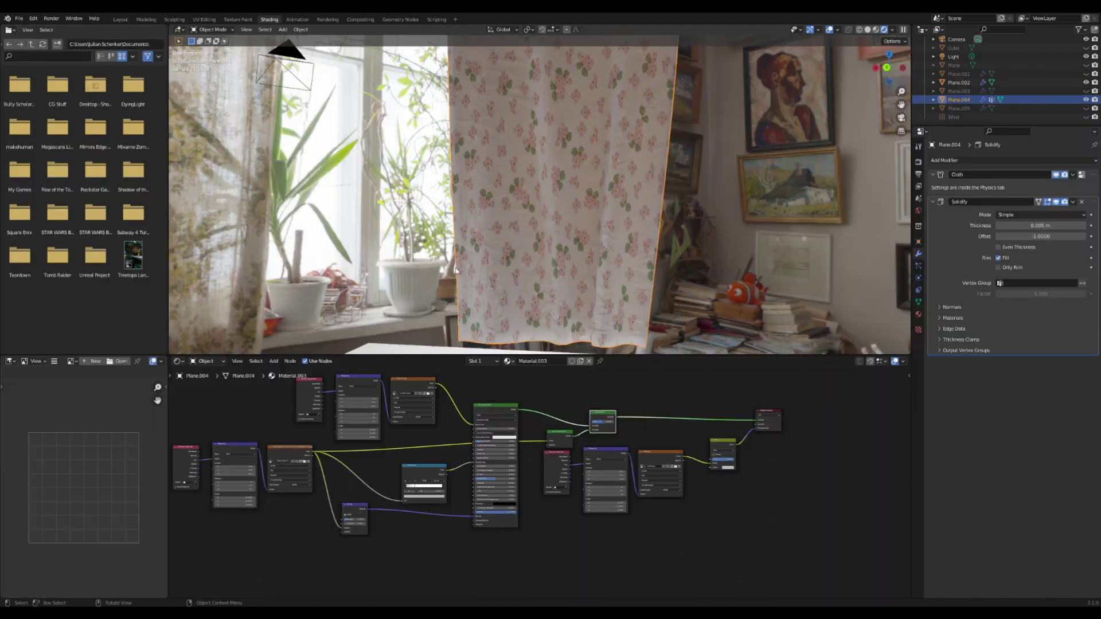
# Switch to the Shading workspace and select the flowered curtain to inspect its material nodes
pyautogui.scroll(-4, 456, 271)
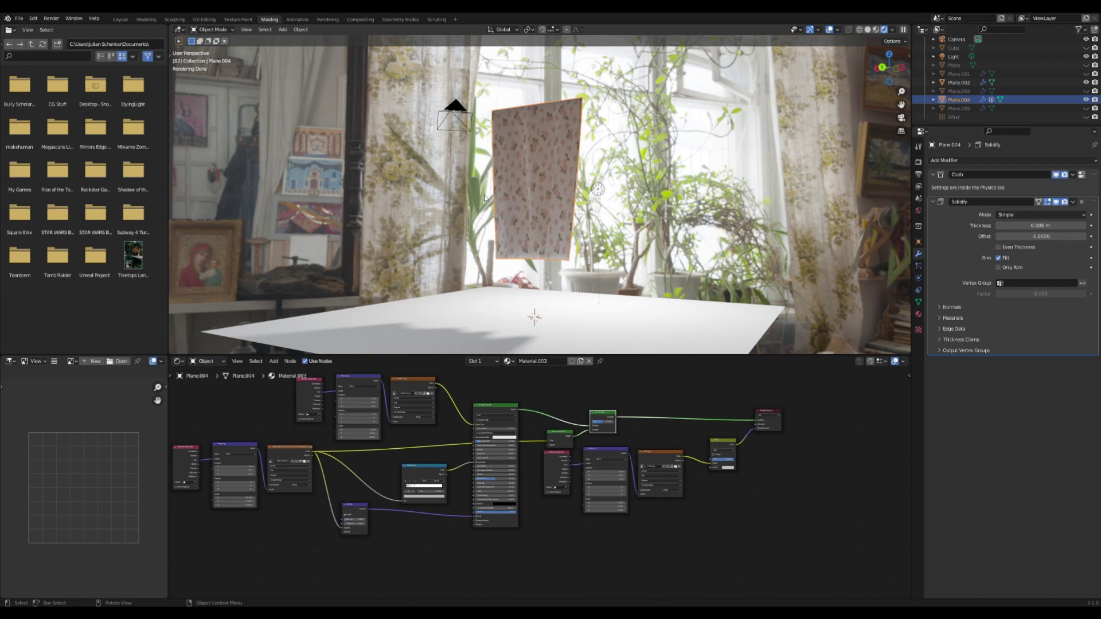
pyautogui.moveTo(409, 196); pyautogui.dragTo(562, 175, button='middle')
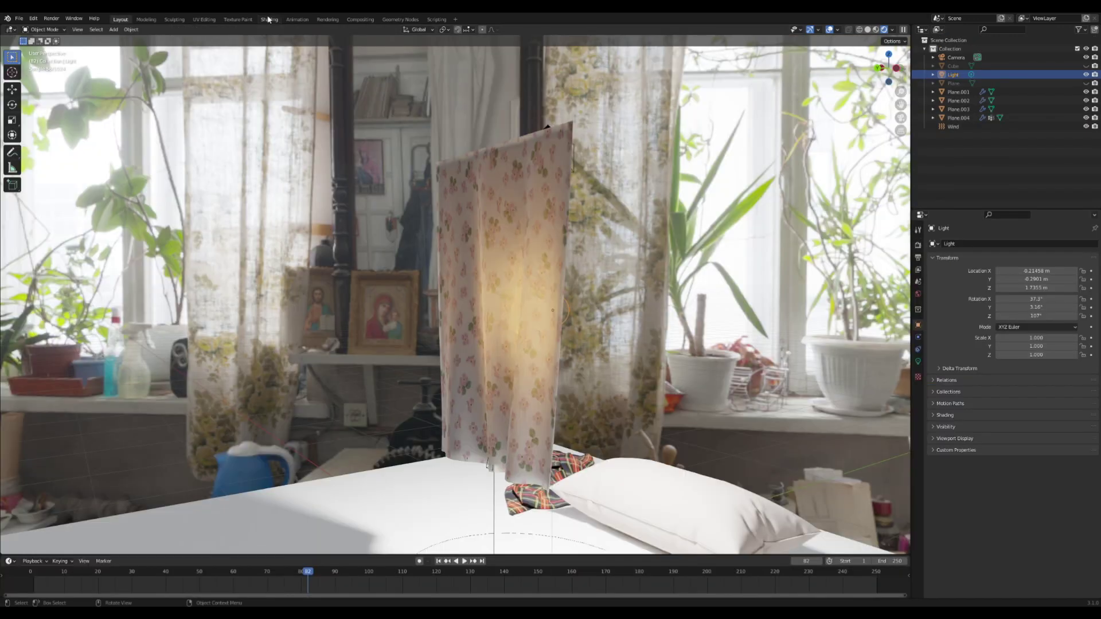
pyautogui.click(269, 19)
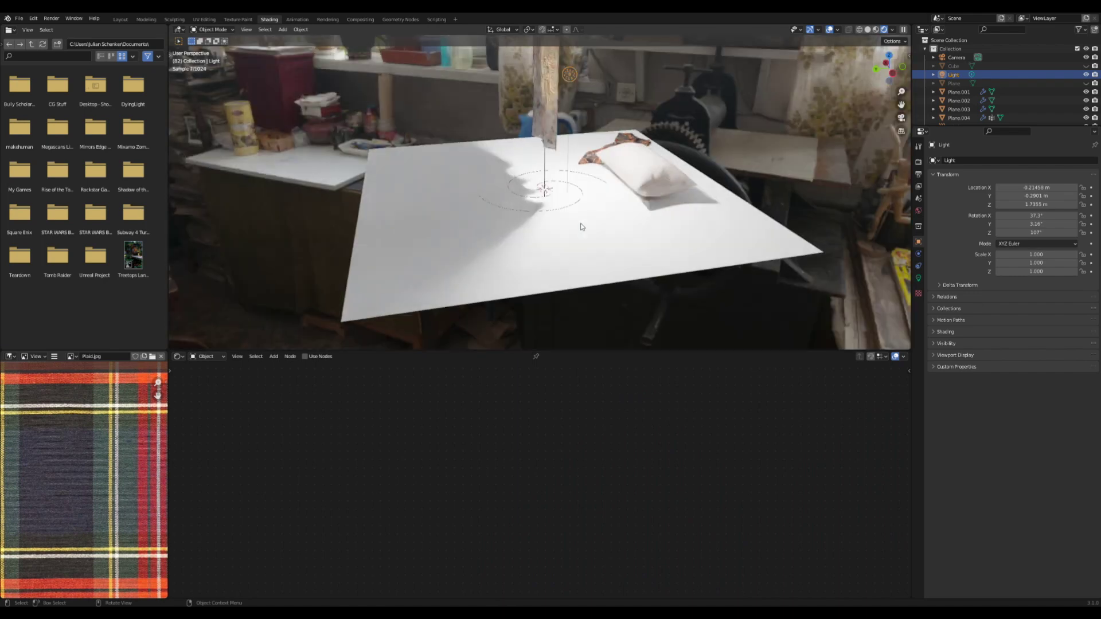
pyautogui.moveTo(586, 242)
pyautogui.mouseDown(button='middle')
pyautogui.moveTo(563, 111)
pyautogui.moveTo(657, 106)
pyautogui.mouseUp(button='middle')
pyautogui.click(519, 93)
pyautogui.moveTo(903, 104); pyautogui.dragTo(803, 272)
pyautogui.scroll(2, 785, 287)
pyautogui.scroll(-4, 552, 500)
pyautogui.scroll(-2, 553, 501)
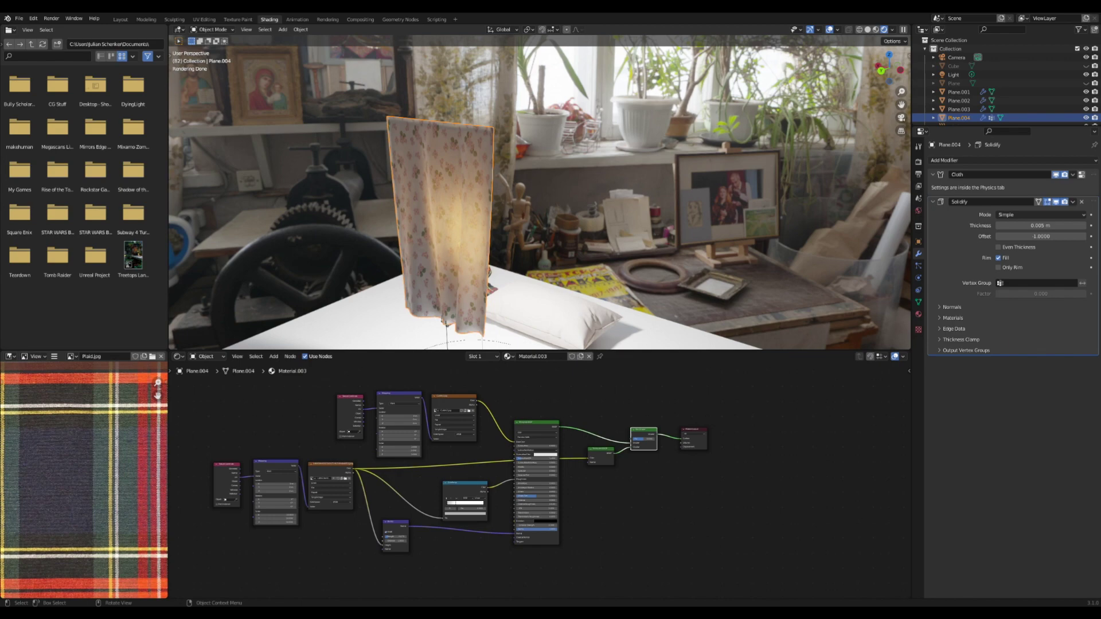
# View the curtain scene in the Layout workspace, then return to the Shading workspace
pyautogui.click(125, 20)
pyautogui.scroll(-3, 492, 144)
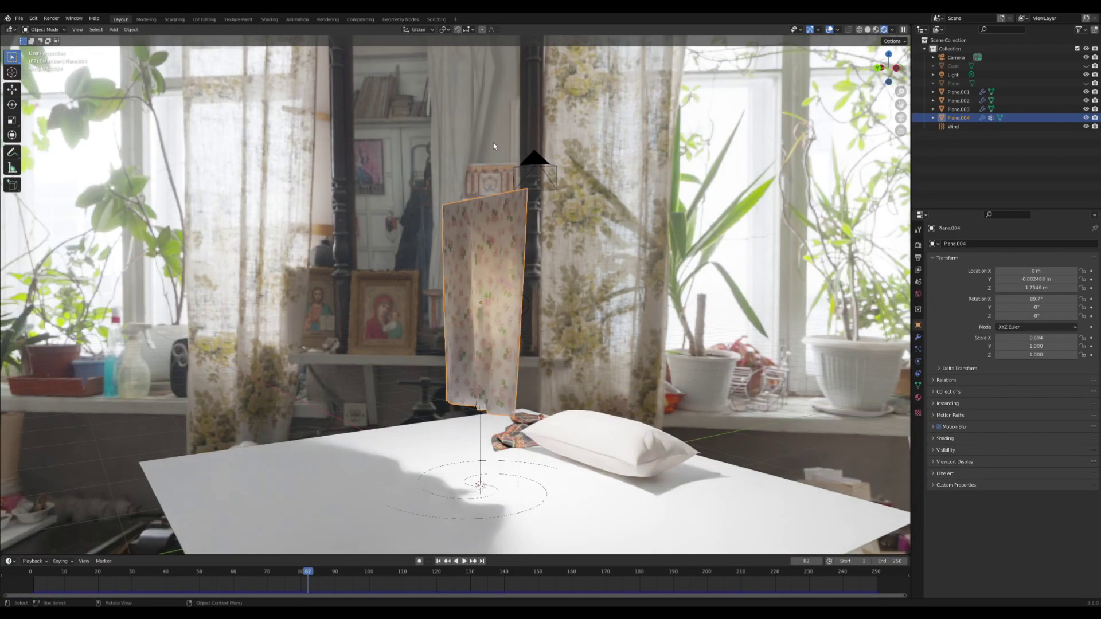
pyautogui.moveTo(493, 144); pyautogui.dragTo(503, 161, button='middle')
pyautogui.click(270, 19)
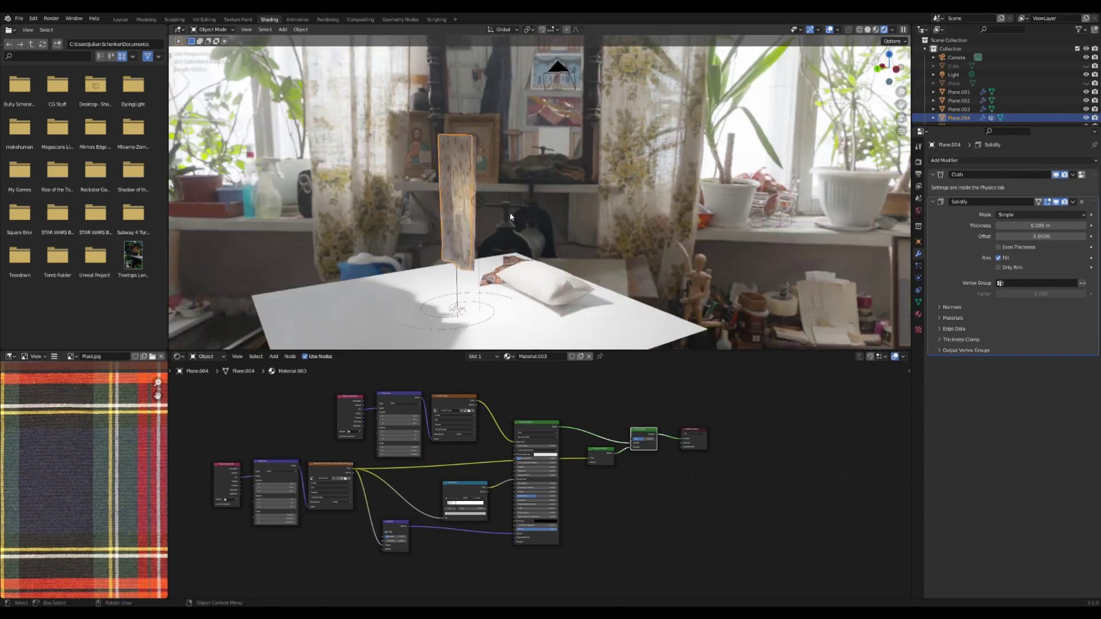
# Hide the pillow, the plaid cloth and the flowered curtain
pyautogui.click(518, 284)
pyautogui.keyDown('shift'); pyautogui.click(512, 268); pyautogui.keyUp('shift')
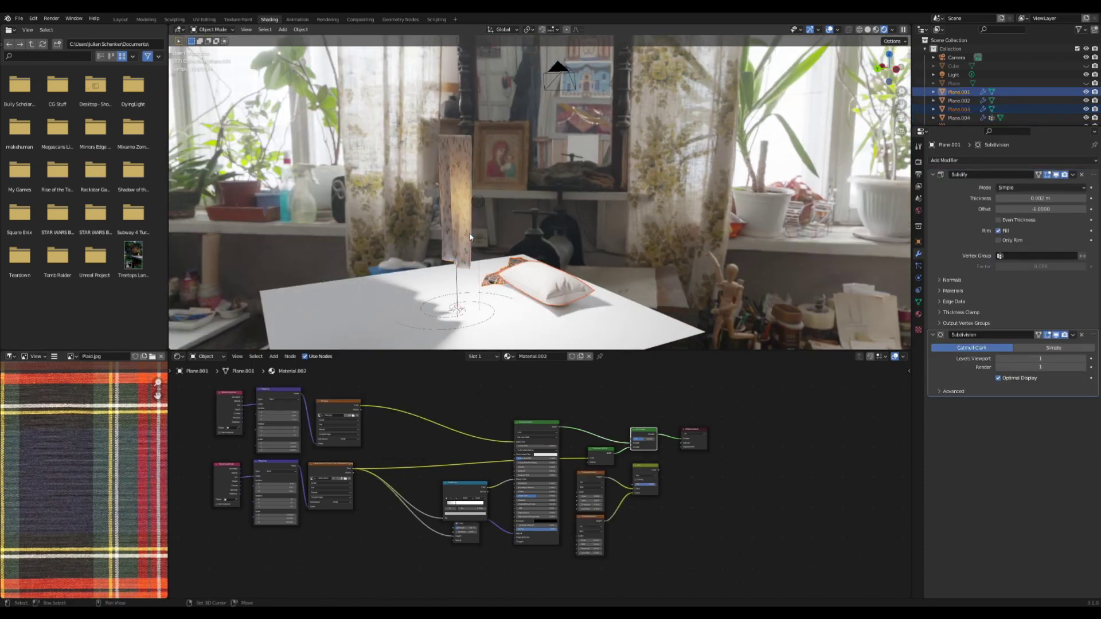
pyautogui.keyDown('shift'); pyautogui.click(463, 224); pyautogui.keyUp('shift')
pyautogui.press('h')
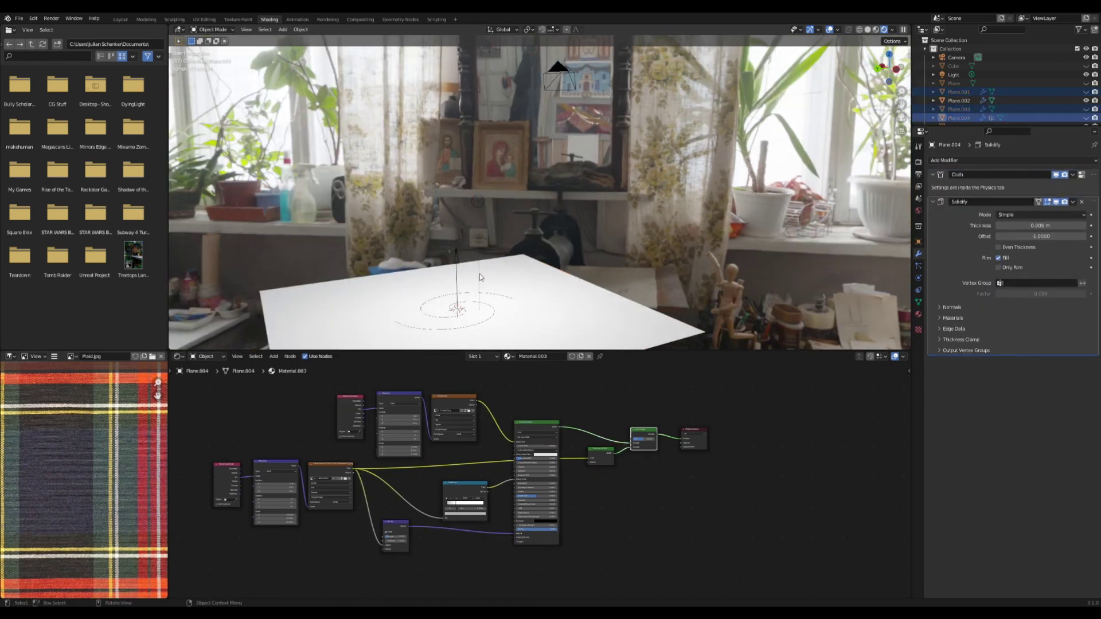
# Add a new plane mesh at the middle of the white table surface
pyautogui.click(459, 295)
pyautogui.scroll(2, 817, 118)
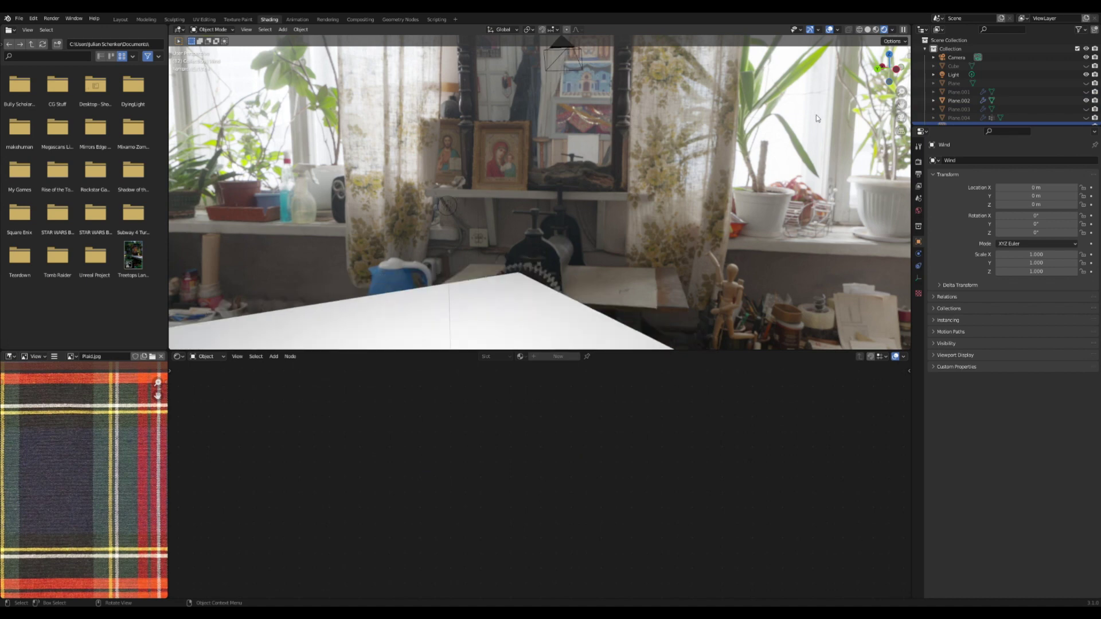
pyautogui.hotkey('shift', 'a')
pyautogui.click(448, 255)
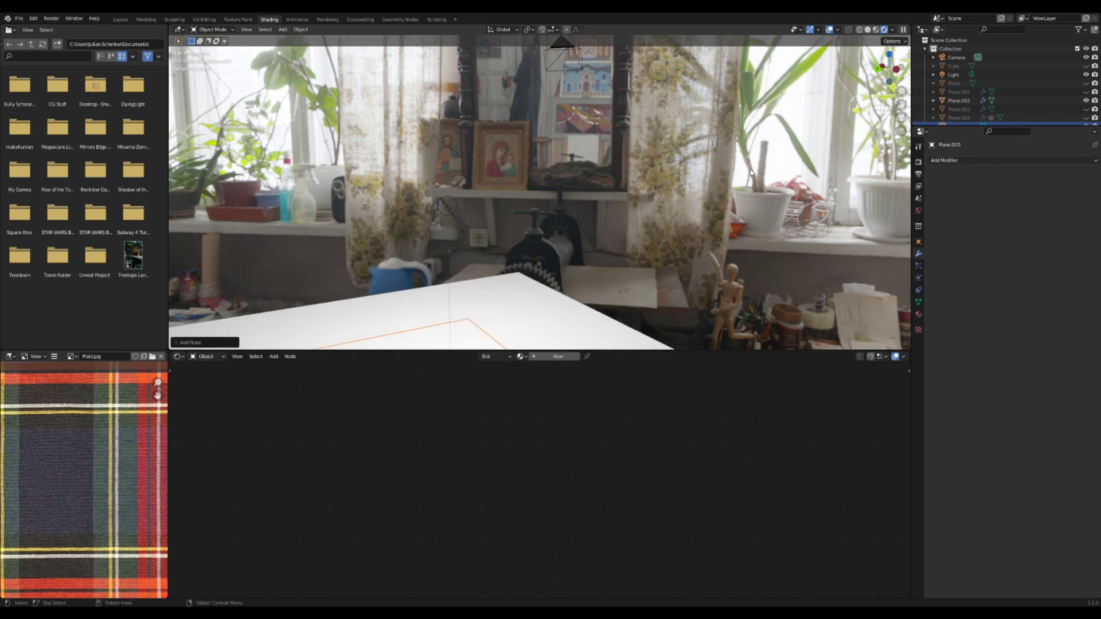
pyautogui.scroll(-4, 575, 230)
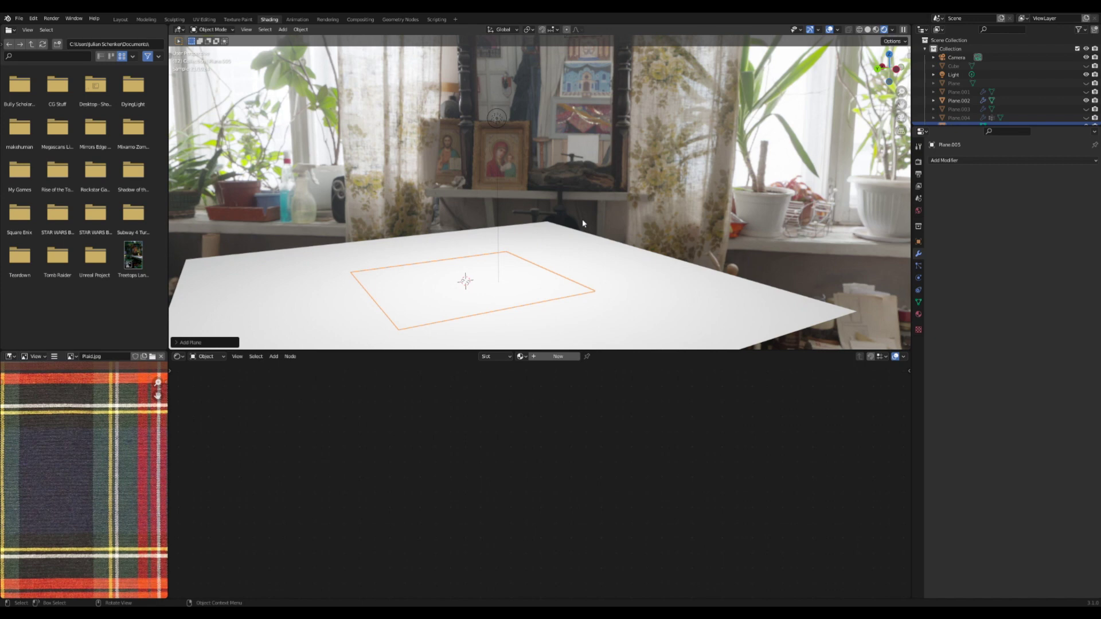
# Raise the new plane above the table along Z and rotate it 90° about the X axis
pyautogui.press('g')
pyautogui.press('z')
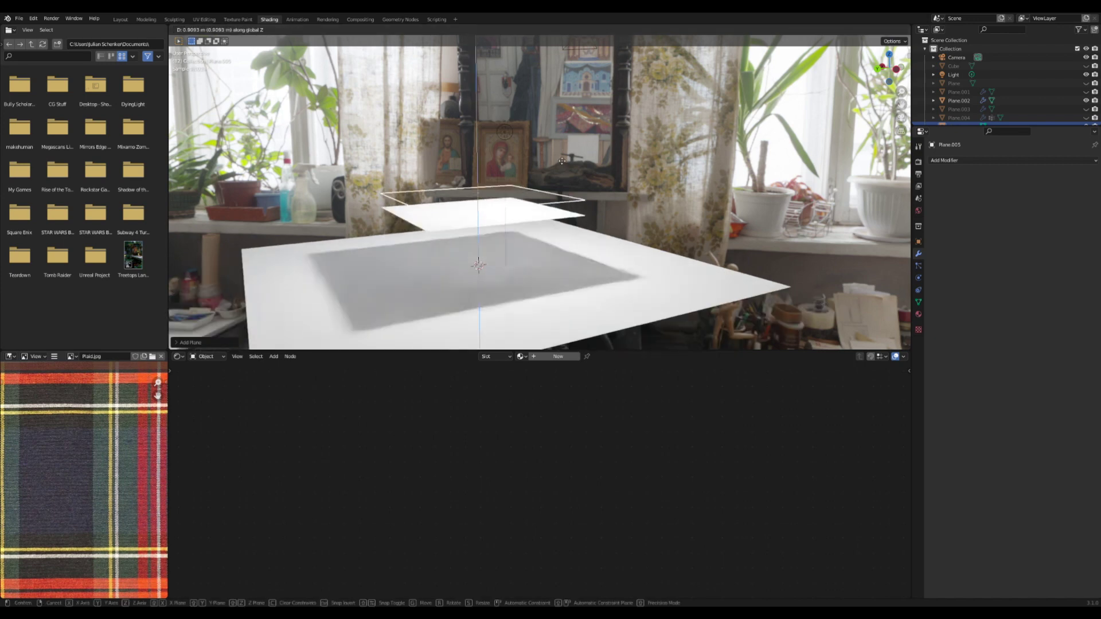
pyautogui.click(552, 131)
pyautogui.write('rx90')
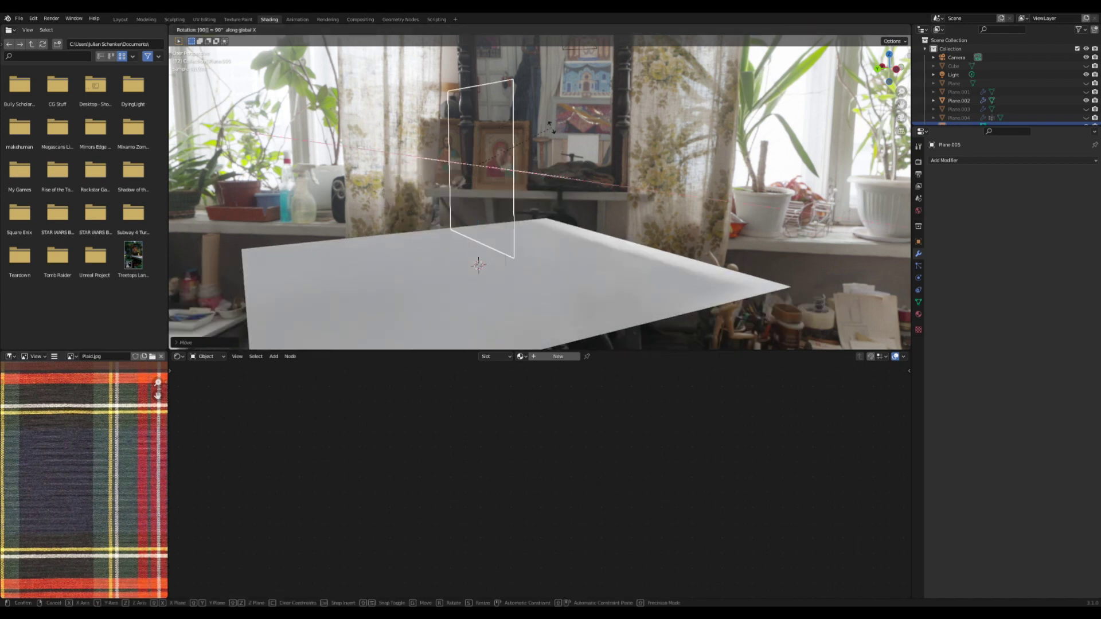
pyautogui.press('Return')
# Move the light along the Y axis to one side of the upright plane
pyautogui.moveTo(581, 173); pyautogui.dragTo(552, 156, button='middle')
pyautogui.click(496, 125)
pyautogui.press('g')
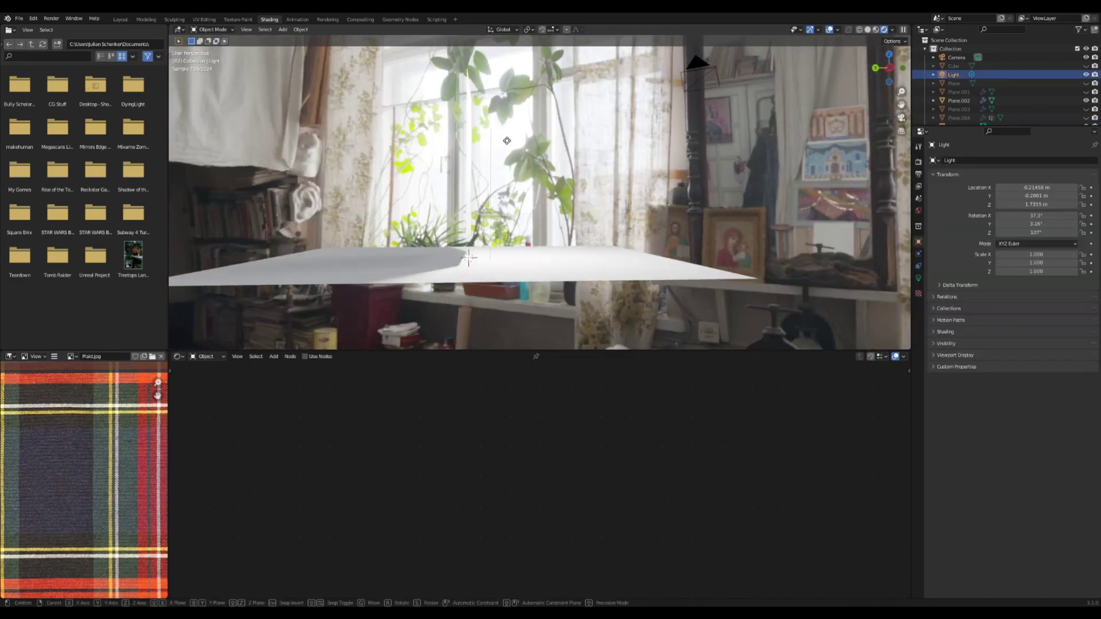
pyautogui.press('y')
pyautogui.click(596, 139)
# Select the upright plane and create a new material for it
pyautogui.moveTo(485, 147); pyautogui.dragTo(560, 273, button='middle')
pyautogui.click(484, 160)
pyautogui.click(570, 355)
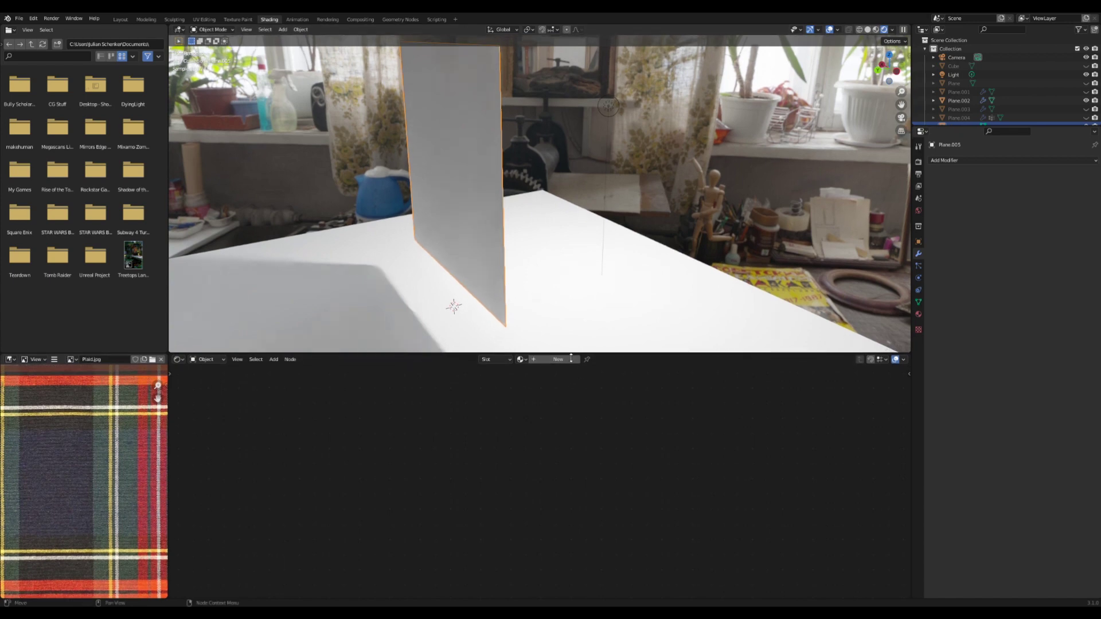
# Move the Material Output node away from the Principled BSDF and insert a Mix Shader between them
pyautogui.scroll(2, 487, 420)
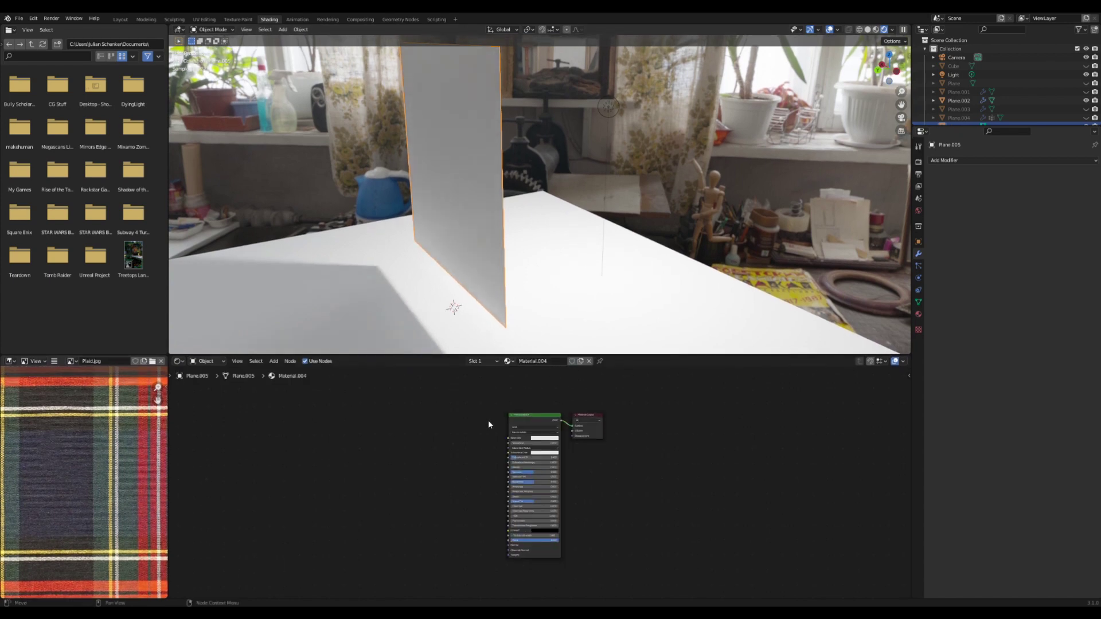
pyautogui.moveTo(582, 425); pyautogui.dragTo(745, 426)
pyautogui.hotkey('shift', 'a')
pyautogui.write('mi')
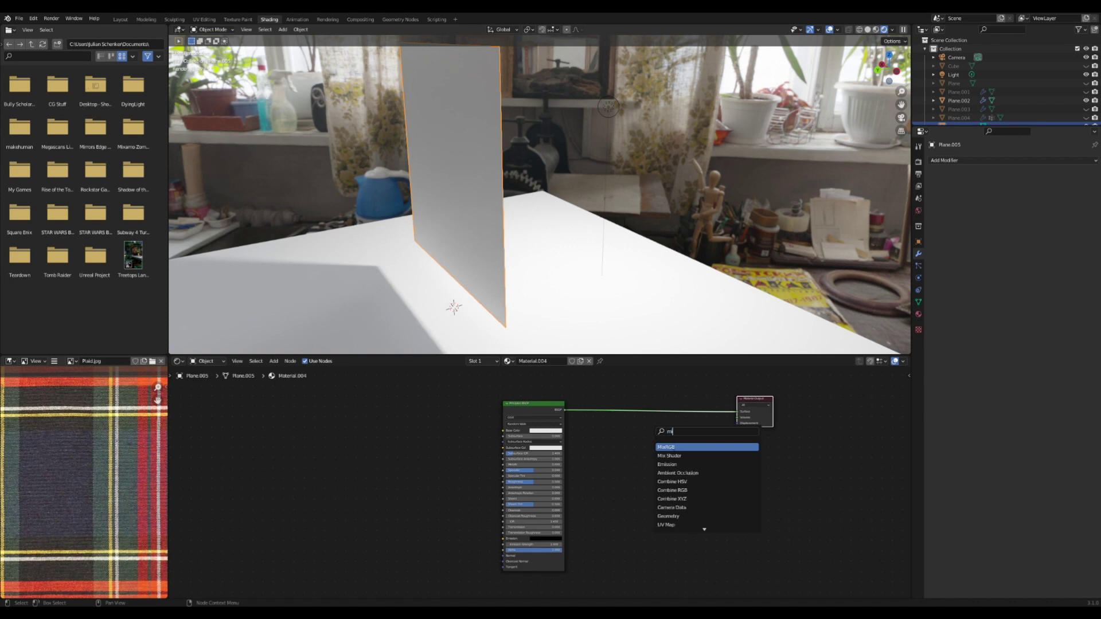
pyautogui.click(670, 456)
pyautogui.click(695, 427)
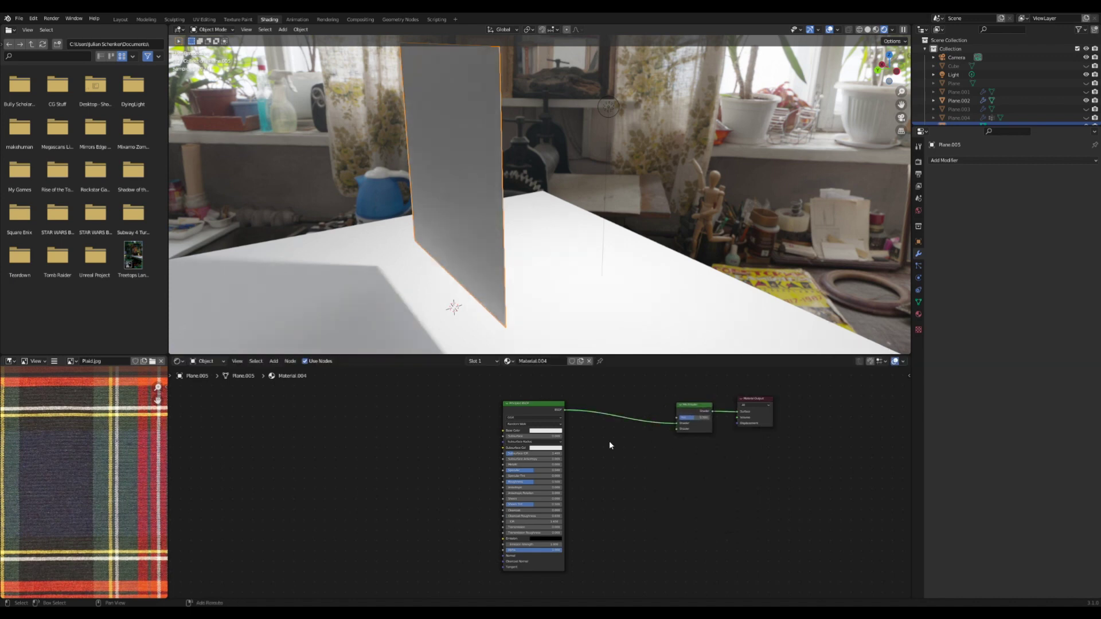
# Add a Translucent BSDF node and connect its output to the second shader input of the Mix Shader
pyautogui.hotkey('shift', 'a')
pyautogui.click(608, 440)
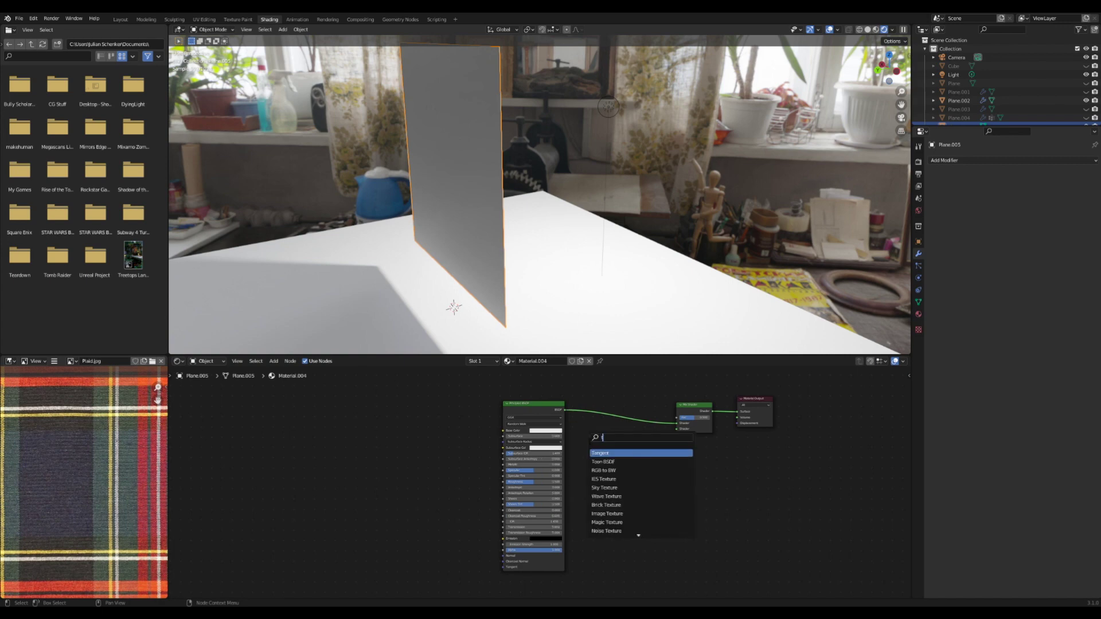
pyautogui.write('tra')
pyautogui.press('Return')
pyautogui.click(615, 456)
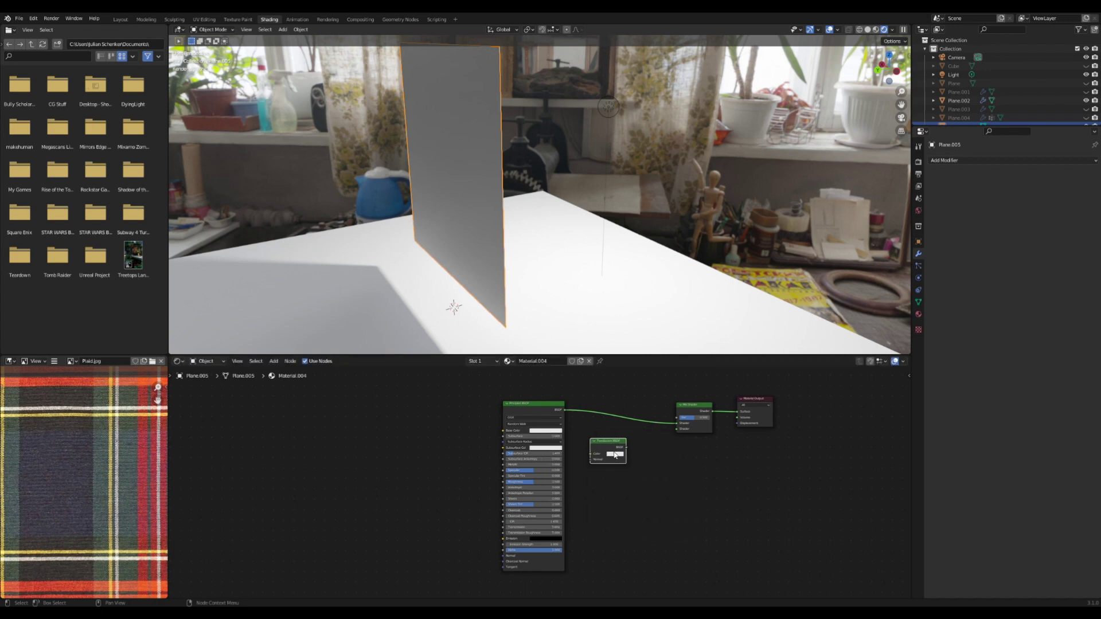
pyautogui.moveTo(628, 448); pyautogui.dragTo(682, 430)
# Examine the plane's translucent shading and the knitted fabric texture on it up close
pyautogui.moveTo(561, 261)
pyautogui.mouseDown(button='middle')
pyautogui.moveTo(504, 246)
pyautogui.moveTo(592, 251)
pyautogui.moveTo(524, 245)
pyautogui.moveTo(509, 239)
pyautogui.moveTo(571, 246)
pyautogui.moveTo(555, 229)
pyautogui.moveTo(500, 226)
pyautogui.moveTo(545, 245)
pyautogui.mouseUp(button='middle')
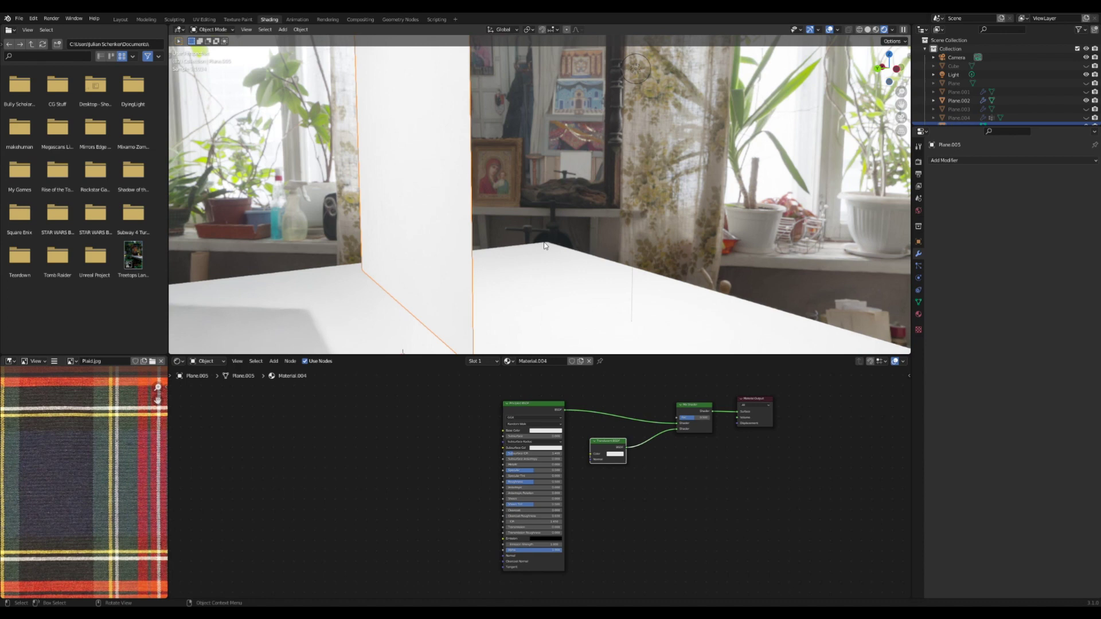
pyautogui.scroll(5, 533, 448)
pyautogui.scroll(-5, 527, 445)
pyautogui.hotkey('ctrl', 'z')
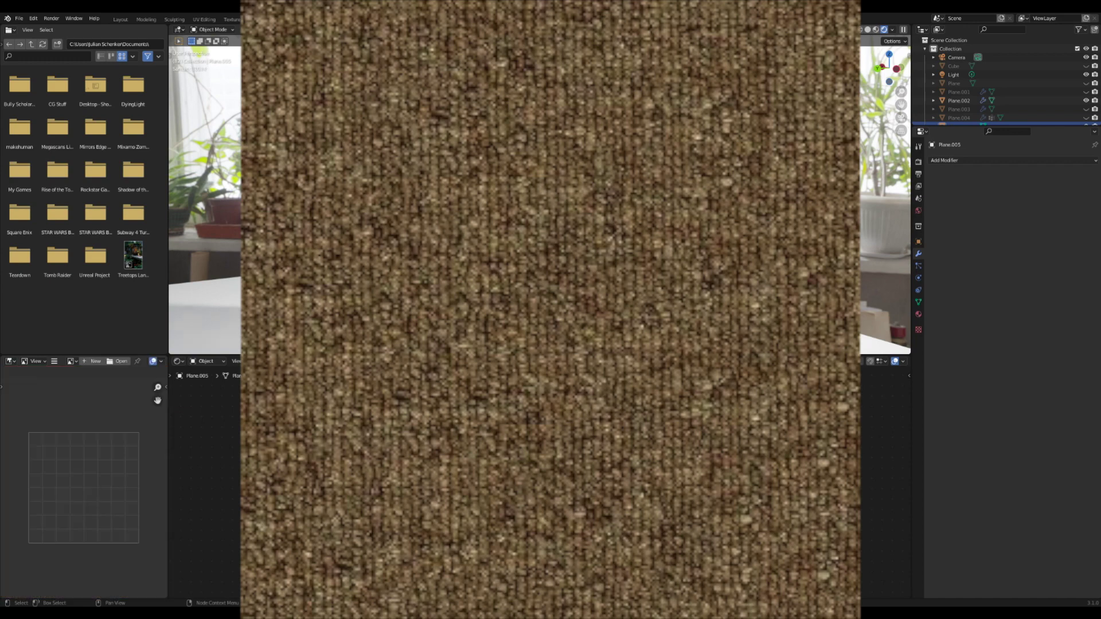
pyautogui.moveTo(516, 259); pyautogui.dragTo(461, 258, button='middle')
pyautogui.scroll(3, 453, 425)
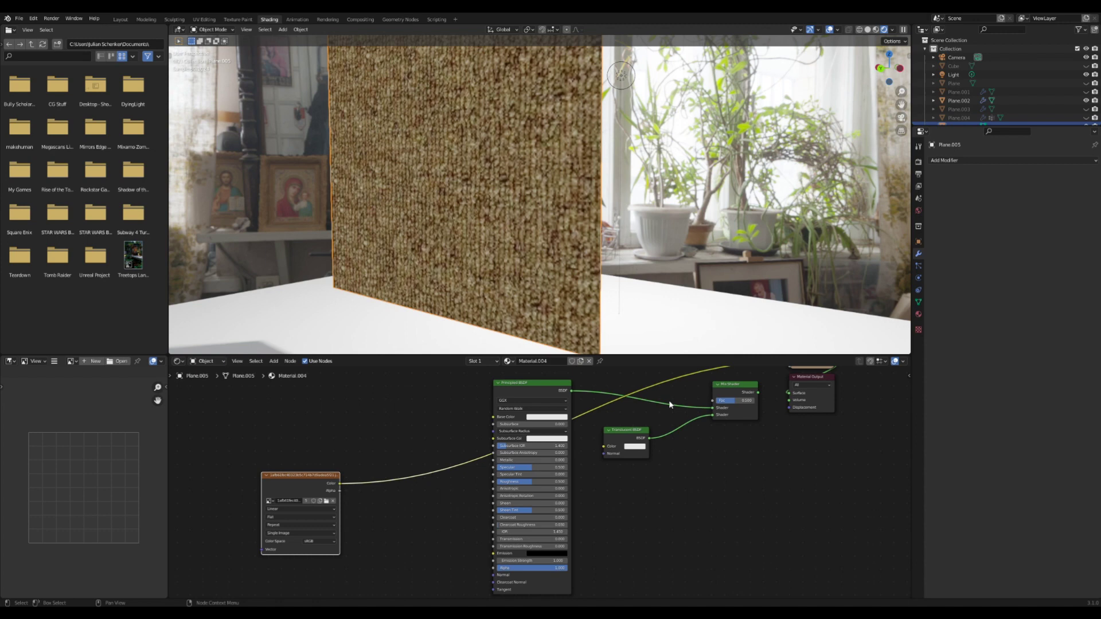
# Reconnect the Mix Shader to the Material Output and link the fabric texture's Color output to the Principled BSDF's Normal input
pyautogui.click(719, 385)
pyautogui.keyDown('ctrl'); pyautogui.keyDown('shift'); pyautogui.click(721, 389); pyautogui.keyUp('shift'); pyautogui.keyUp('ctrl')
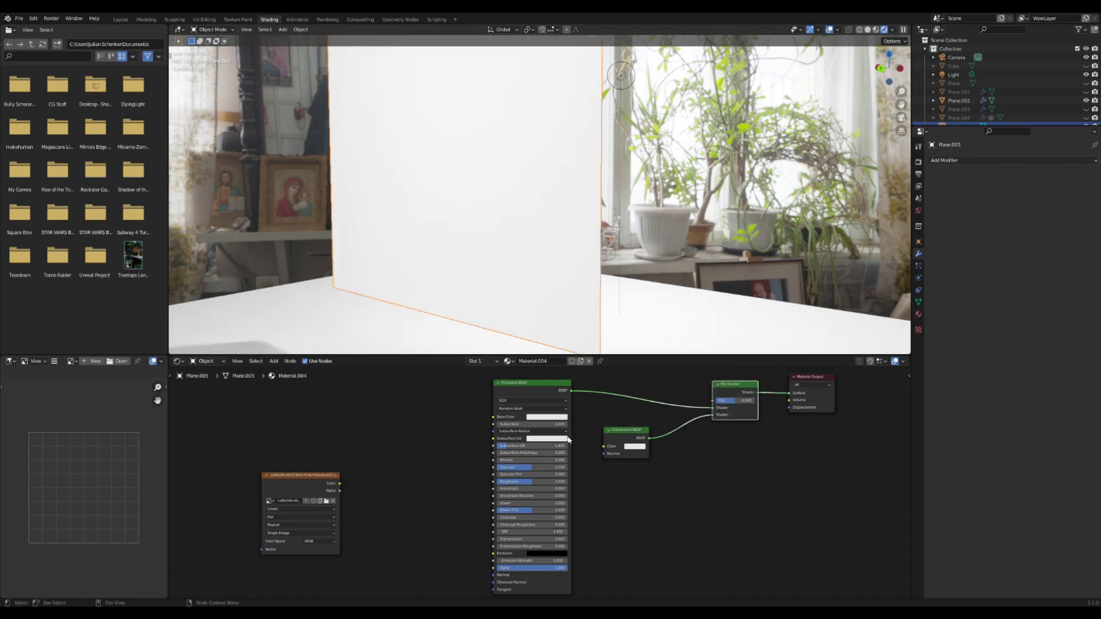
pyautogui.moveTo(340, 484); pyautogui.dragTo(495, 568)
pyautogui.scroll(2, 453, 481)
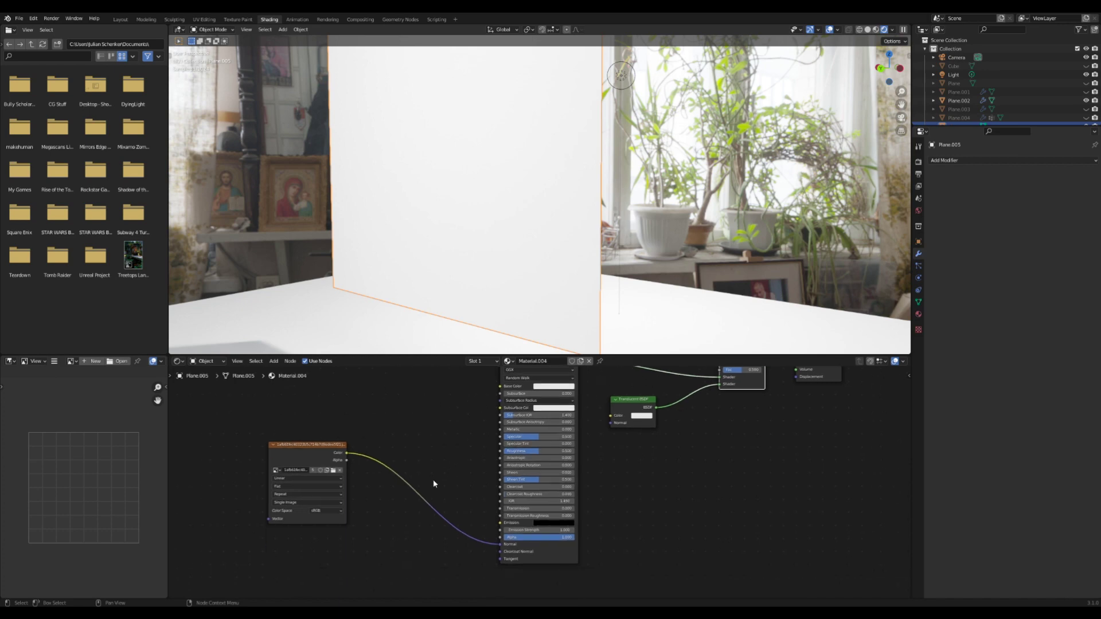
# Insert a Bump node between the fabric texture and the Normal input, feed the texture into Height and set Strength to about 0.167
pyautogui.hotkey('shift', 'a')
pyautogui.click(390, 506)
pyautogui.write('bump')
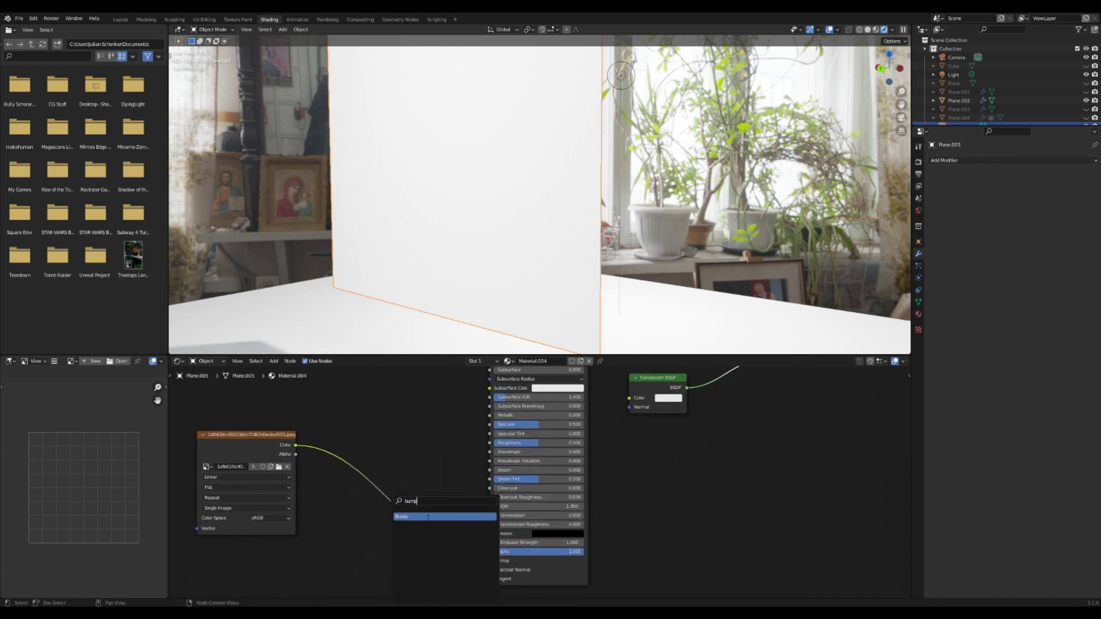
pyautogui.click(428, 516)
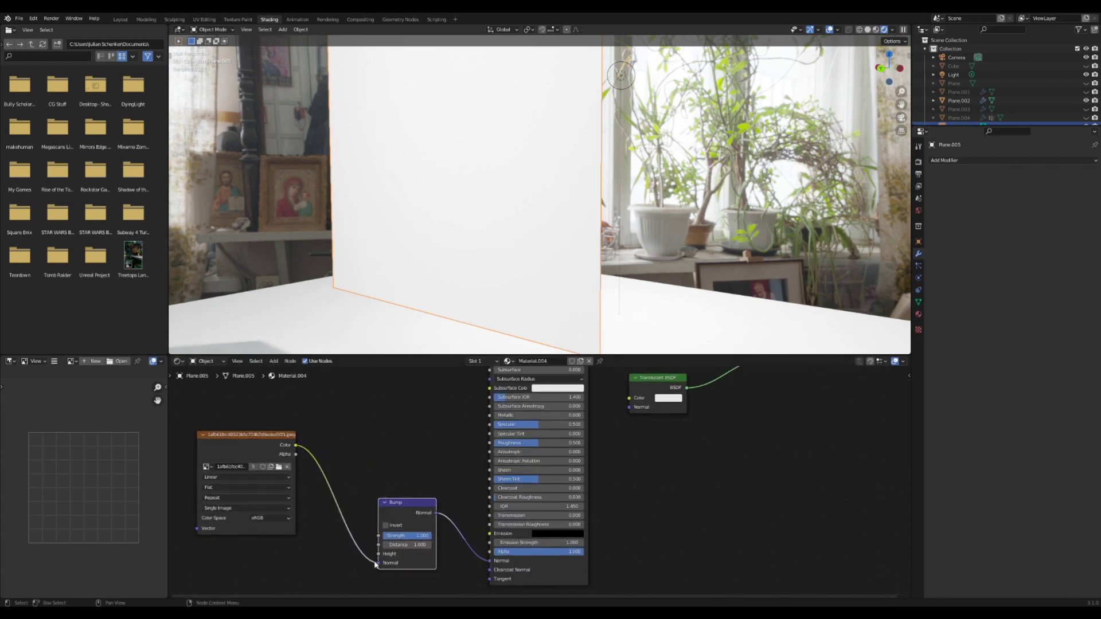
pyautogui.moveTo(379, 562); pyautogui.dragTo(379, 554)
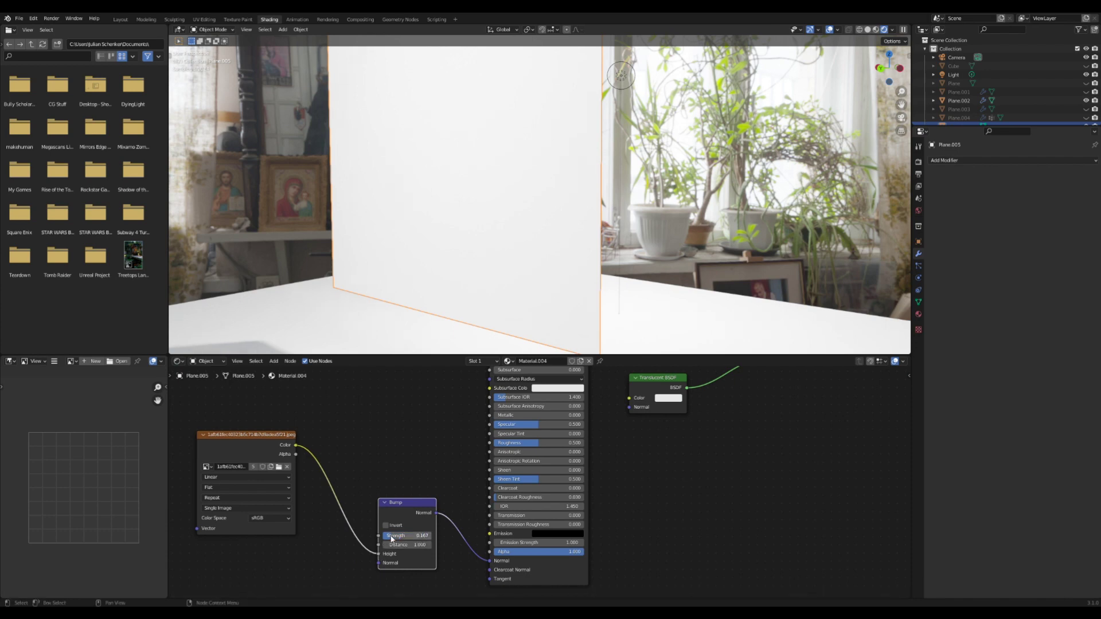
# Connect the fabric texture's Color output to the Color input of the Translucent BSDF
pyautogui.moveTo(441, 437); pyautogui.dragTo(409, 485, button='middle')
pyautogui.scroll(-1, 328, 487)
pyautogui.moveTo(270, 492); pyautogui.dragTo(577, 450)
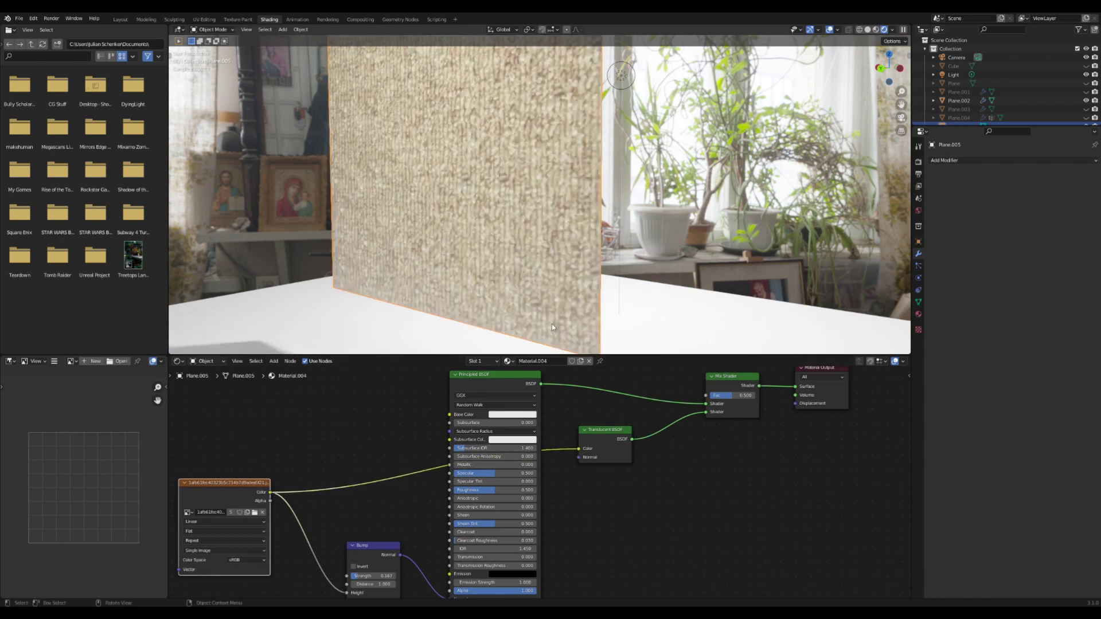
pyautogui.moveTo(458, 583); pyautogui.dragTo(631, 528, button='middle')
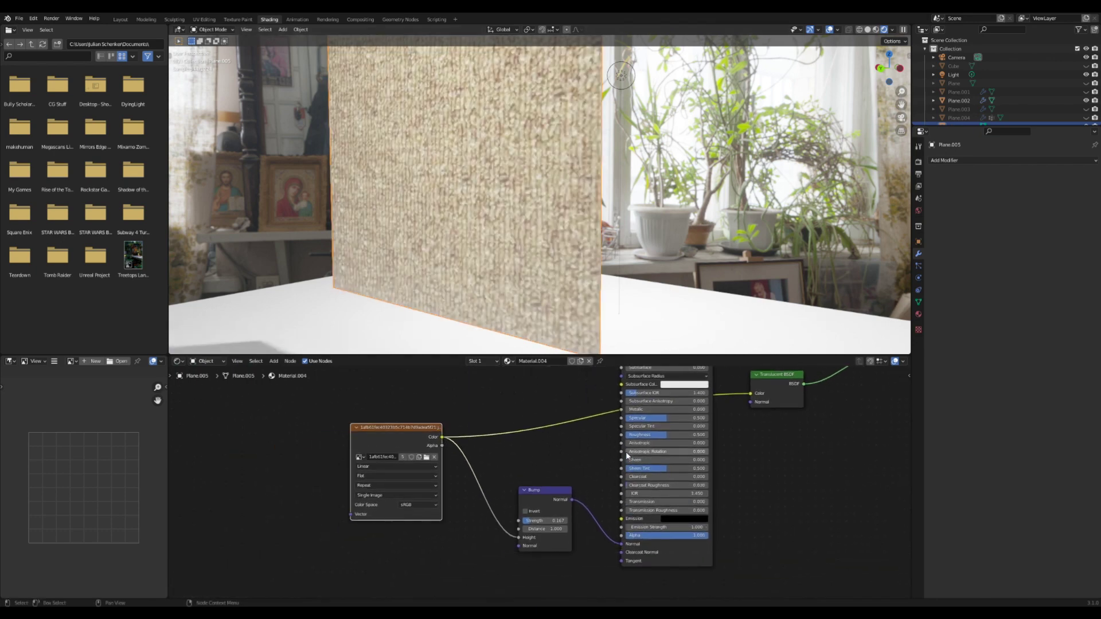
# Add Mapping and Texture Coordinate nodes to the fabric texture and space the nodes apart
pyautogui.moveTo(387, 448); pyautogui.dragTo(383, 436)
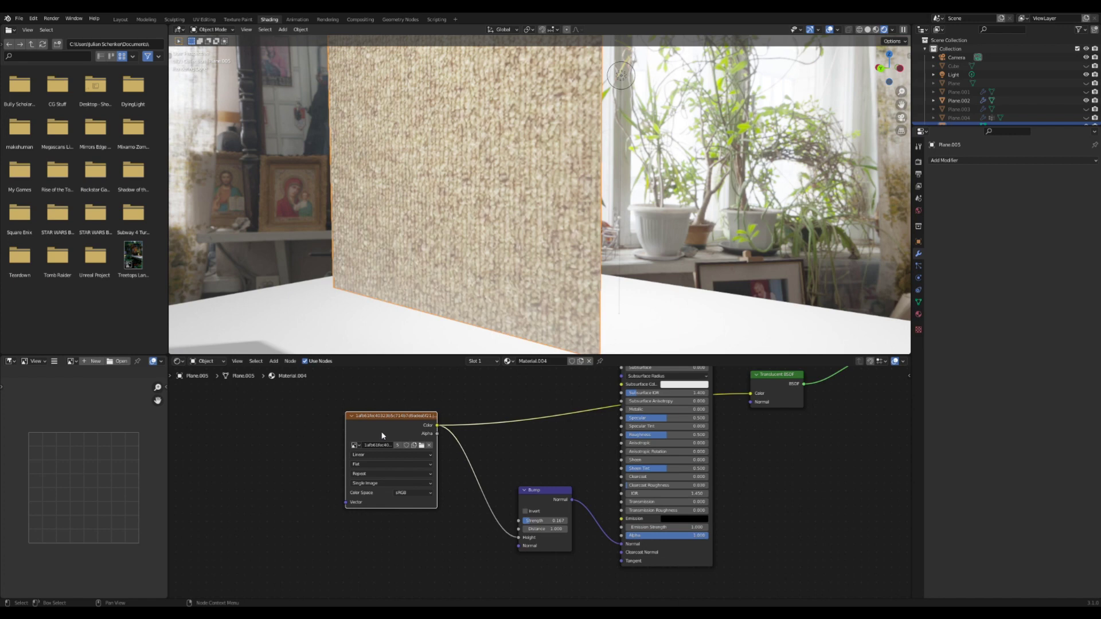
pyautogui.moveTo(382, 436); pyautogui.dragTo(478, 443, button='middle')
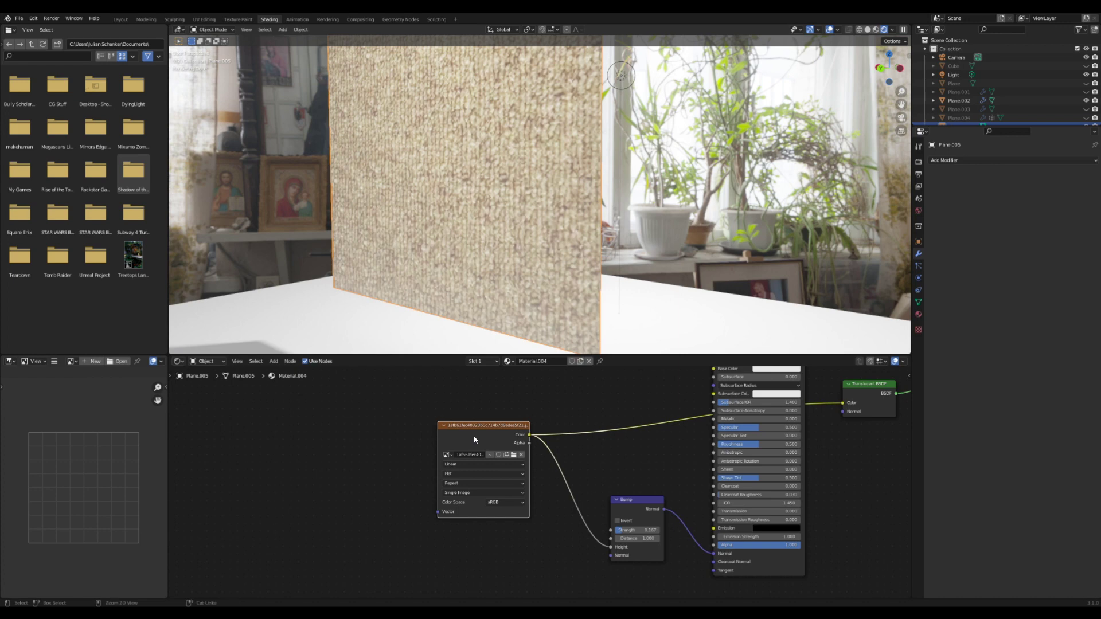
pyautogui.hotkey('ctrl', 't')
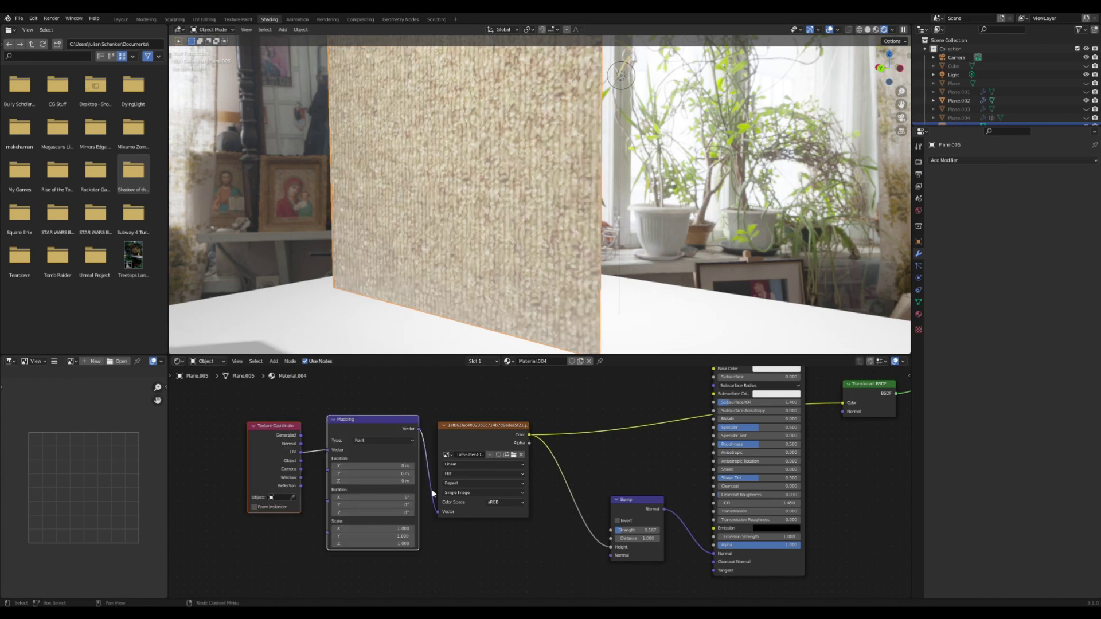
pyautogui.press('g')
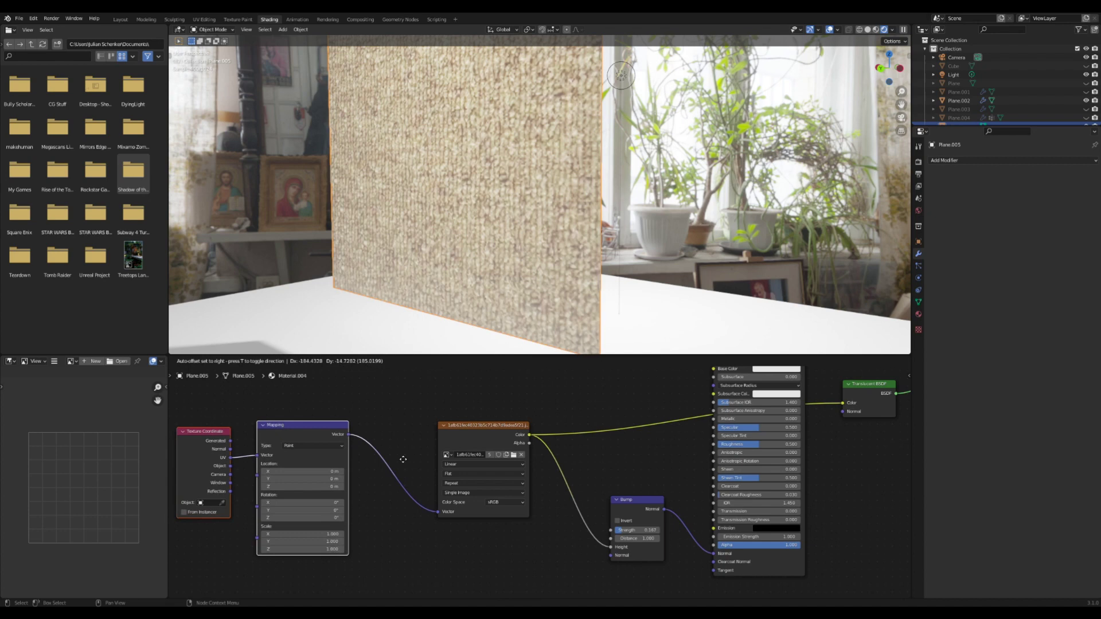
pyautogui.click(396, 449)
pyautogui.click(474, 445)
pyautogui.press('g')
pyautogui.click(424, 448)
pyautogui.moveTo(423, 447); pyautogui.dragTo(510, 411, button='middle')
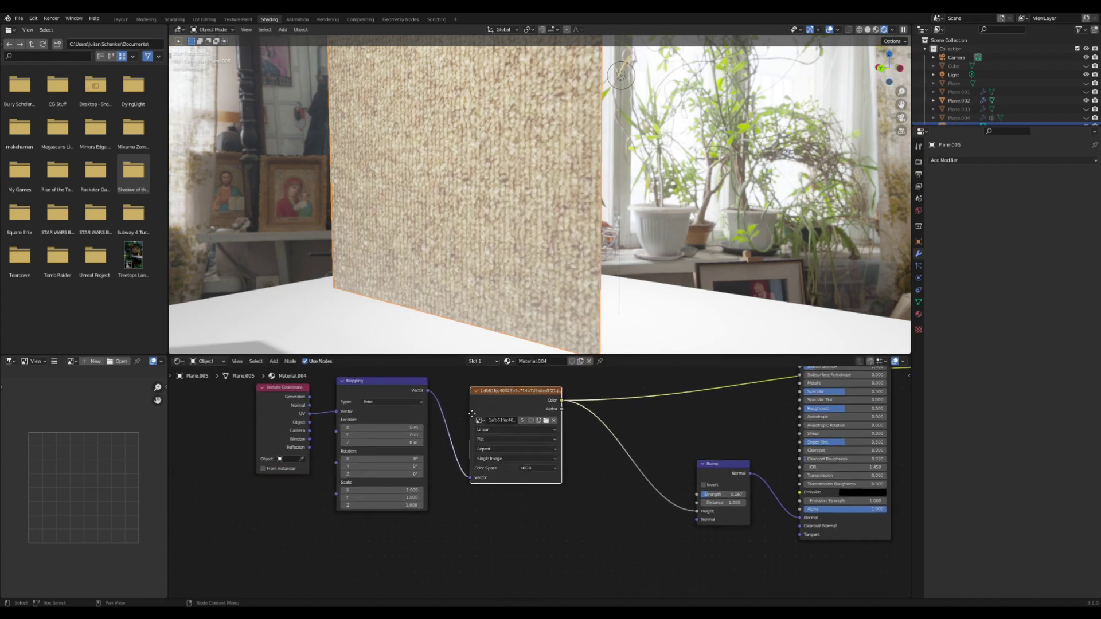
# Try a scale of 10 on X, Y and Z in the Mapping node and inspect the fabric pattern
pyautogui.scroll(3, 505, 414)
pyautogui.moveTo(367, 492); pyautogui.dragTo(369, 510)
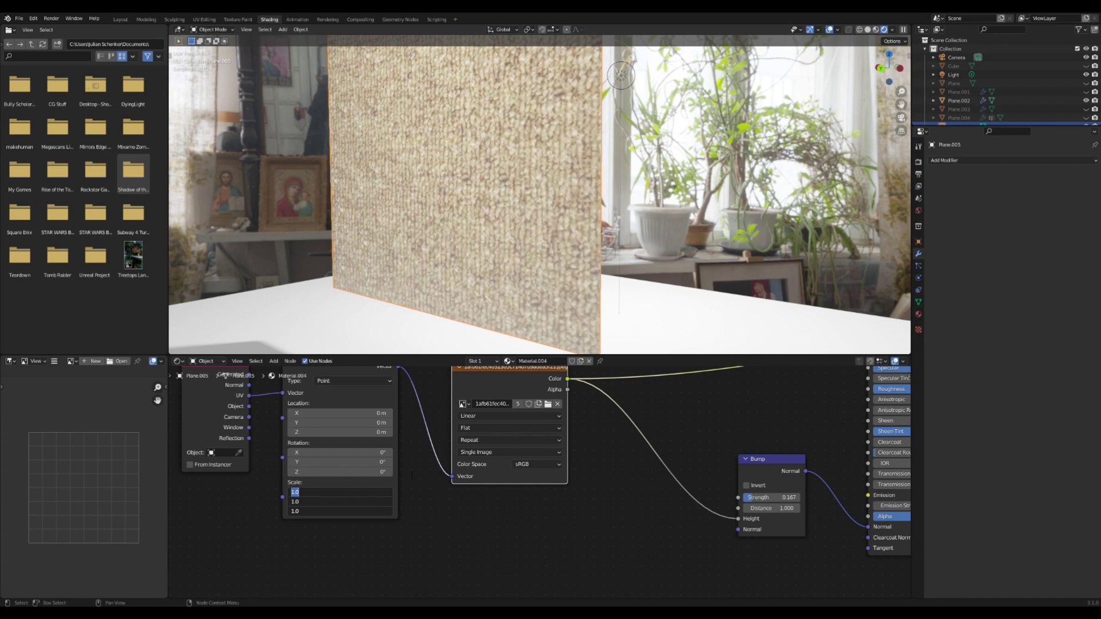
pyautogui.write('10')
pyautogui.press('Return')
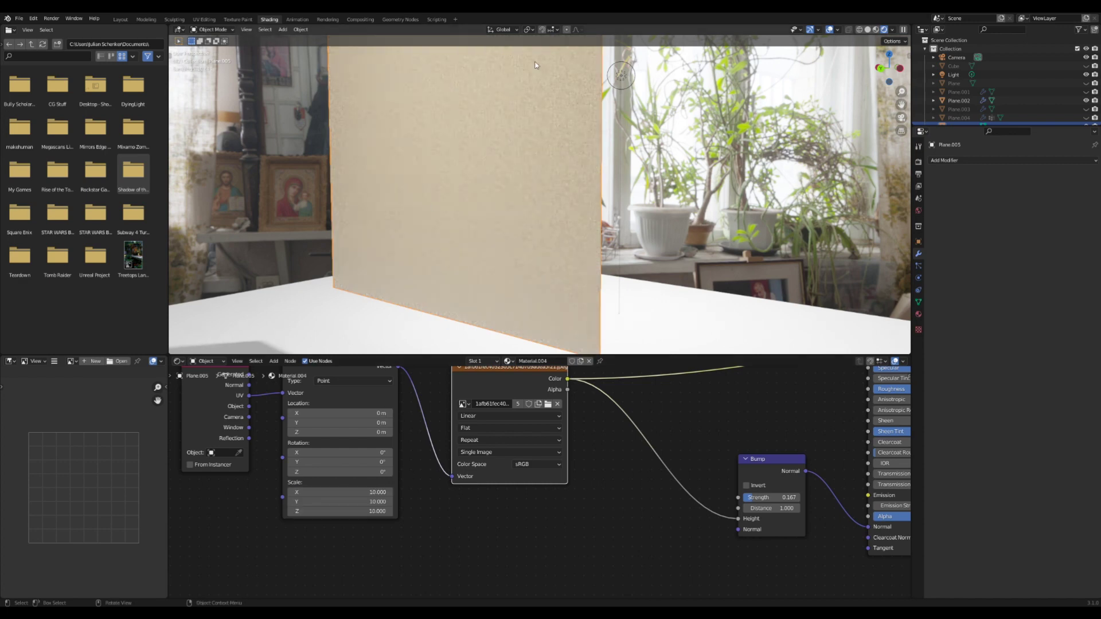
pyautogui.scroll(7, 535, 63)
pyautogui.scroll(-4, 534, 63)
pyautogui.moveTo(324, 525); pyautogui.dragTo(372, 492, button='middle')
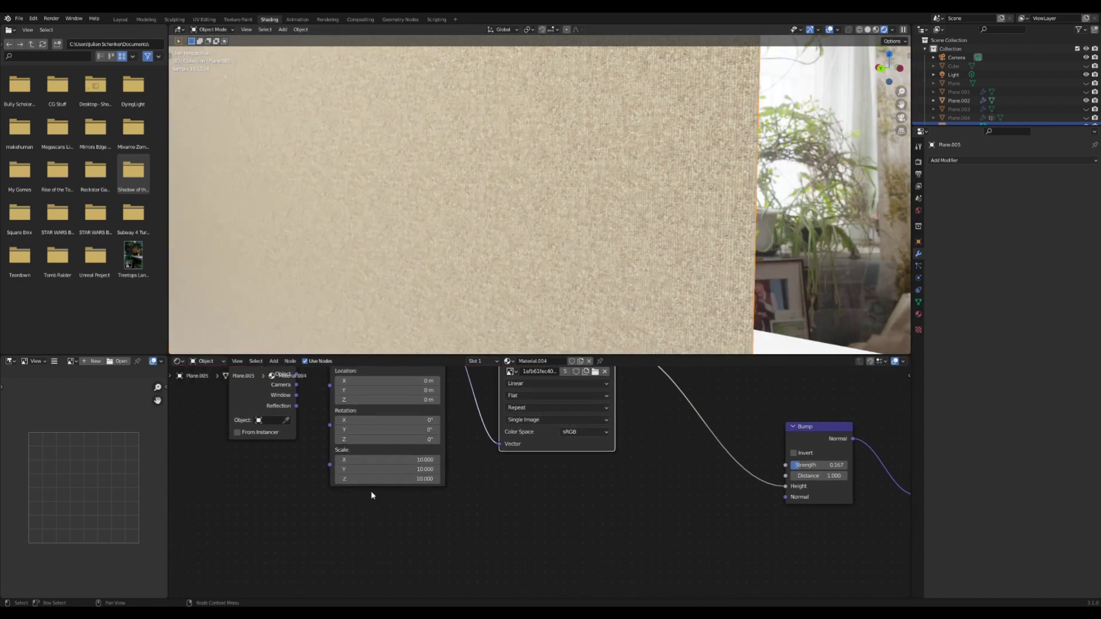
# Set the Mapping node's scale to 5 on X, Y and Z and check the fabric pattern on the plane
pyautogui.scroll(2, 372, 495)
pyautogui.scroll(-4, 565, 239)
pyautogui.moveTo(564, 240)
pyautogui.mouseDown(button='middle')
pyautogui.moveTo(564, 251)
pyautogui.moveTo(579, 247)
pyautogui.mouseUp(button='middle')
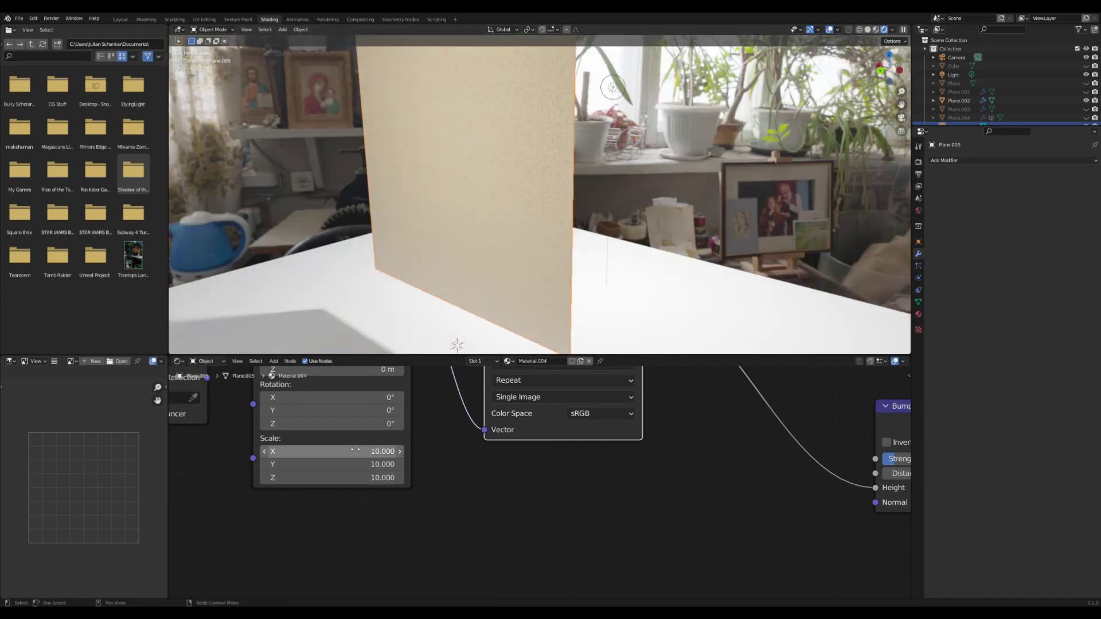
pyautogui.moveTo(355, 449); pyautogui.dragTo(355, 448)
pyautogui.write('5')
pyautogui.press('Return')
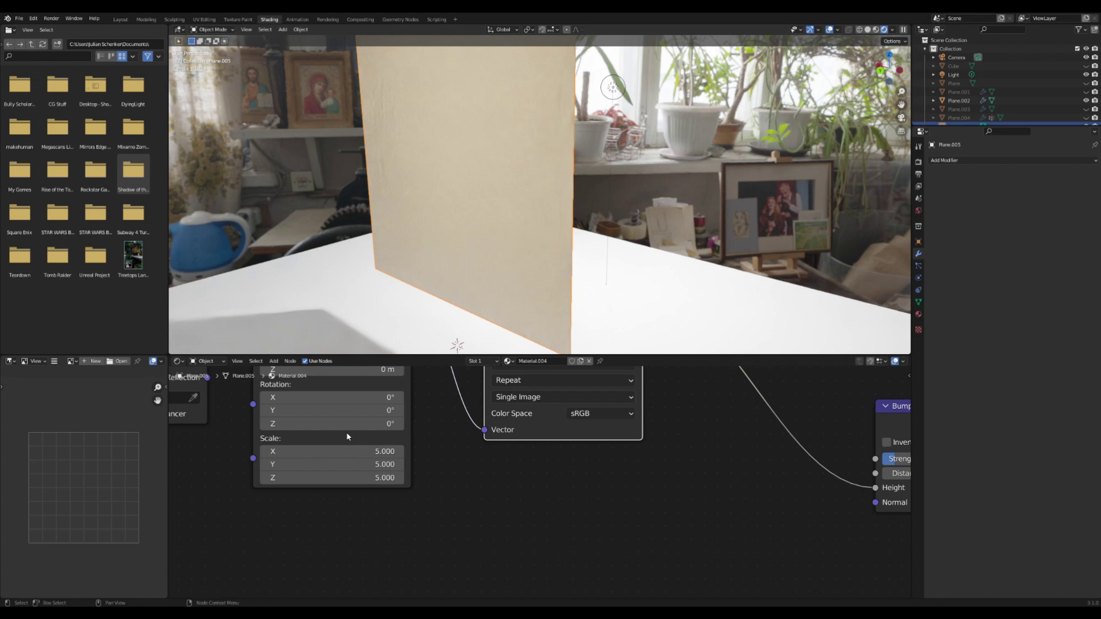
pyautogui.scroll(2, 591, 267)
pyautogui.scroll(-4, 615, 475)
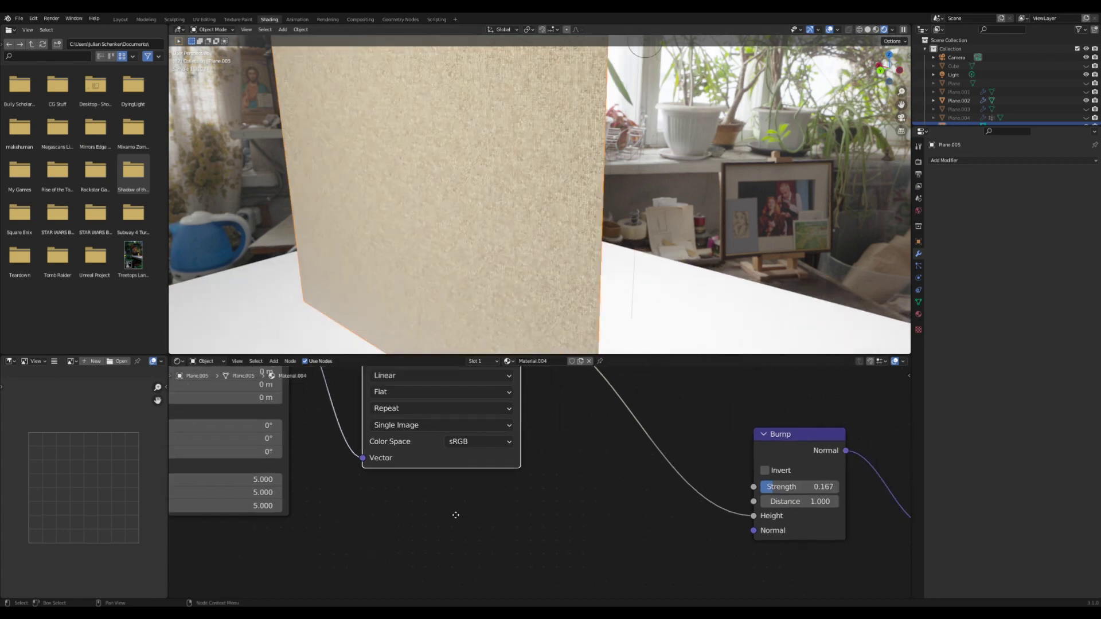
# Lower the Principled BSDF's Specular value to about 0.018
pyautogui.moveTo(555, 496); pyautogui.dragTo(483, 524, button='middle')
pyautogui.moveTo(550, 471); pyautogui.dragTo(477, 491, button='middle')
pyautogui.scroll(2, 523, 481)
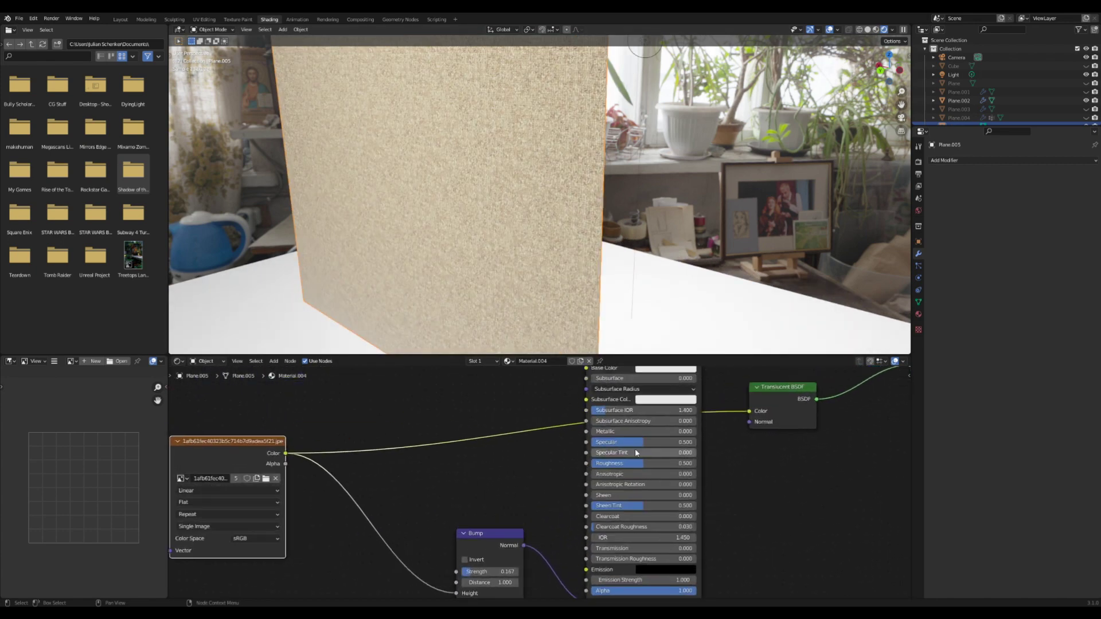
pyautogui.moveTo(634, 445); pyautogui.dragTo(599, 444)
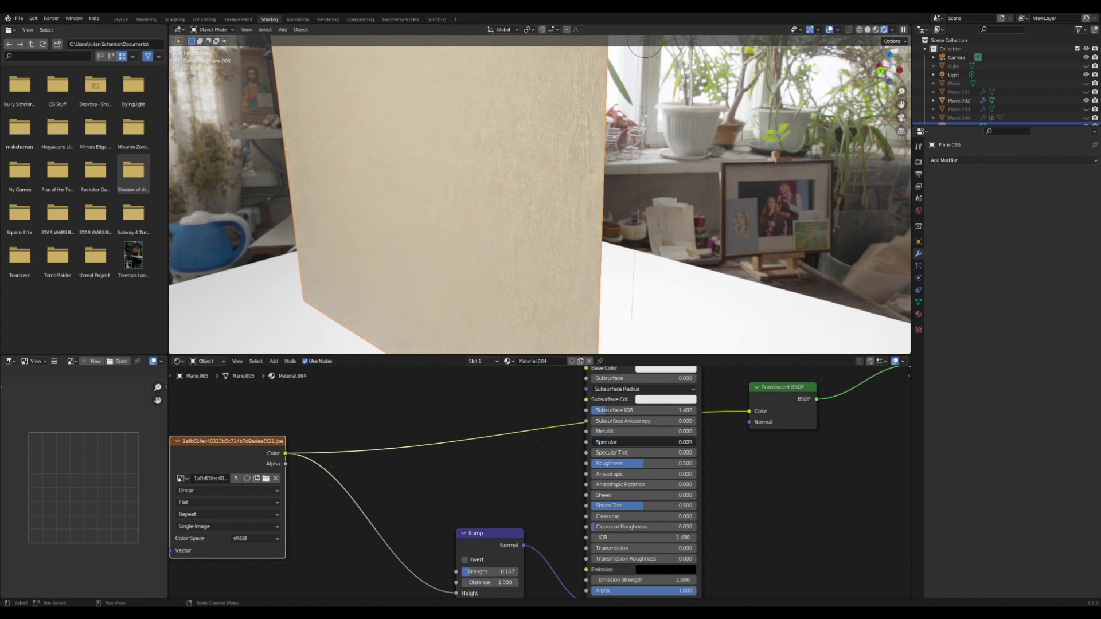
# Connect the fabric texture's Color output to the Principled BSDF's Roughness and insert a ColorRamp node on that link
pyautogui.moveTo(592, 443); pyautogui.dragTo(285, 454)
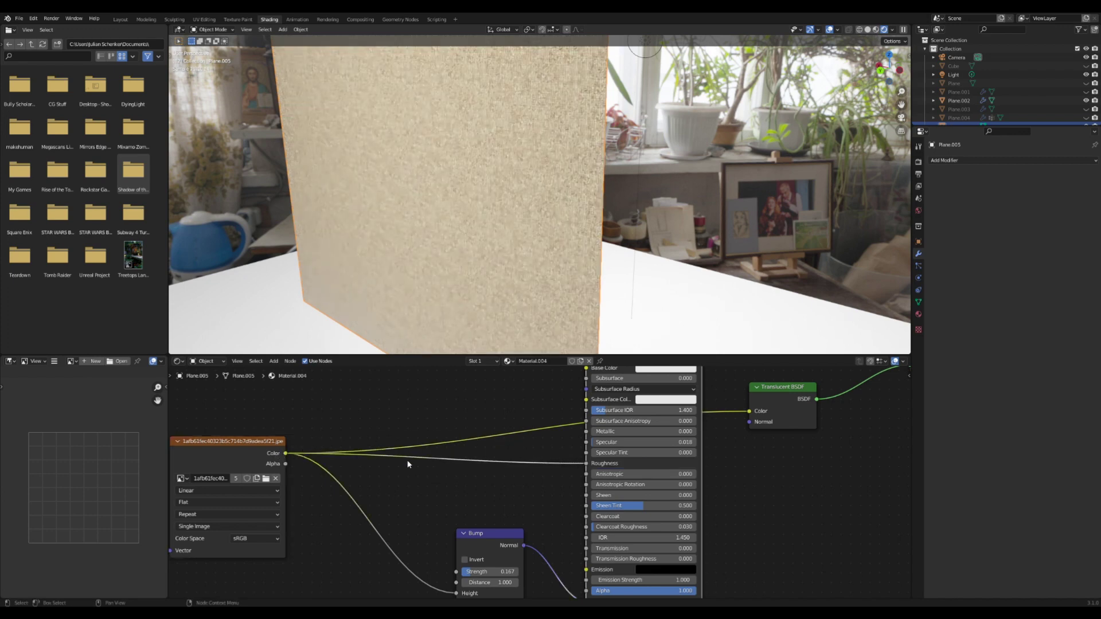
pyautogui.hotkey('shift', 'a')
pyautogui.click(423, 474)
pyautogui.write('colo')
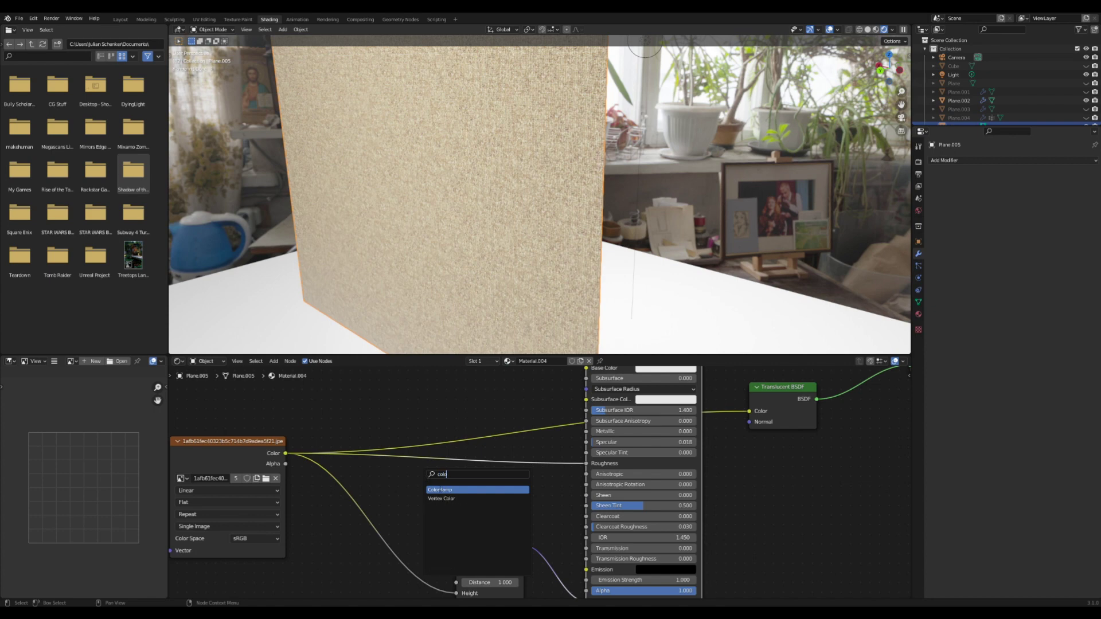
pyautogui.press('Return')
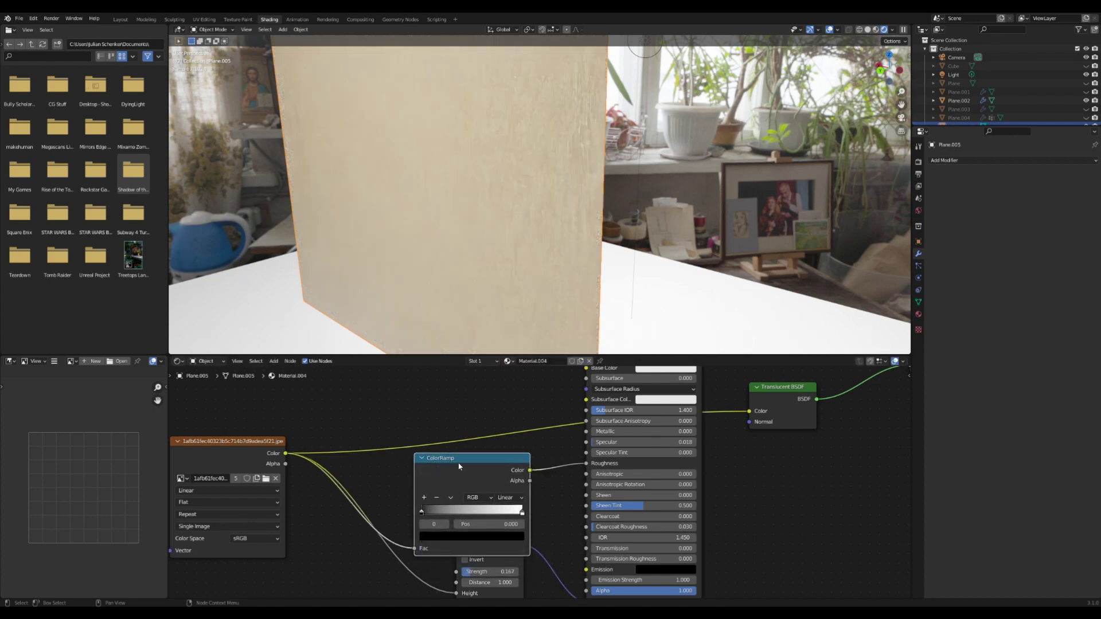
pyautogui.click(469, 431)
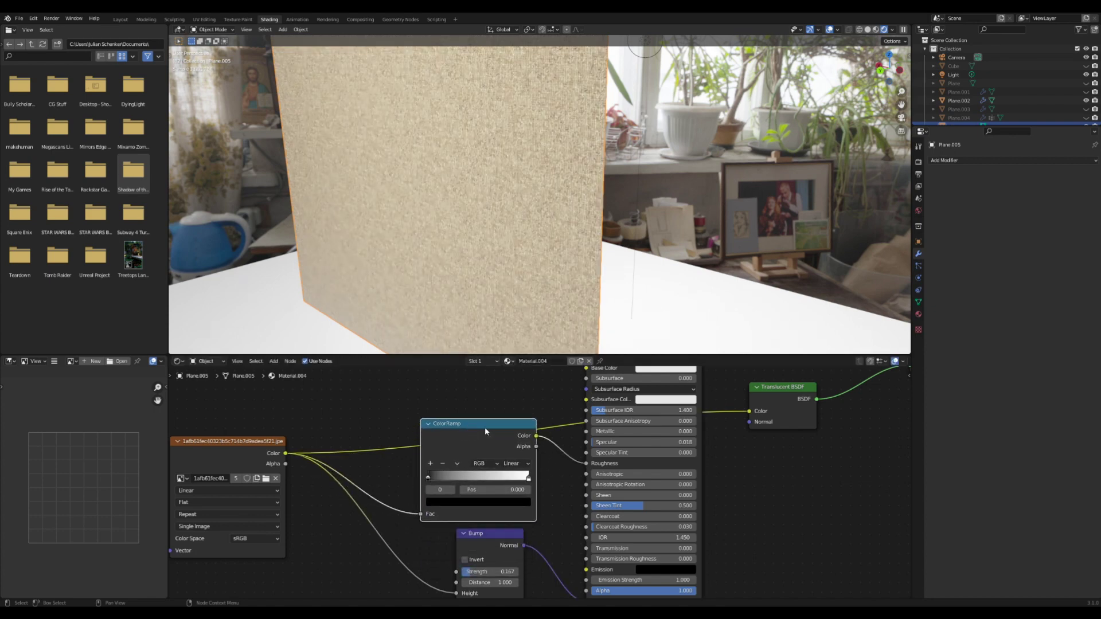
pyautogui.moveTo(484, 426); pyautogui.dragTo(460, 441, button='middle')
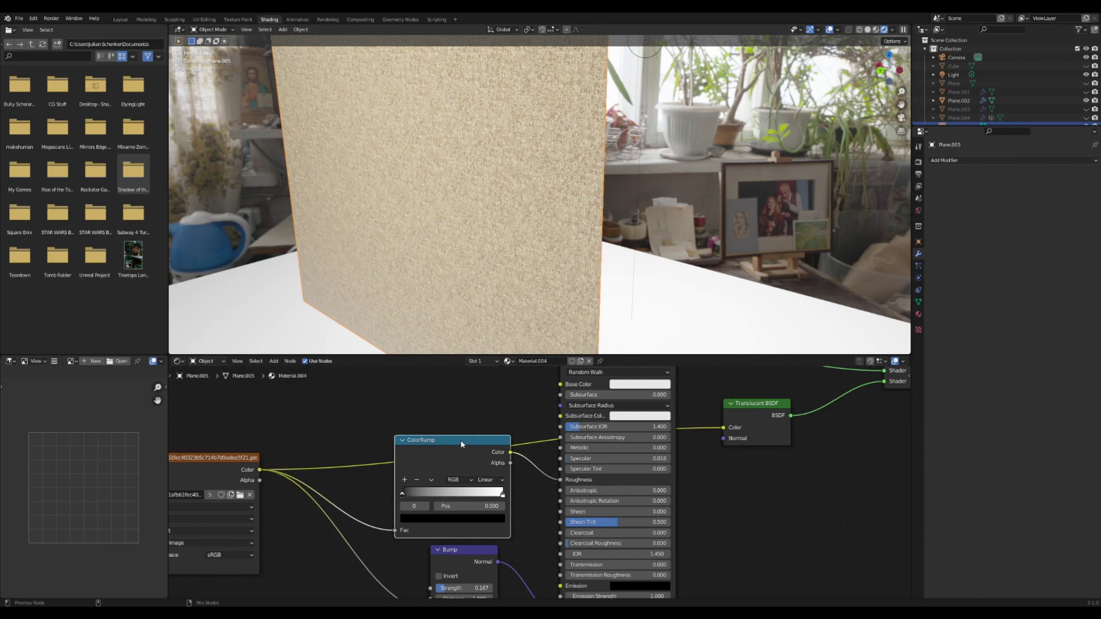
# Preview the ColorRamp's output on the plane and examine the grayscale fabric pattern up close
pyautogui.keyDown('ctrl'); pyautogui.keyDown('shift'); pyautogui.click(460, 439); pyautogui.keyUp('shift'); pyautogui.keyUp('ctrl')
pyautogui.scroll(-1, 459, 449)
pyautogui.scroll(2, 460, 448)
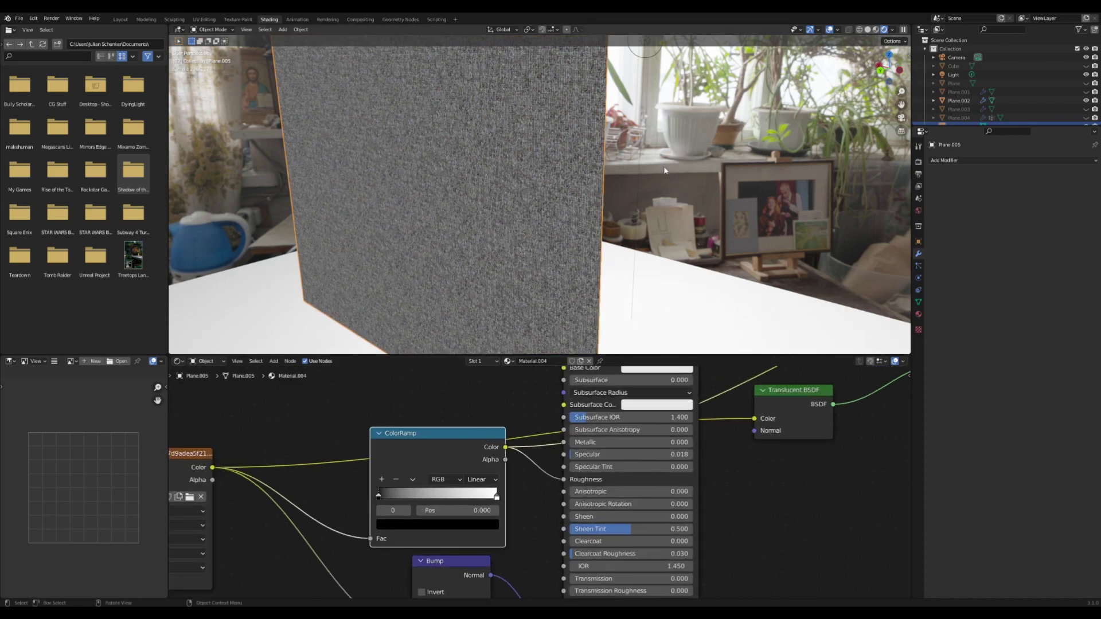
pyautogui.moveTo(579, 172); pyautogui.dragTo(601, 183, button='middle')
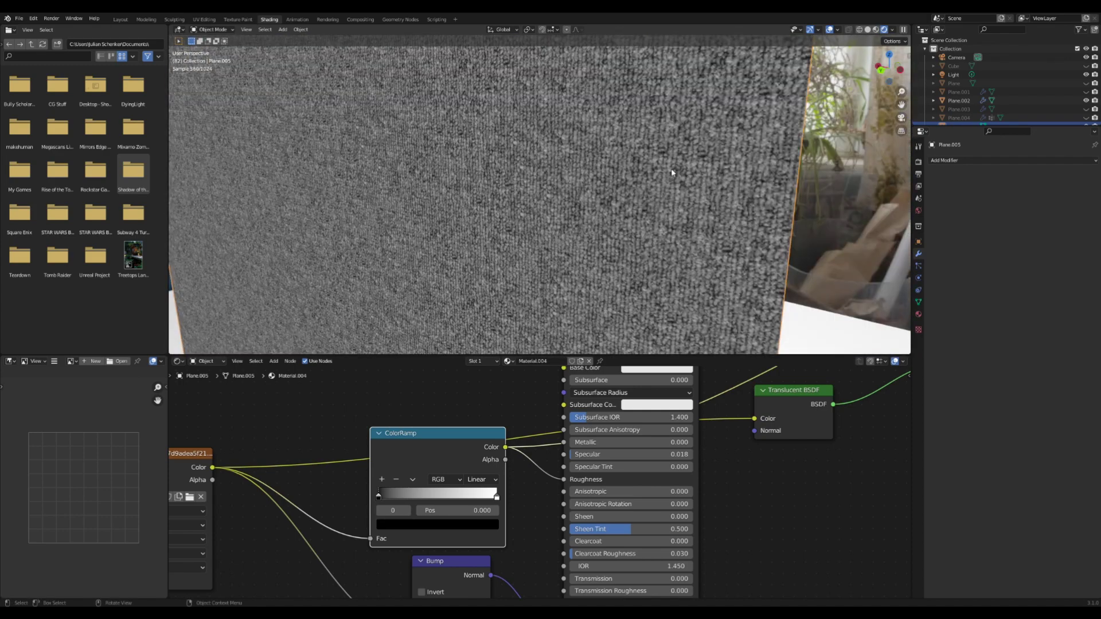
pyautogui.scroll(2, 411, 467)
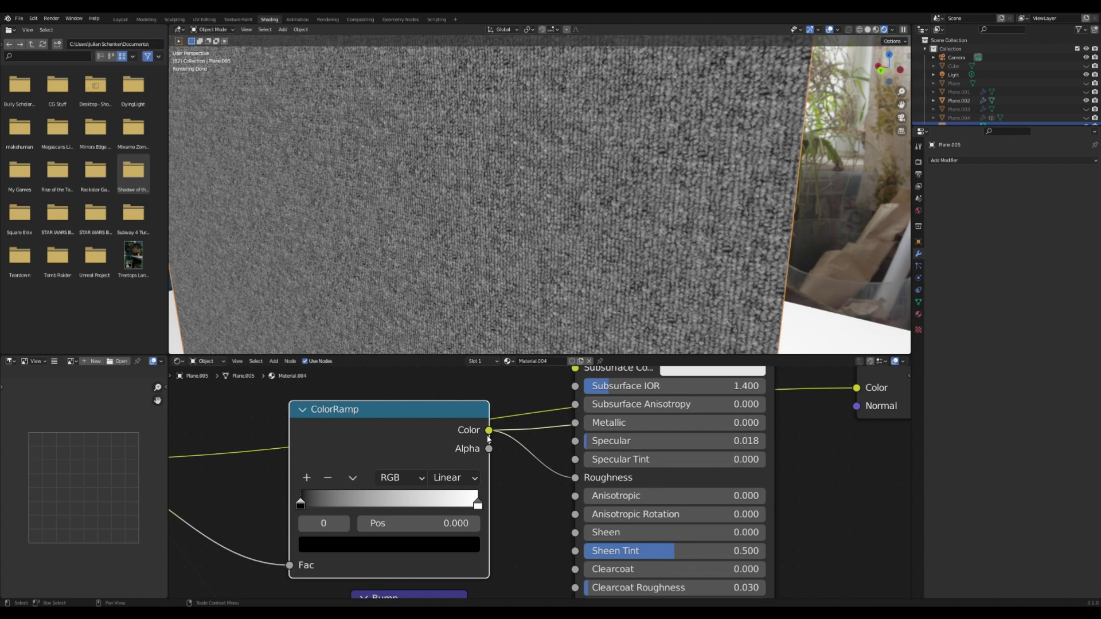
# Lighten the ColorRamp's black stop to a medium gray
pyautogui.moveTo(445, 434); pyautogui.dragTo(523, 383, button='middle')
pyautogui.scroll(2, 484, 463)
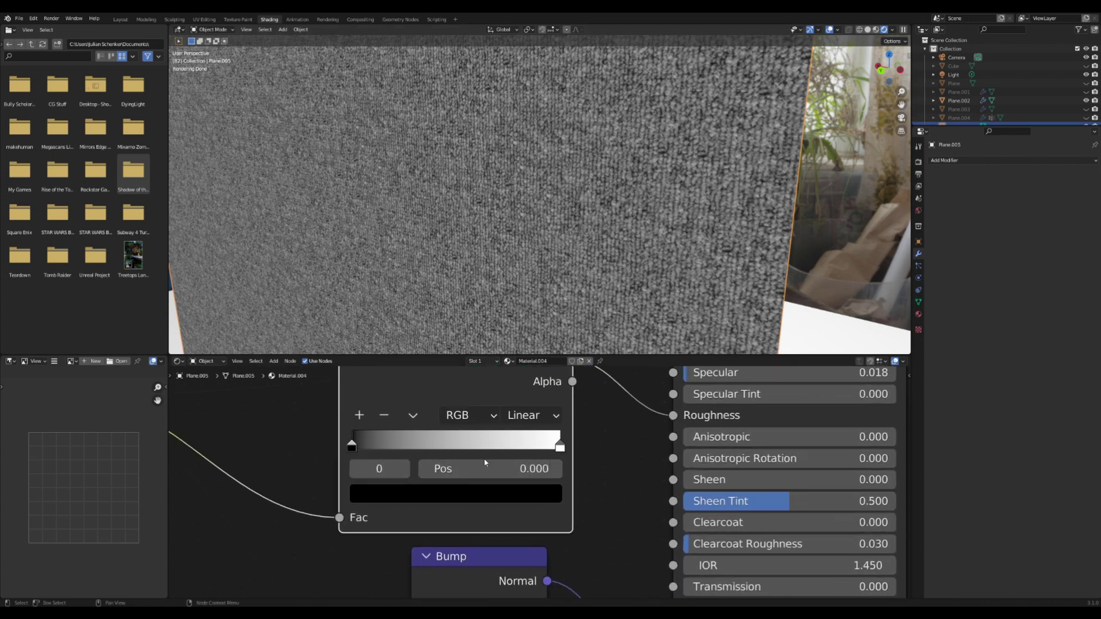
pyautogui.click(370, 437)
pyautogui.click(398, 493)
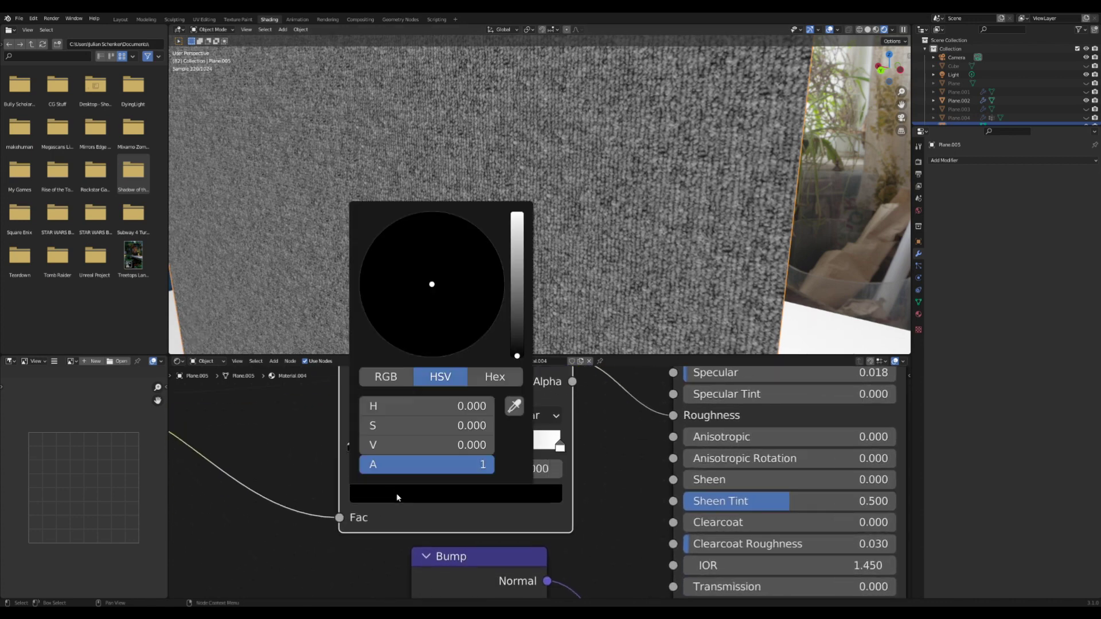
pyautogui.moveTo(524, 315); pyautogui.dragTo(524, 281)
# Reverse the order of the ColorRamp's stops, with white at the start and gray at position 0.323
pyautogui.click(559, 446)
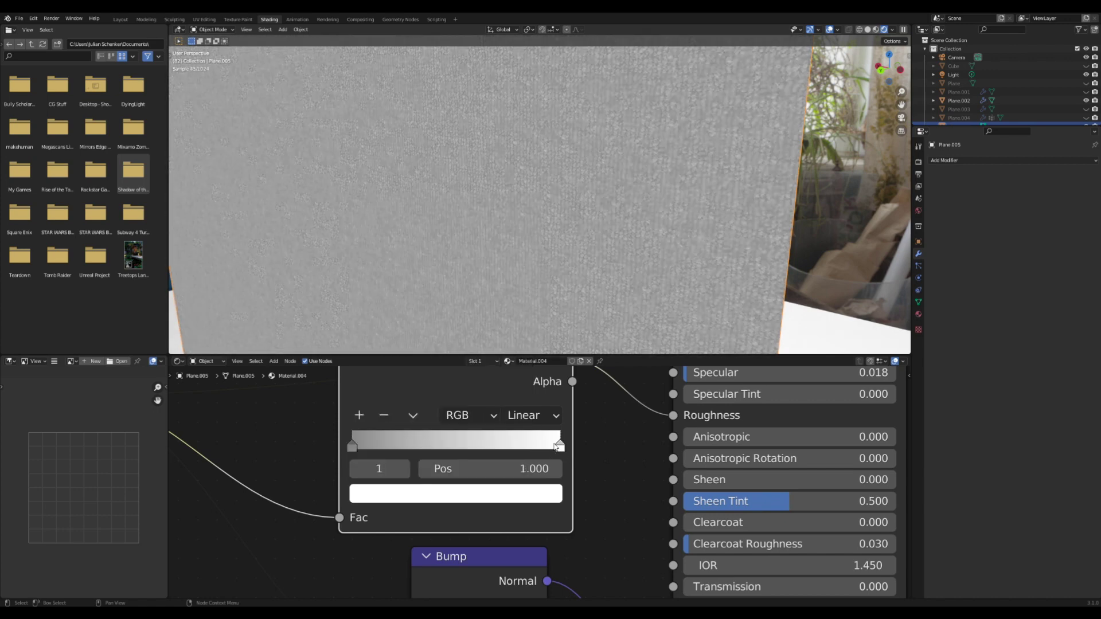
pyautogui.moveTo(557, 446); pyautogui.dragTo(397, 434)
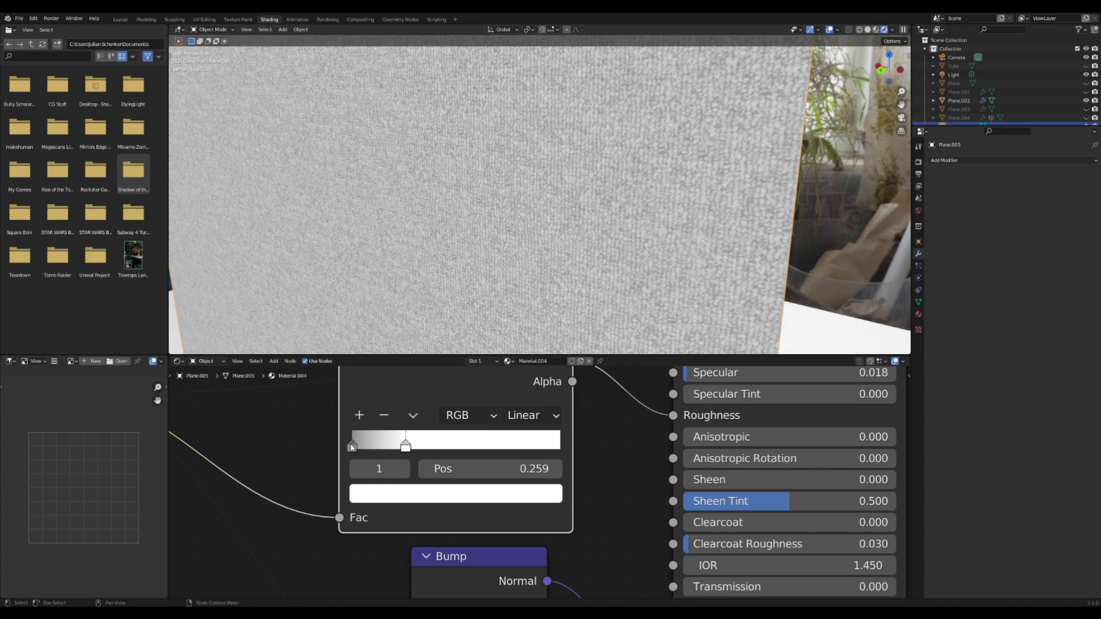
pyautogui.moveTo(353, 448); pyautogui.dragTo(318, 449)
pyautogui.click(400, 444)
pyautogui.moveTo(434, 449); pyautogui.dragTo(429, 447)
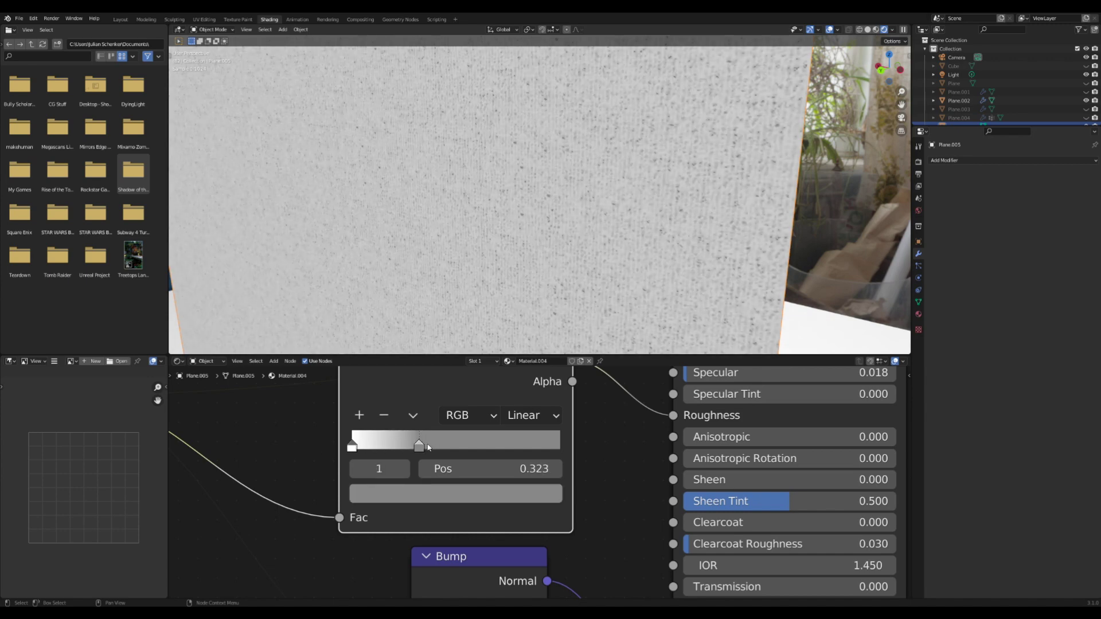
pyautogui.moveTo(663, 286)
pyautogui.mouseDown(button='middle')
pyautogui.moveTo(676, 284)
pyautogui.moveTo(657, 277)
pyautogui.mouseUp(button='middle')
pyautogui.scroll(3, 656, 277)
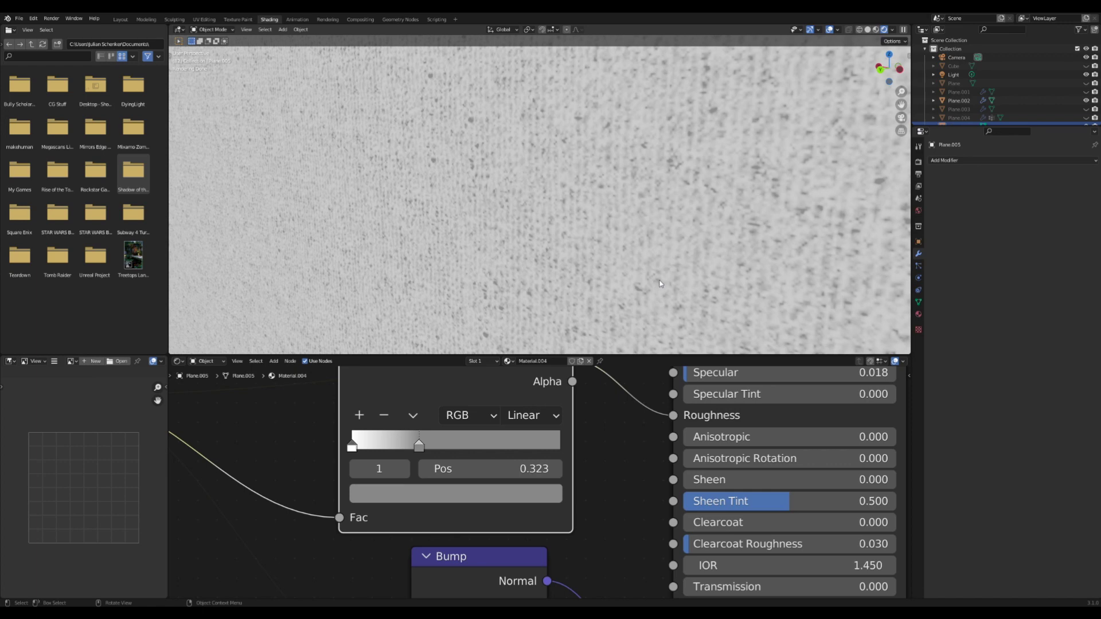
pyautogui.scroll(-2, 469, 496)
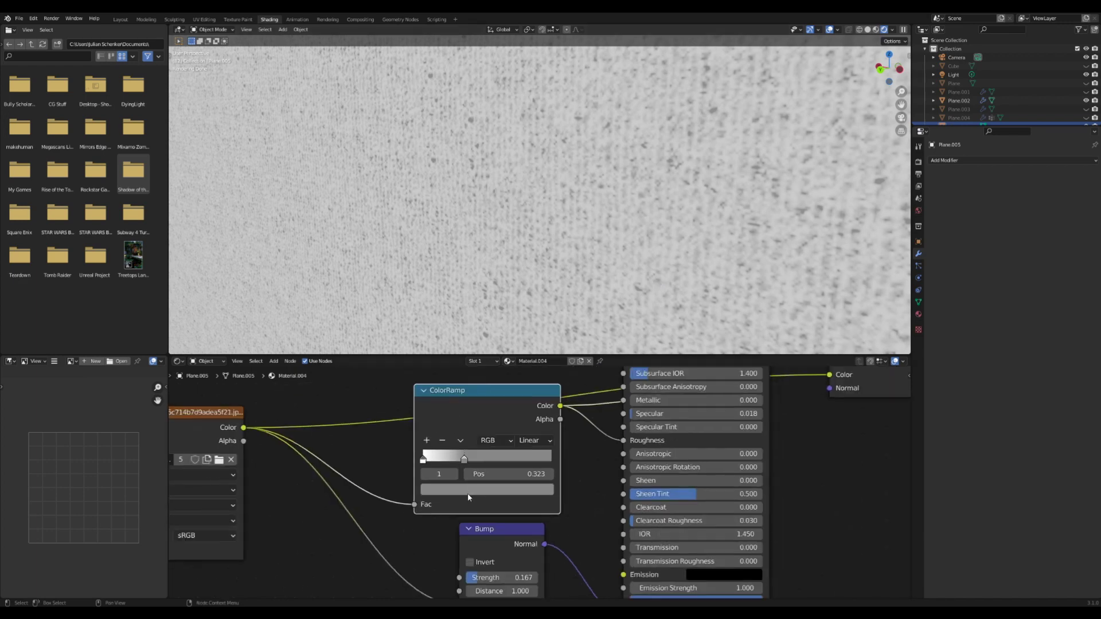
# Collapse the ColorRamp node and move it down between the fabric texture and the Principled BSDF's Roughness input
pyautogui.moveTo(473, 482); pyautogui.dragTo(460, 522, button='middle')
pyautogui.click(410, 430)
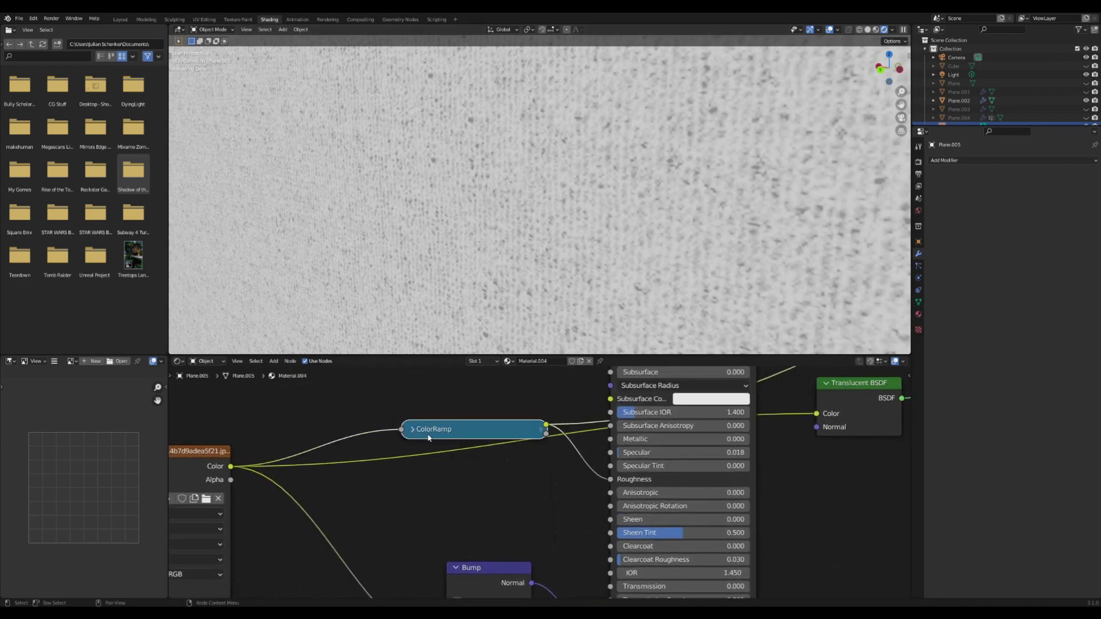
pyautogui.moveTo(427, 434); pyautogui.dragTo(440, 513)
pyautogui.scroll(-3, 434, 487)
pyautogui.moveTo(438, 469); pyautogui.dragTo(452, 535, button='middle')
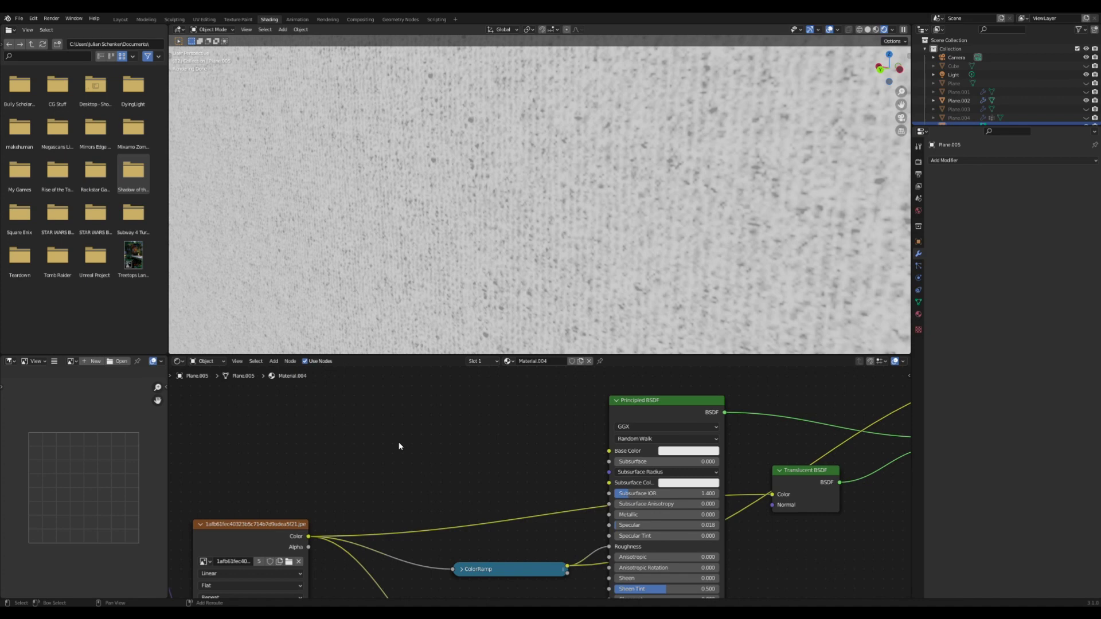
pyautogui.scroll(-2, 400, 441)
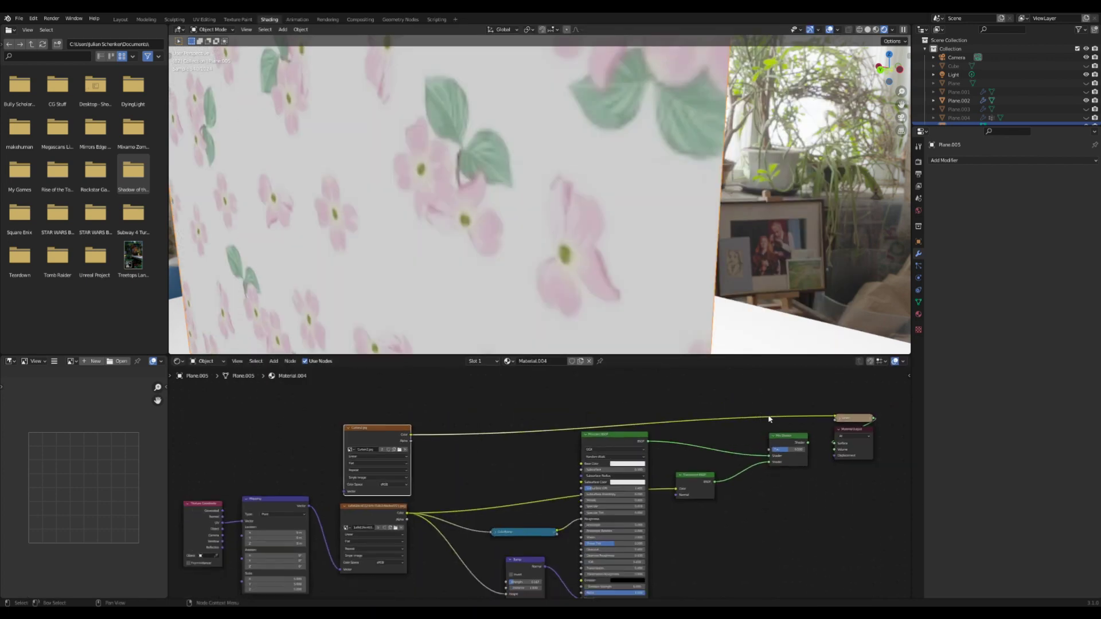
# Reconnect the Mix Shader to the Material Output and link the floral curtain image's Color to the Principled BSDF's Base Color
pyautogui.keyDown('ctrl'); pyautogui.keyDown('shift'); pyautogui.click(786, 442); pyautogui.keyUp('shift'); pyautogui.keyUp('ctrl')
pyautogui.moveTo(411, 435); pyautogui.dragTo(583, 465)
pyautogui.moveTo(474, 435); pyautogui.dragTo(640, 426, button='middle')
pyautogui.scroll(1, 602, 437)
pyautogui.moveTo(487, 441); pyautogui.dragTo(485, 427)
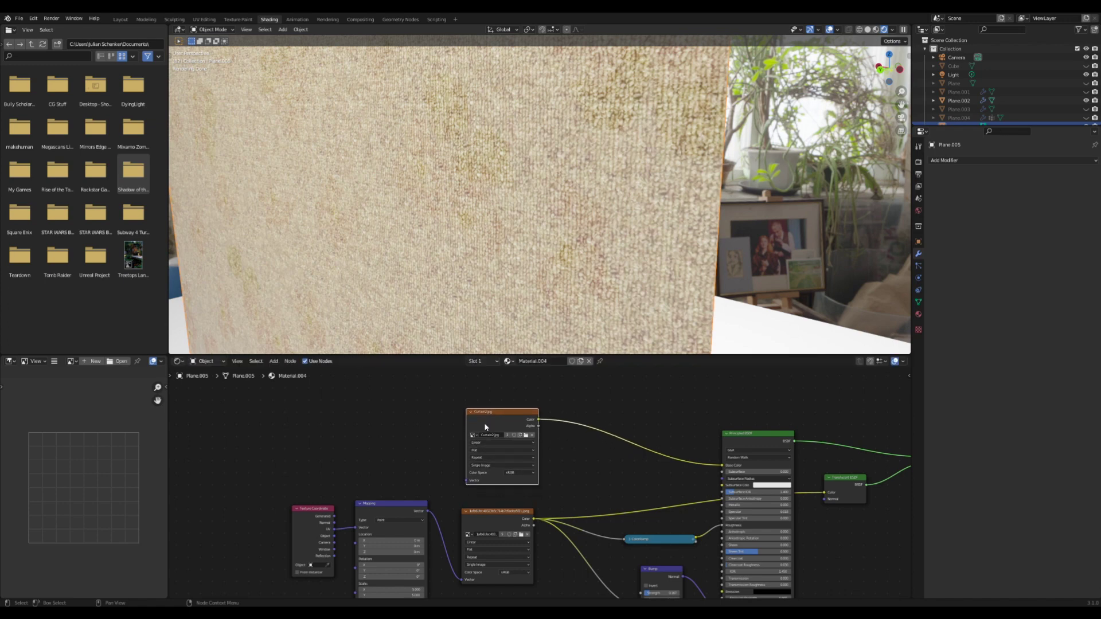
# Add Mapping and Texture Coordinate nodes to the floral curtain image and space them apart
pyautogui.hotkey('ctrl', 't')
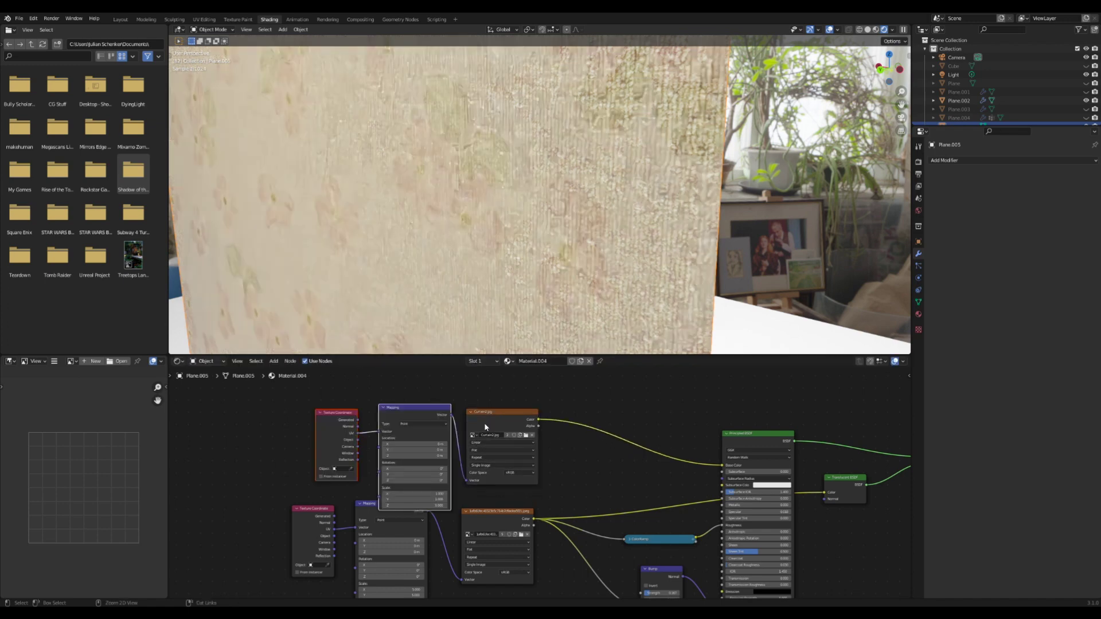
pyautogui.scroll(2, 450, 439)
pyautogui.moveTo(386, 392); pyautogui.dragTo(359, 385)
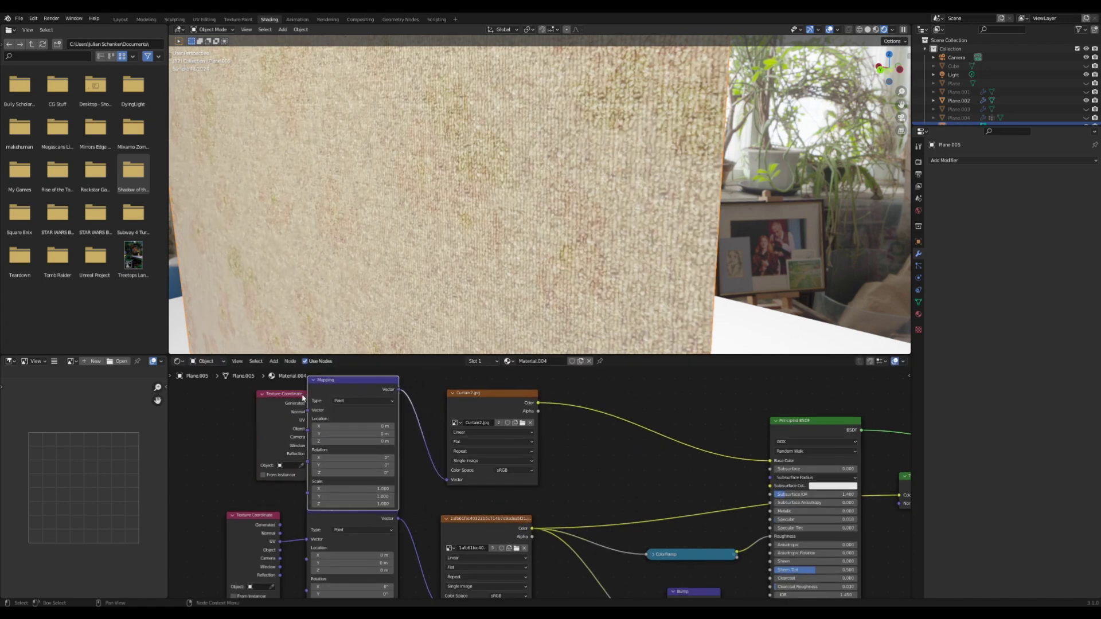
pyautogui.moveTo(281, 394); pyautogui.dragTo(237, 392)
# Set all three Scale values of the floral curtain image's Mapping node to 3
pyautogui.moveTo(379, 488); pyautogui.dragTo(379, 503)
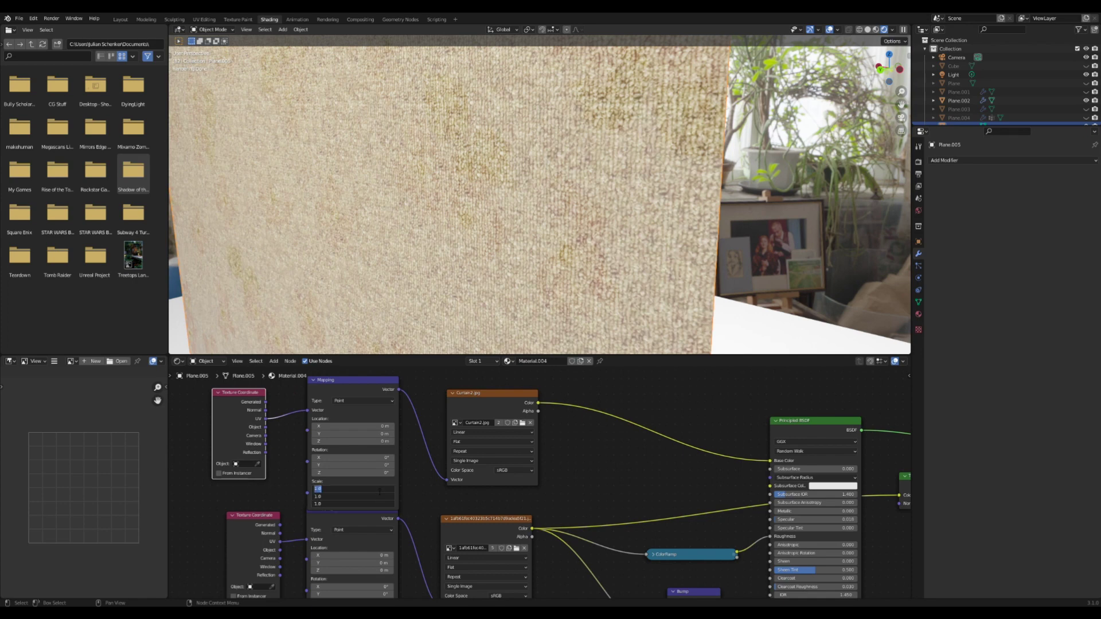
pyautogui.write('3')
pyautogui.press('Return')
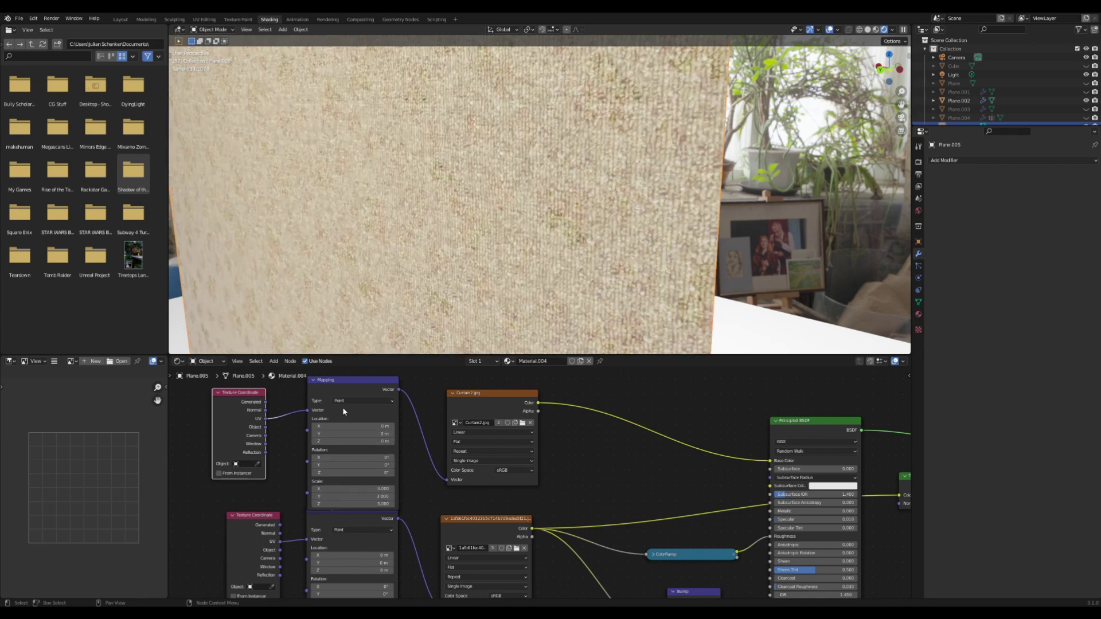
# Try the Mix Shader's Fac at 1 and at 0, and settle on 0.108
pyautogui.scroll(-3, 591, 439)
pyautogui.moveTo(555, 442); pyautogui.dragTo(357, 452, button='middle')
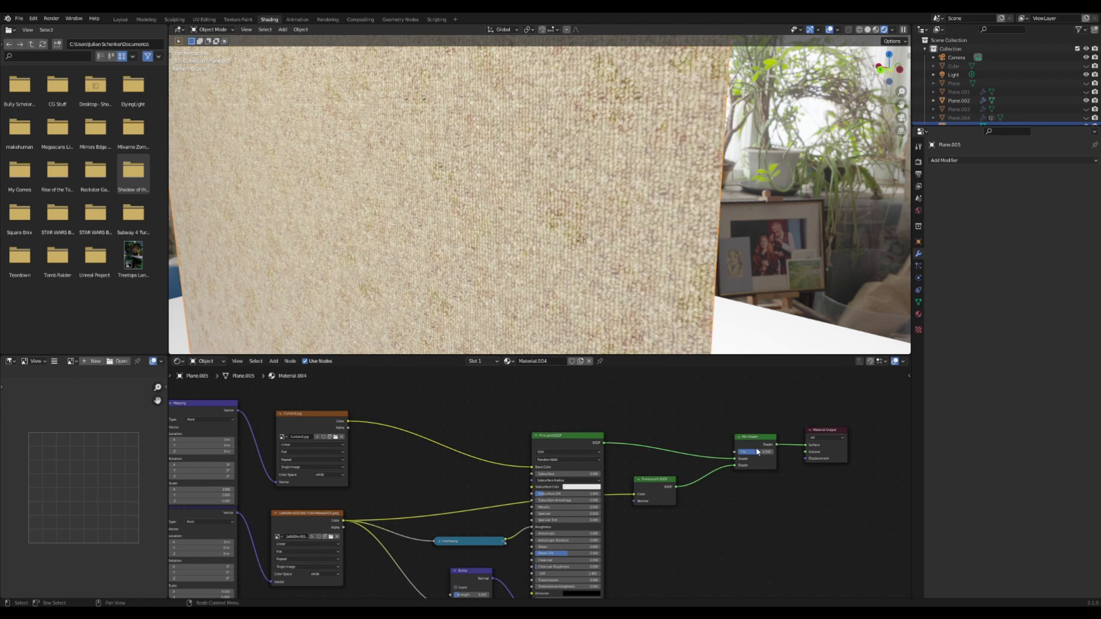
pyautogui.moveTo(757, 452)
pyautogui.mouseDown()
pyautogui.moveTo(739, 452)
pyautogui.moveTo(775, 452)
pyautogui.mouseUp()
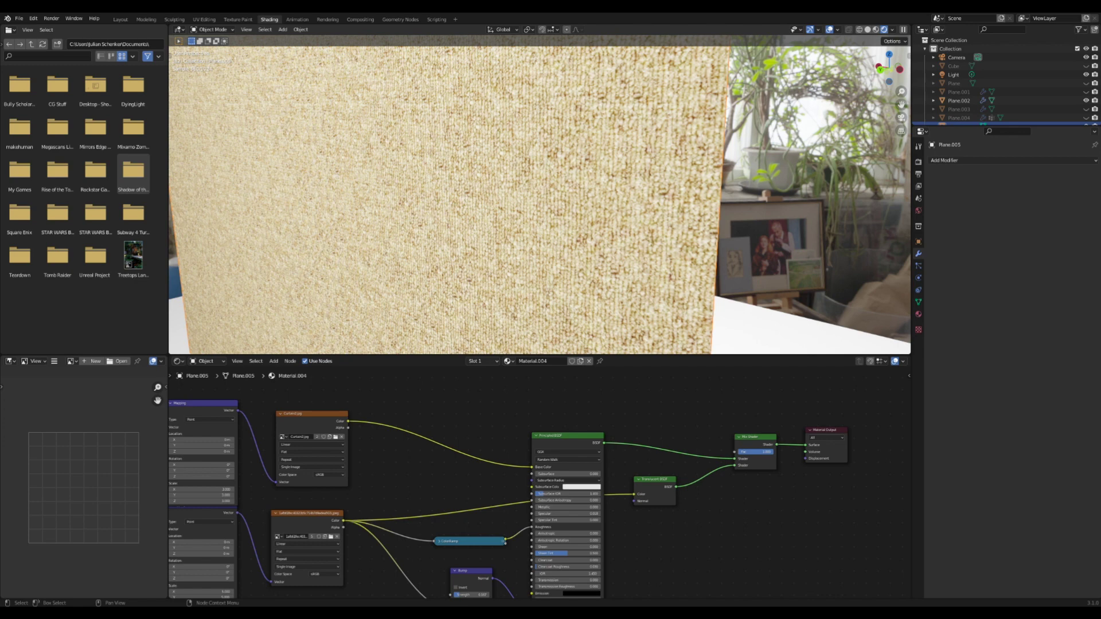
pyautogui.moveTo(775, 452); pyautogui.dragTo(737, 452)
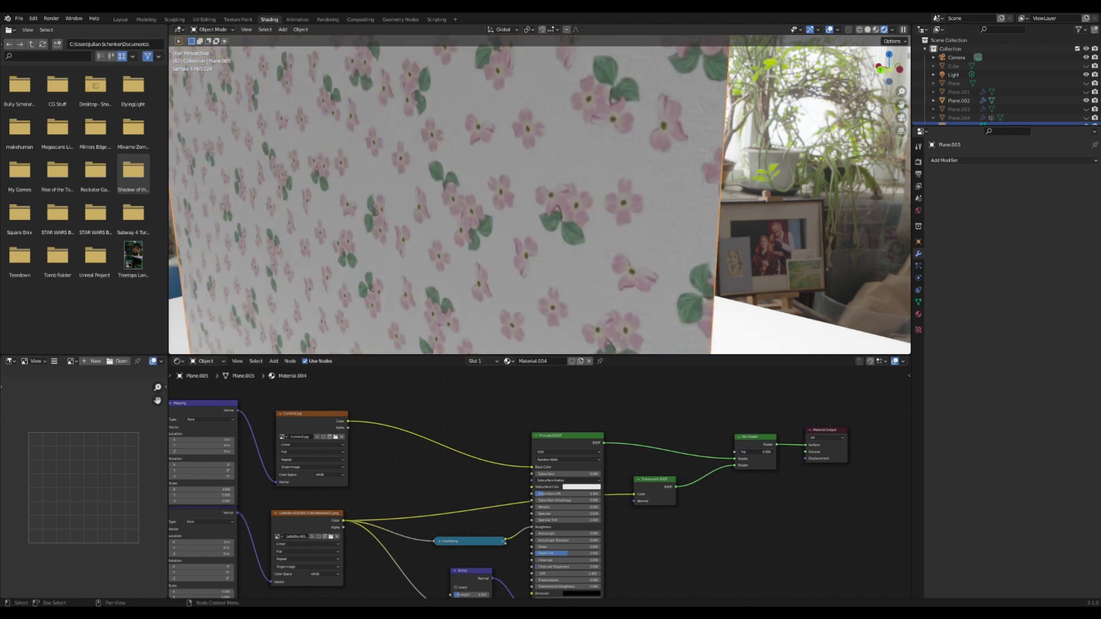
pyautogui.moveTo(740, 452); pyautogui.dragTo(751, 452)
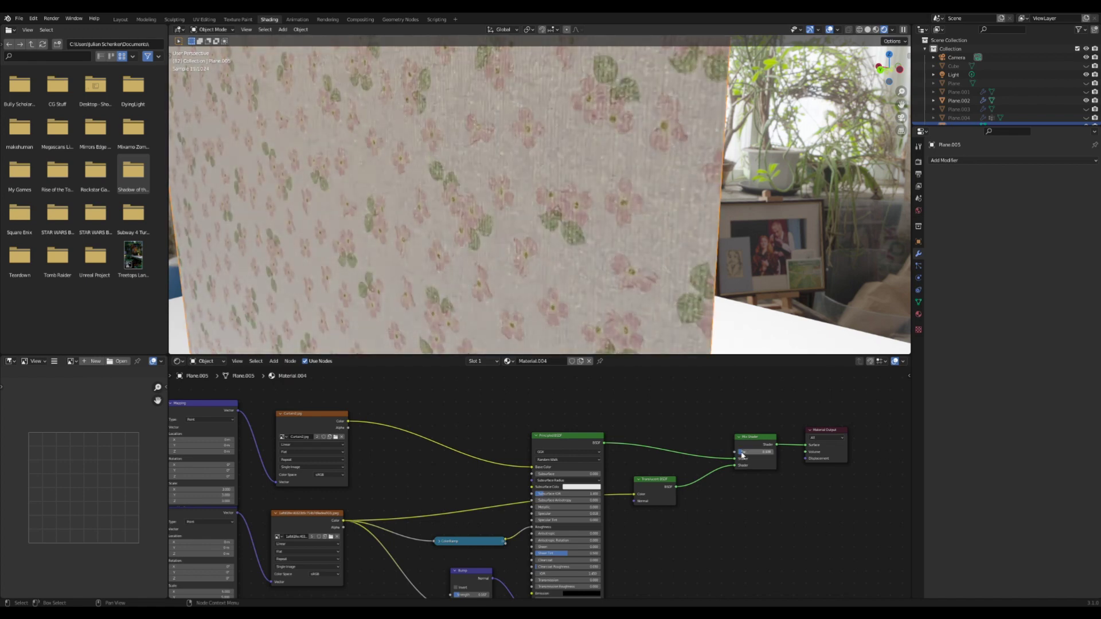
# Examine the floral fabric plane from a distance, up close and along its thin edge
pyautogui.moveTo(690, 281)
pyautogui.mouseDown(button='middle')
pyautogui.moveTo(690, 62)
pyautogui.moveTo(627, 248)
pyautogui.moveTo(686, 264)
pyautogui.mouseUp(button='middle')
pyautogui.scroll(-6, 627, 244)
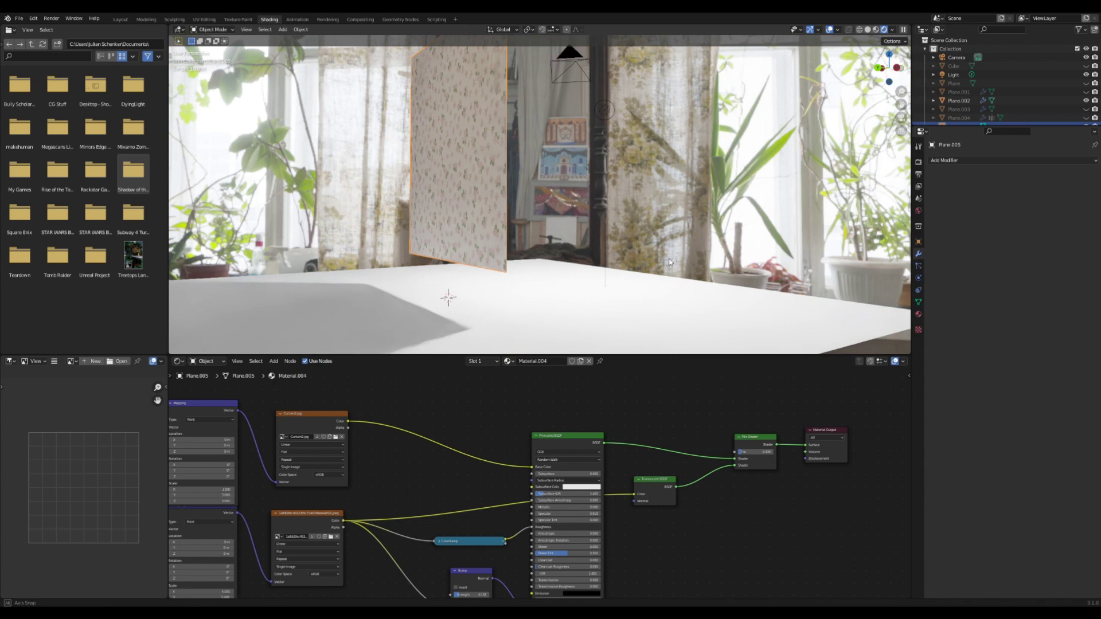
pyautogui.scroll(6, 686, 263)
pyautogui.scroll(5, 690, 264)
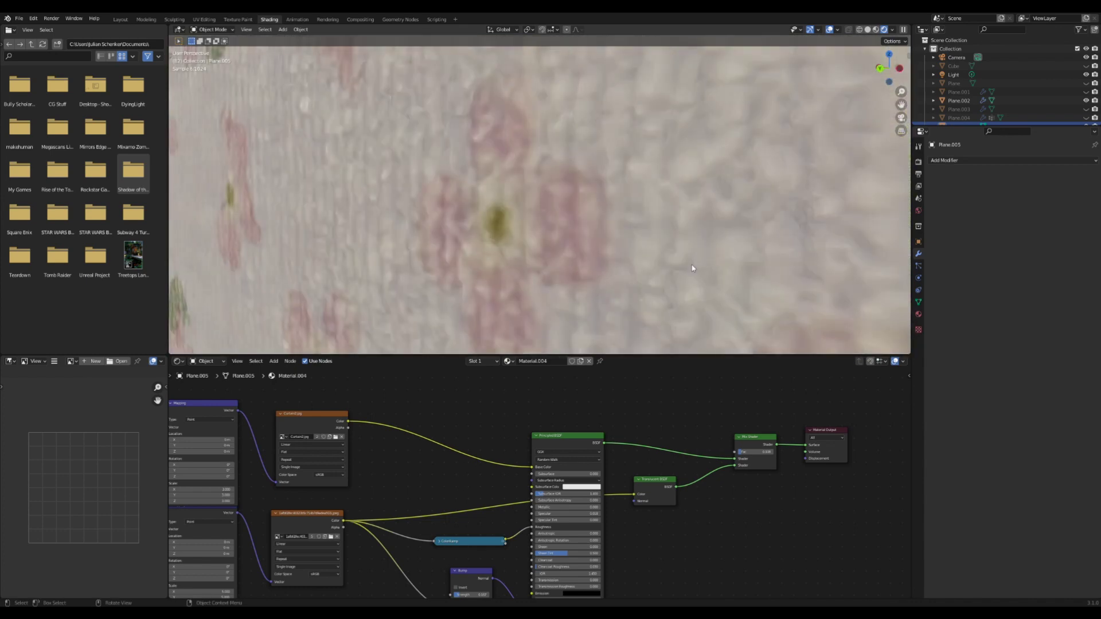
pyautogui.scroll(-2, 690, 264)
pyautogui.moveTo(569, 432); pyautogui.dragTo(610, 393, button='middle')
pyautogui.moveTo(612, 445); pyautogui.dragTo(605, 462, button='middle')
pyautogui.scroll(-5, 672, 265)
pyautogui.moveTo(672, 265); pyautogui.dragTo(661, 229, button='middle')
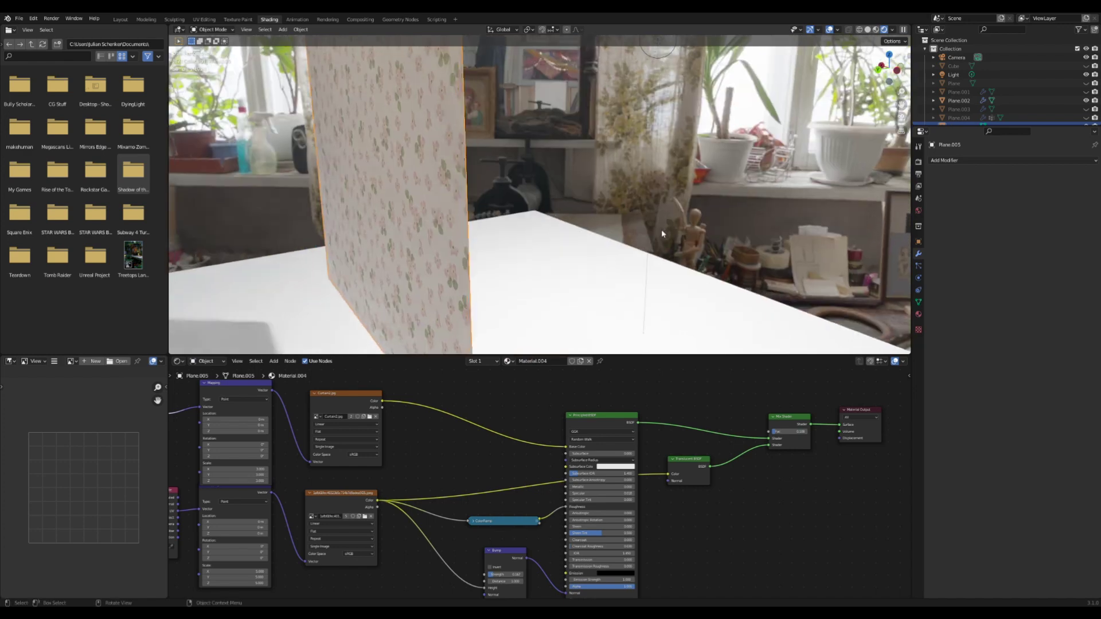
pyautogui.moveTo(649, 108); pyautogui.dragTo(548, 161, button='middle')
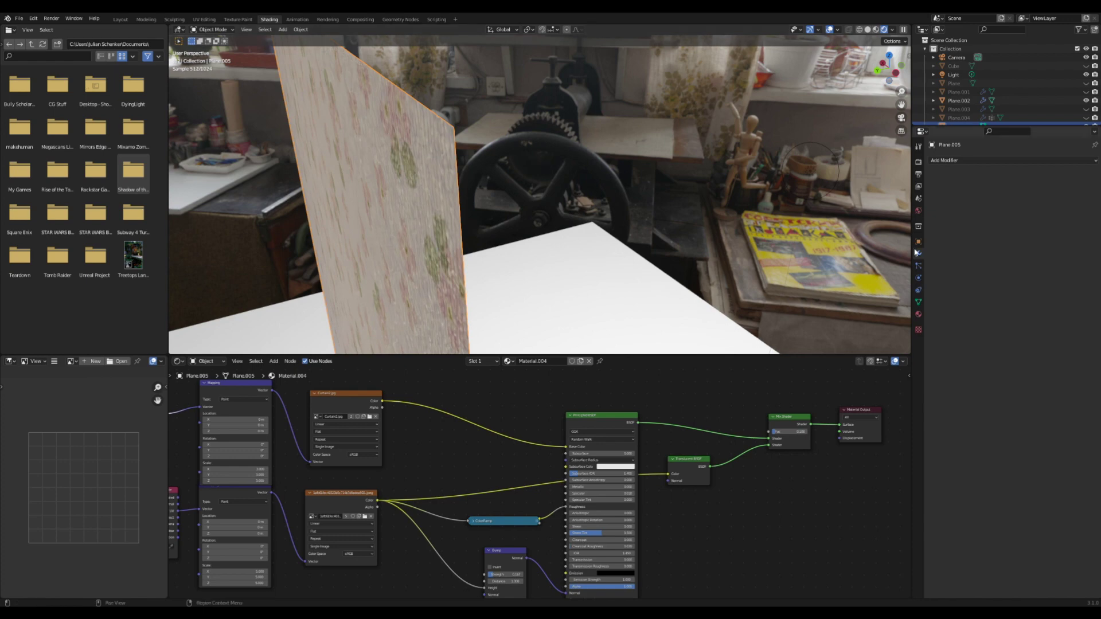
# Add a Solidify modifier to the fabric plane with a thickness of 0.0005 m
pyautogui.click(975, 160)
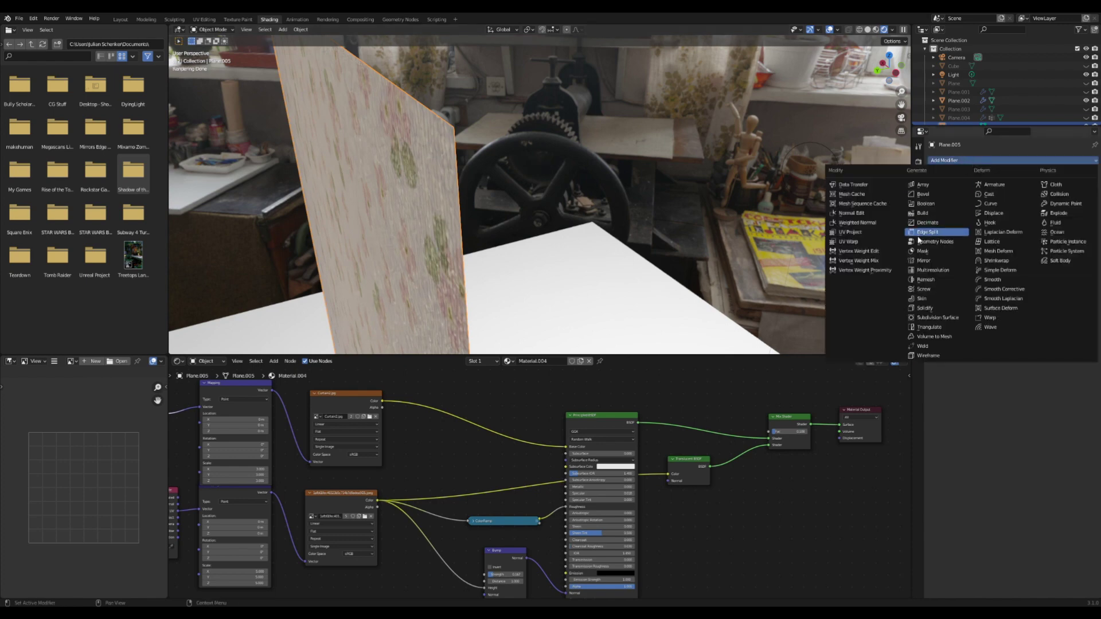
pyautogui.click(936, 308)
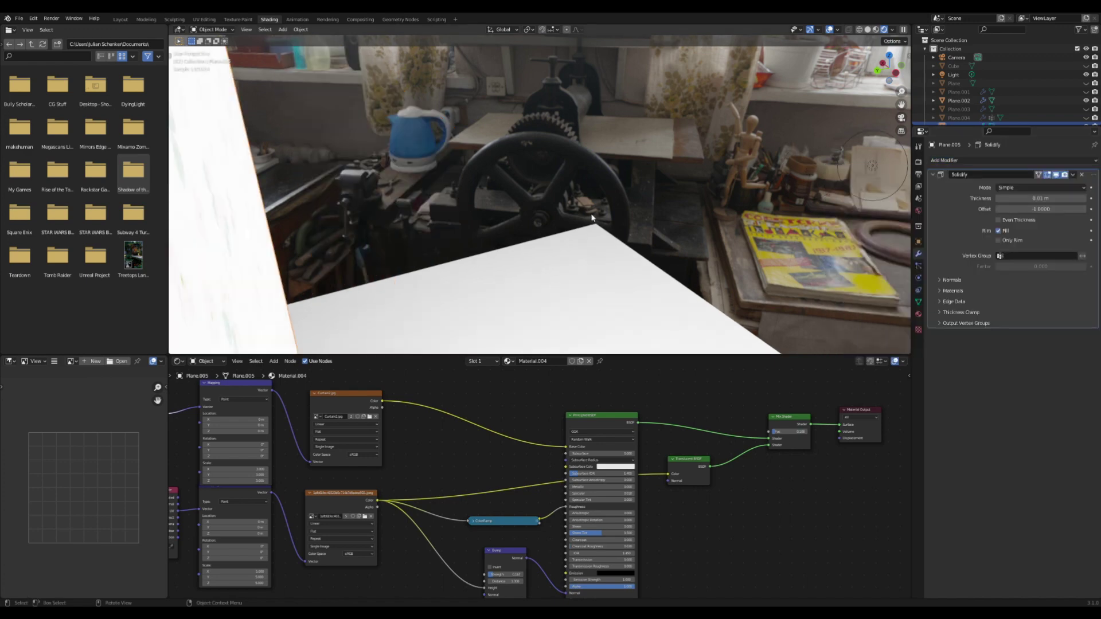
pyautogui.click(1078, 200)
pyautogui.moveTo(1079, 202); pyautogui.dragTo(1014, 205)
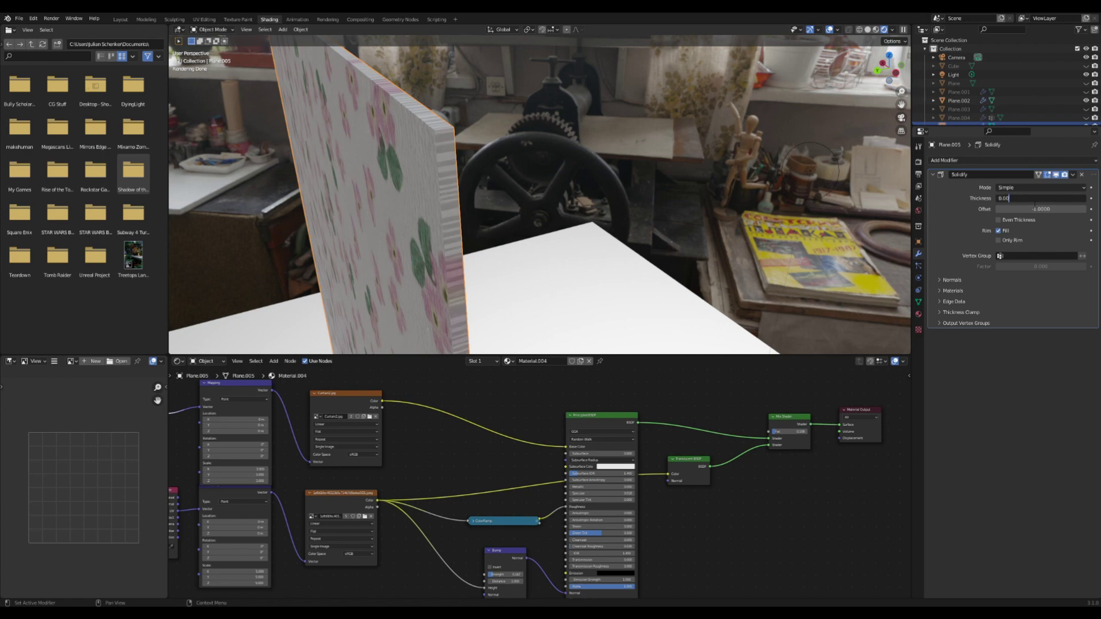
pyautogui.press('Return')
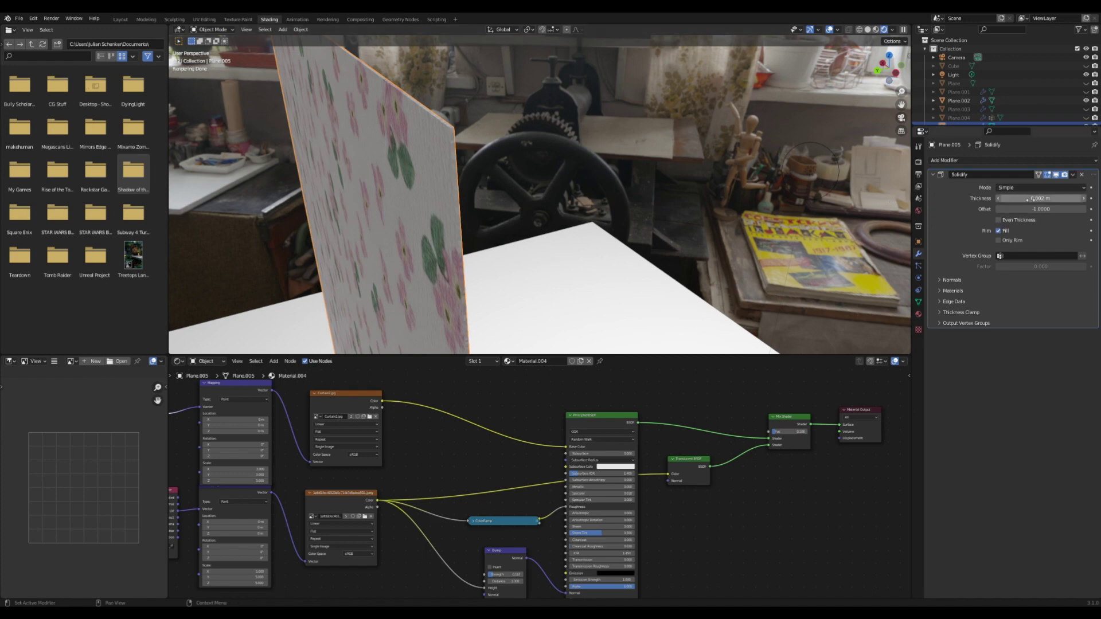
pyautogui.click(1030, 200)
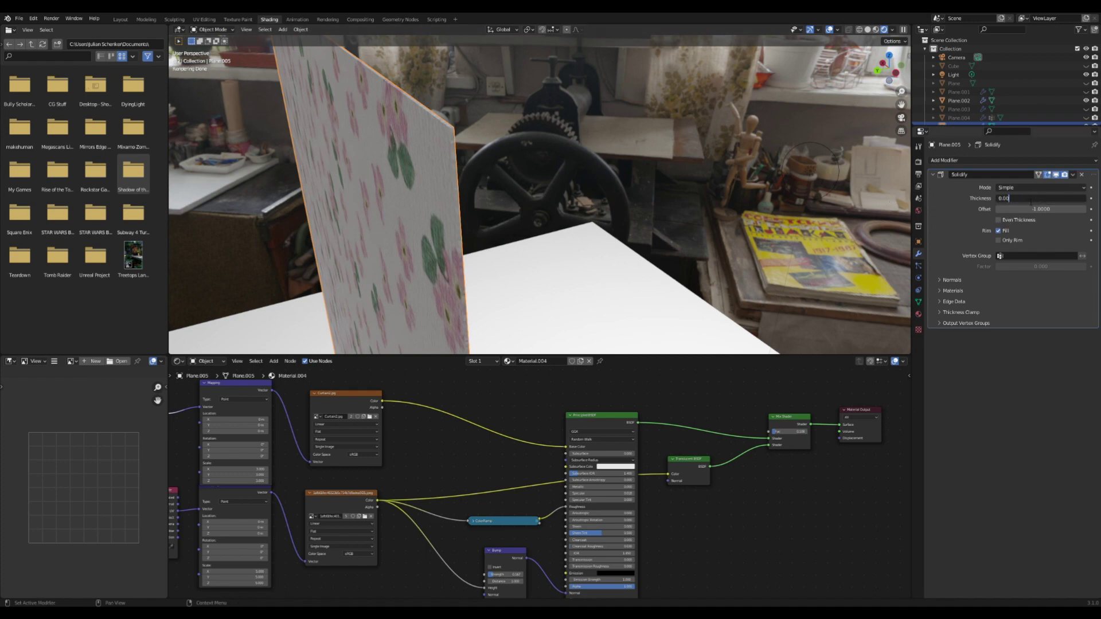
pyautogui.write('5')
pyautogui.press('Return')
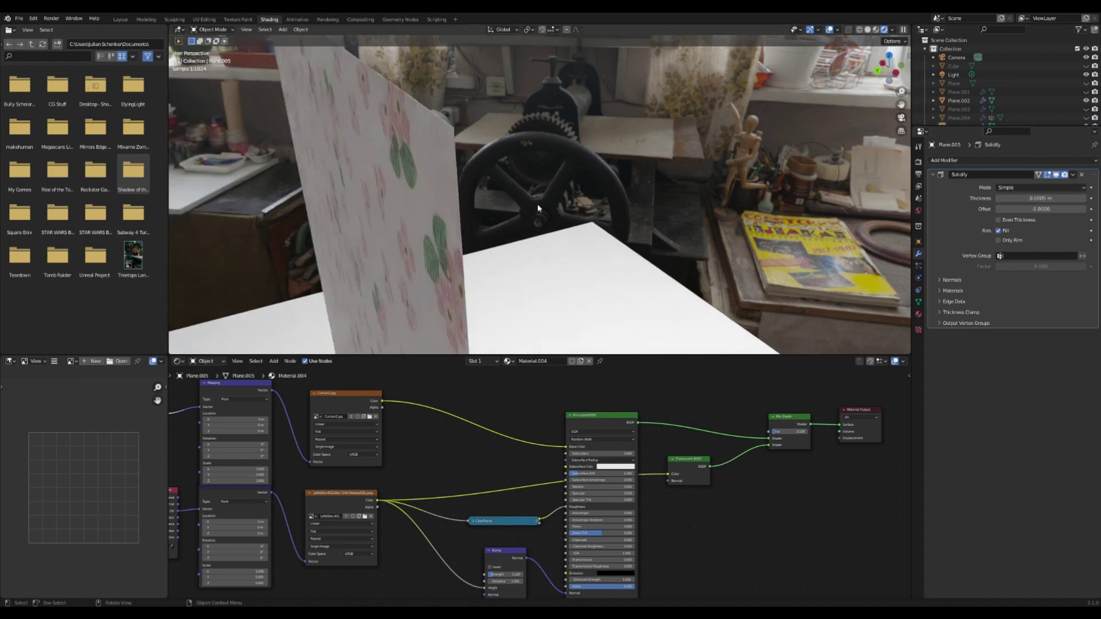
# Raise the Mix Shader's Fac to 0.442 for more translucency in the solidified fabric
pyautogui.moveTo(528, 195); pyautogui.dragTo(538, 173, button='middle')
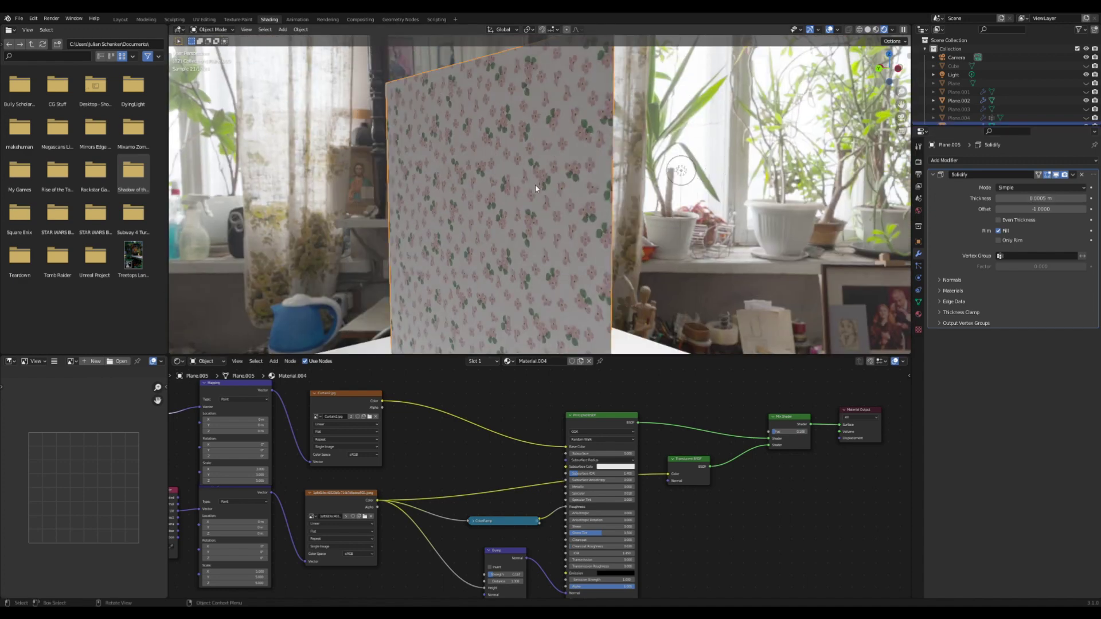
pyautogui.scroll(6, 535, 184)
pyautogui.scroll(-3, 541, 212)
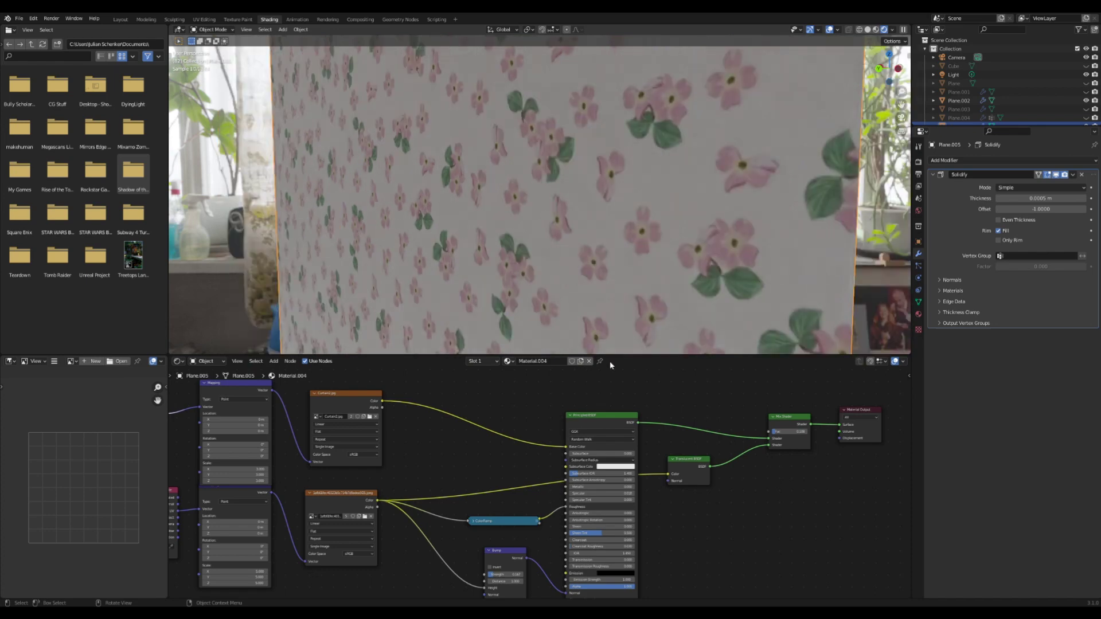
pyautogui.scroll(3, 688, 476)
pyautogui.moveTo(688, 476); pyautogui.dragTo(427, 485, button='middle')
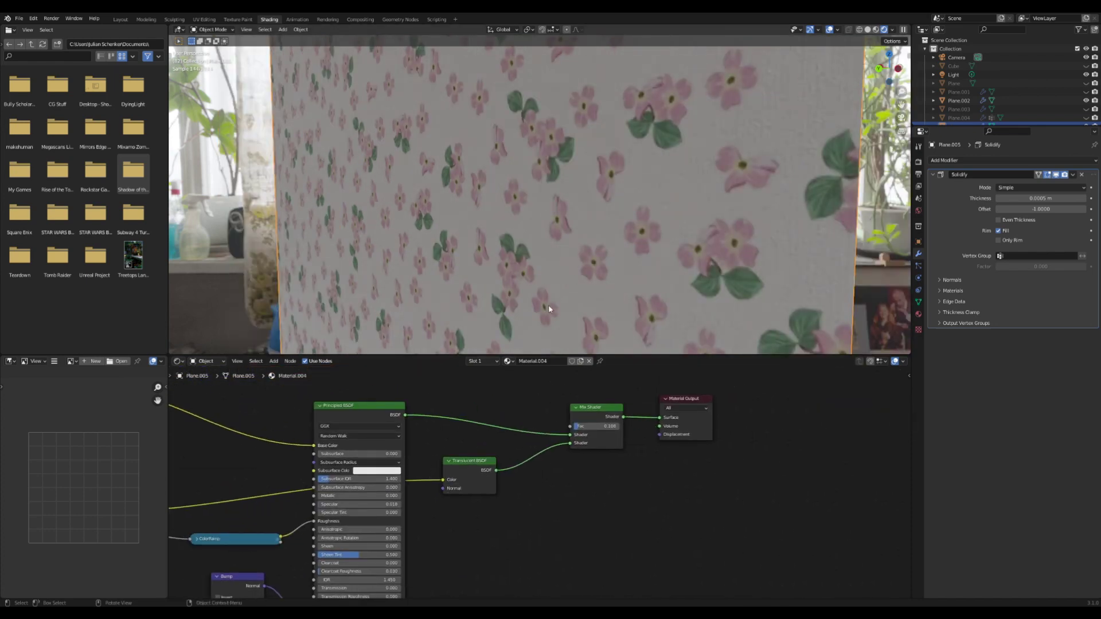
pyautogui.scroll(1, 587, 412)
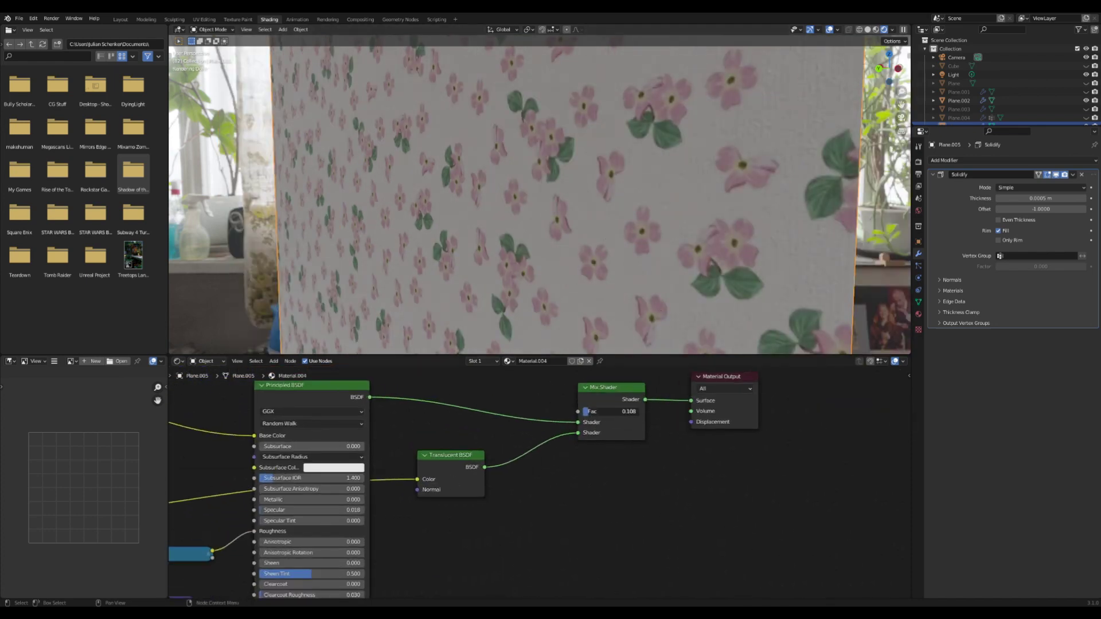
pyautogui.moveTo(586, 412); pyautogui.dragTo(606, 411)
pyautogui.scroll(-4, 619, 207)
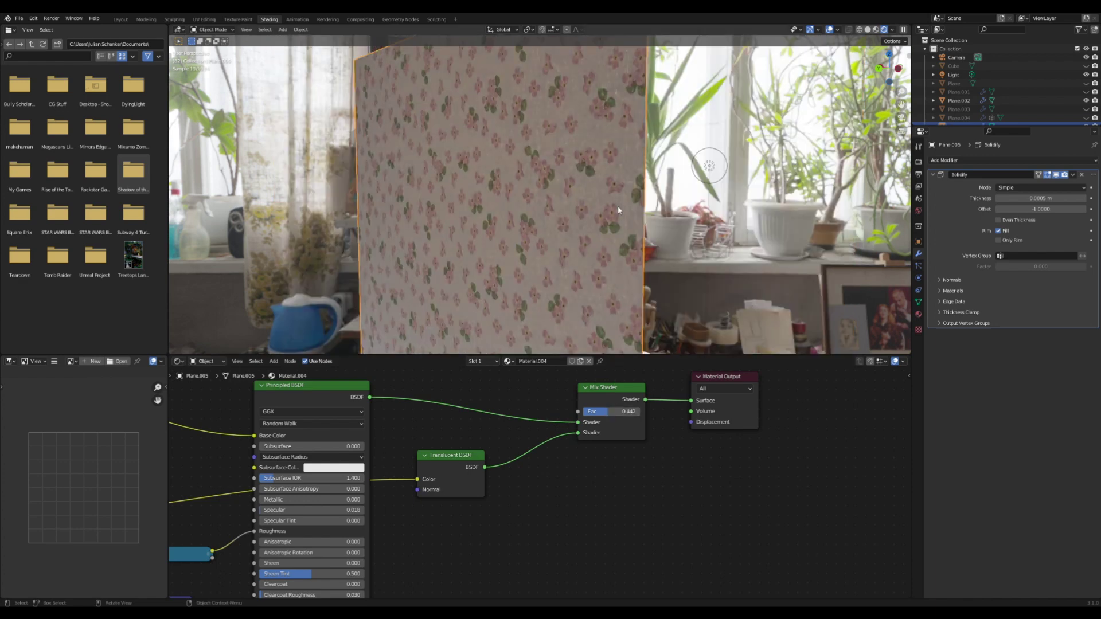
# Try a Mix Shader Fac of 0.8 and reduce it to 0.367
pyautogui.scroll(1, 542, 479)
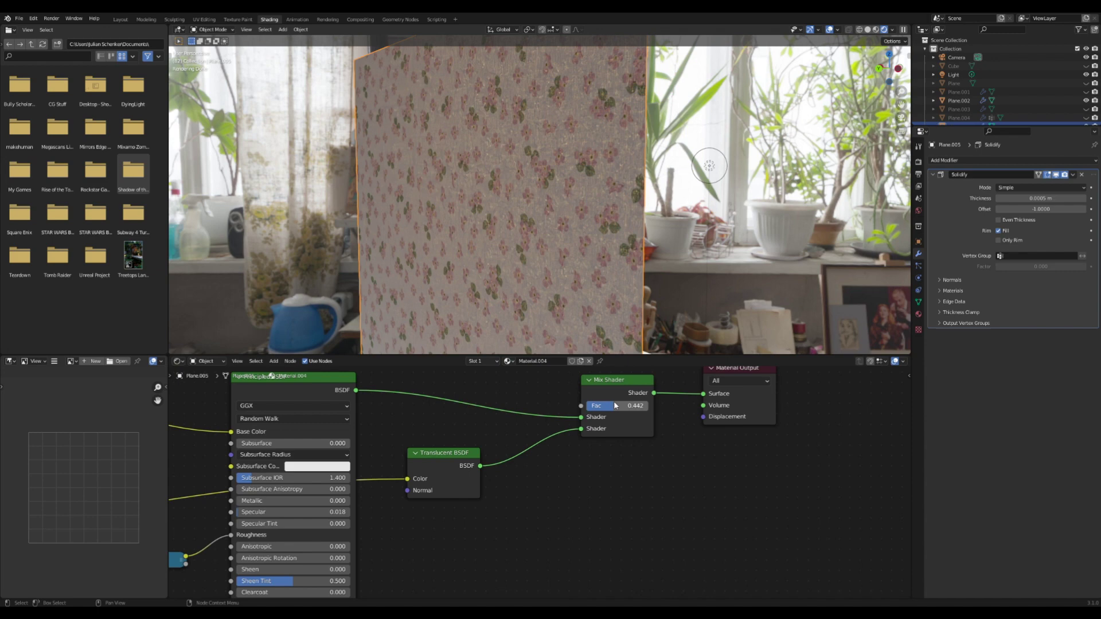
pyautogui.click(614, 404)
pyautogui.write('0.8')
pyautogui.press('Return')
pyautogui.moveTo(636, 406); pyautogui.dragTo(609, 407)
# Inspect the fabric weave up close and set the Mix Shader's Fac to 0.458
pyautogui.moveTo(683, 206)
pyautogui.mouseDown(button='middle')
pyautogui.moveTo(328, 146)
pyautogui.moveTo(361, 155)
pyautogui.moveTo(640, 106)
pyautogui.moveTo(680, 204)
pyautogui.moveTo(584, 176)
pyautogui.mouseUp(button='middle')
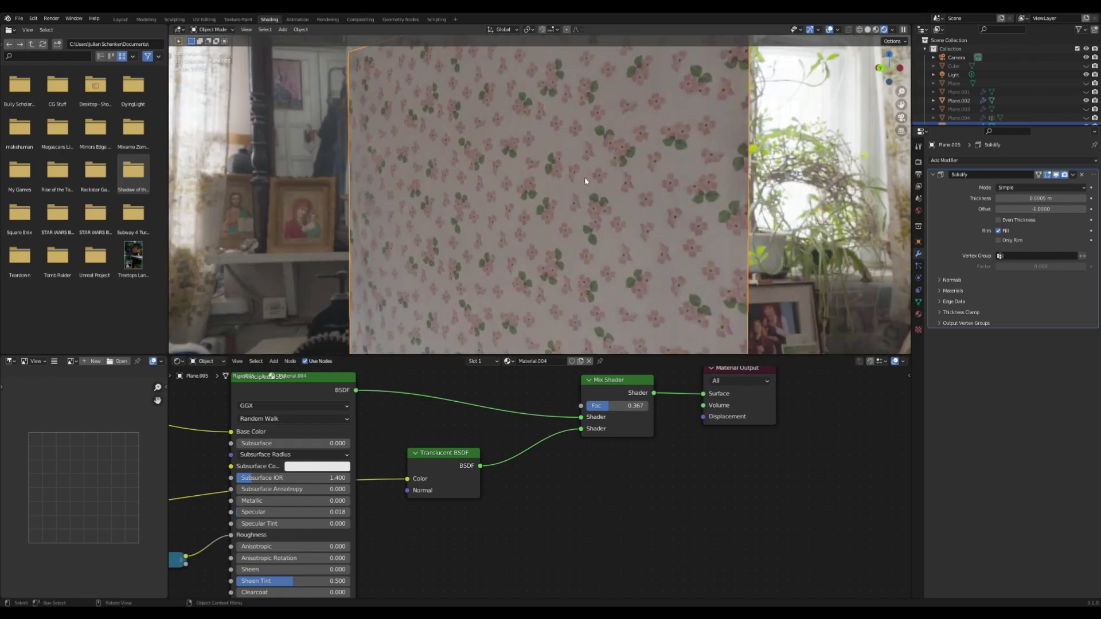
pyautogui.scroll(4, 597, 179)
pyautogui.scroll(2, 666, 195)
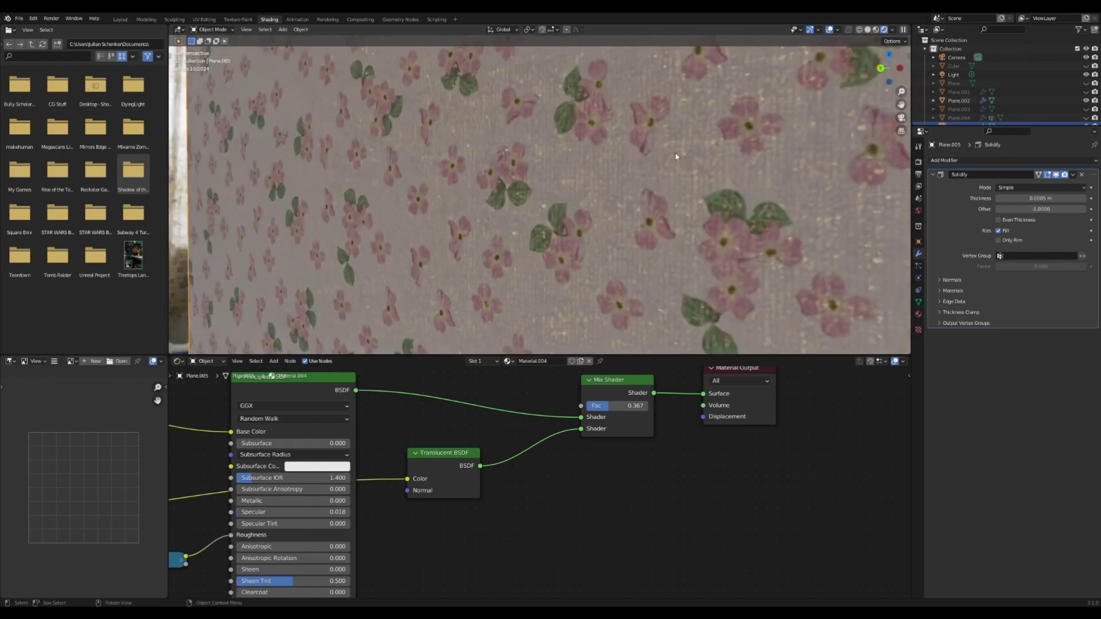
pyautogui.scroll(-4, 635, 251)
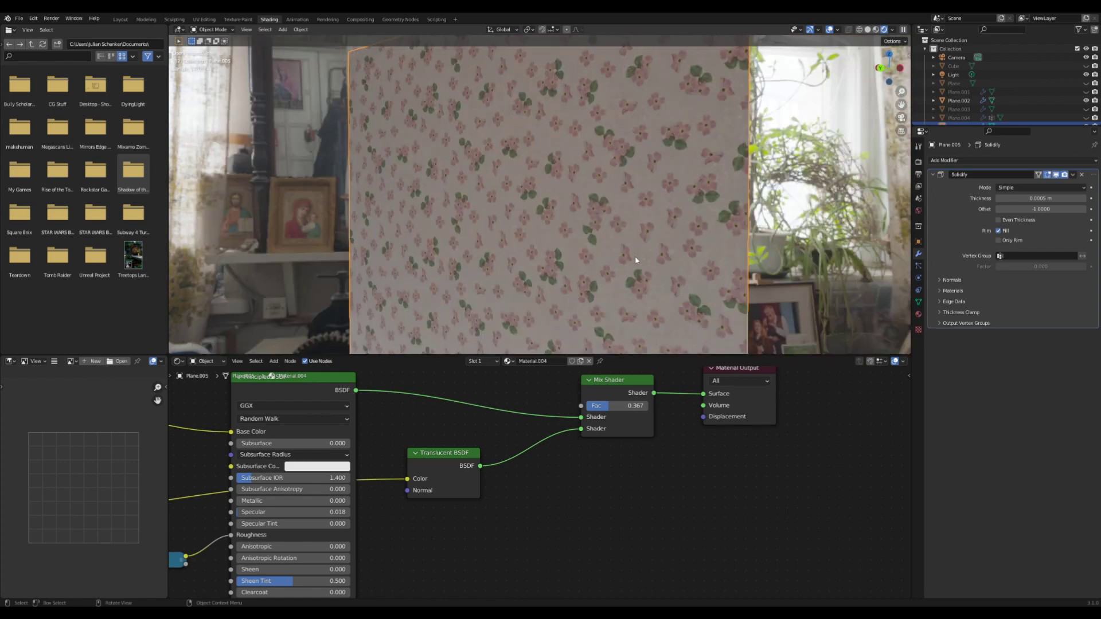
pyautogui.scroll(1, 612, 406)
pyautogui.moveTo(612, 404); pyautogui.dragTo(621, 405)
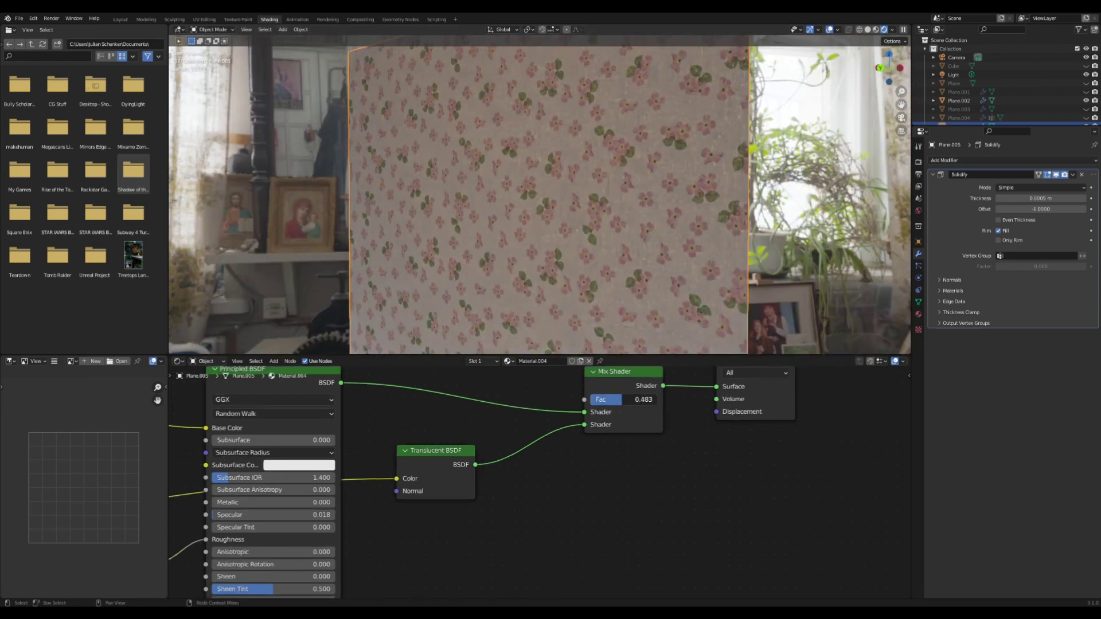
pyautogui.scroll(-4, 625, 205)
# Select the light and move it along the global Y axis so that it shines onto the fabric plane
pyautogui.click(652, 187)
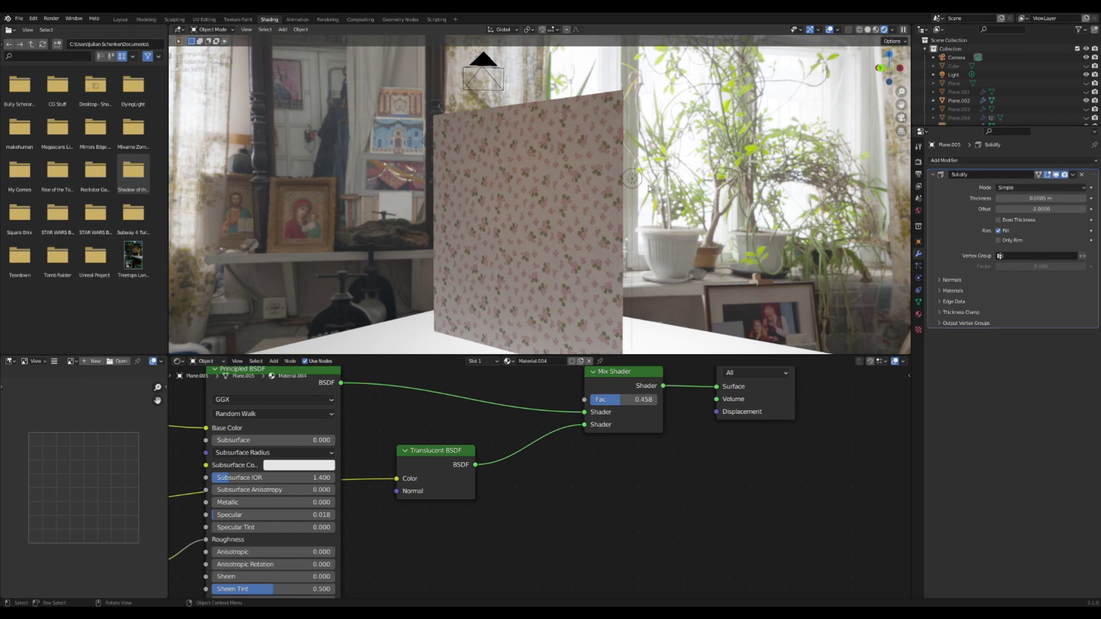
pyautogui.click(642, 190)
pyautogui.moveTo(643, 193); pyautogui.dragTo(651, 204, button='middle')
pyautogui.press('g')
pyautogui.press('y')
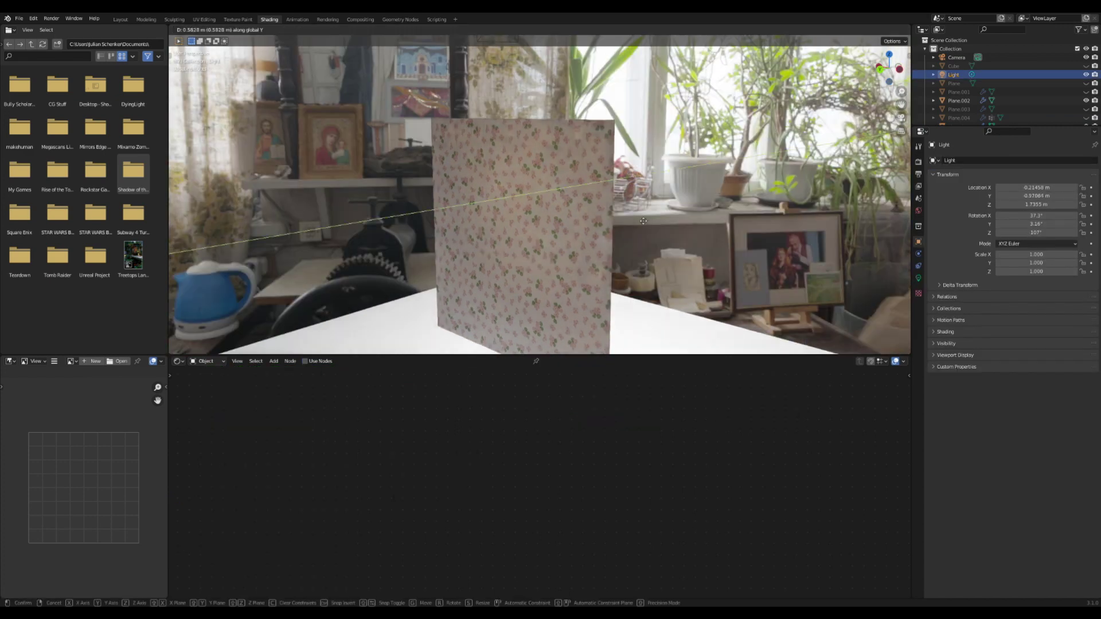
pyautogui.click(589, 225)
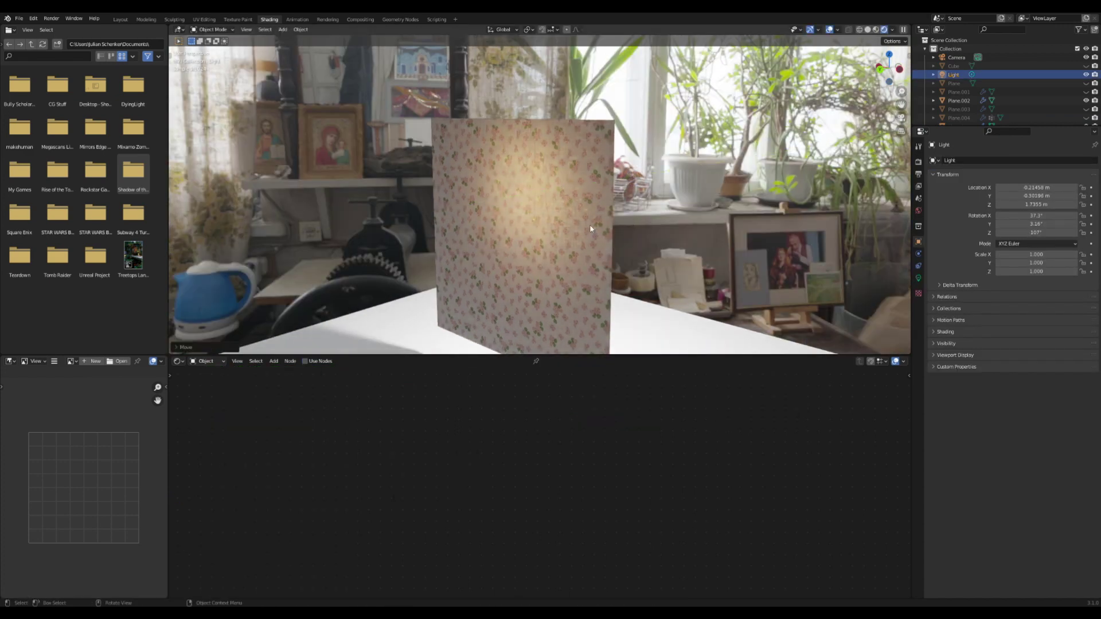
# Move the light along the global Y axis, farther away from the fabric plane
pyautogui.scroll(5, 591, 227)
pyautogui.scroll(-5, 599, 184)
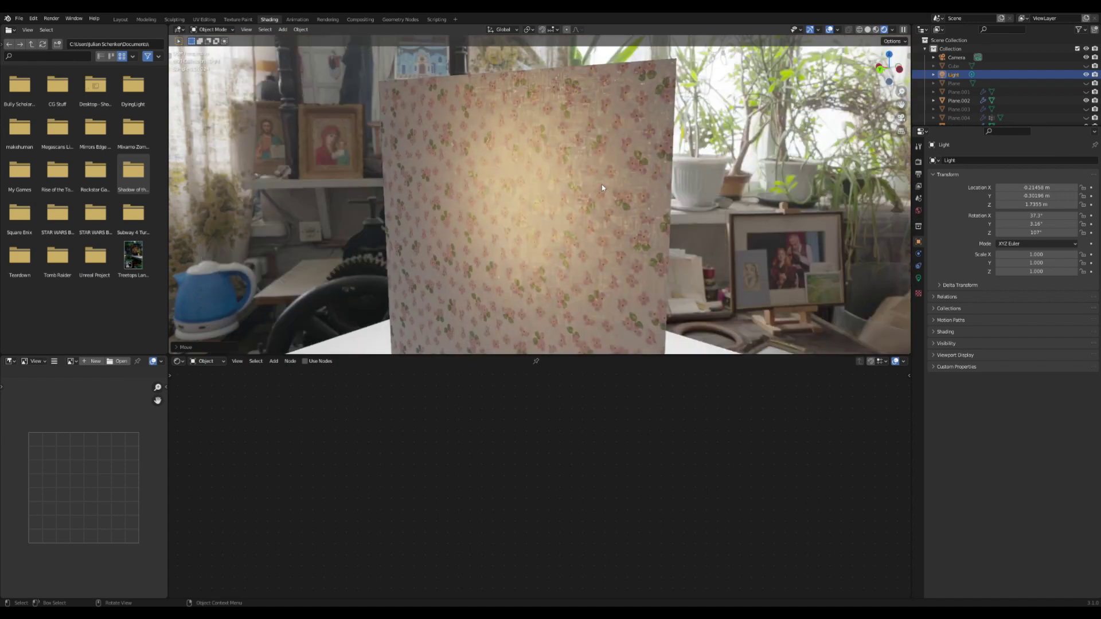
pyautogui.press('g')
pyautogui.press('y')
pyautogui.click(689, 157)
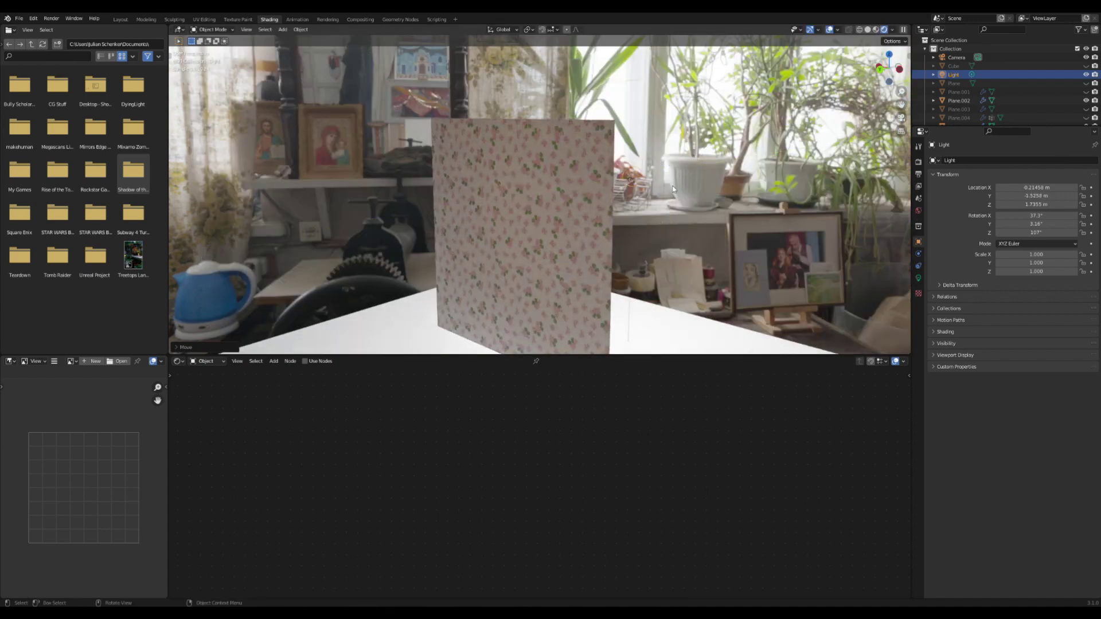
# Select the fabric plane, check both its sides and save the file
pyautogui.scroll(-4, 617, 240)
pyautogui.click(563, 255)
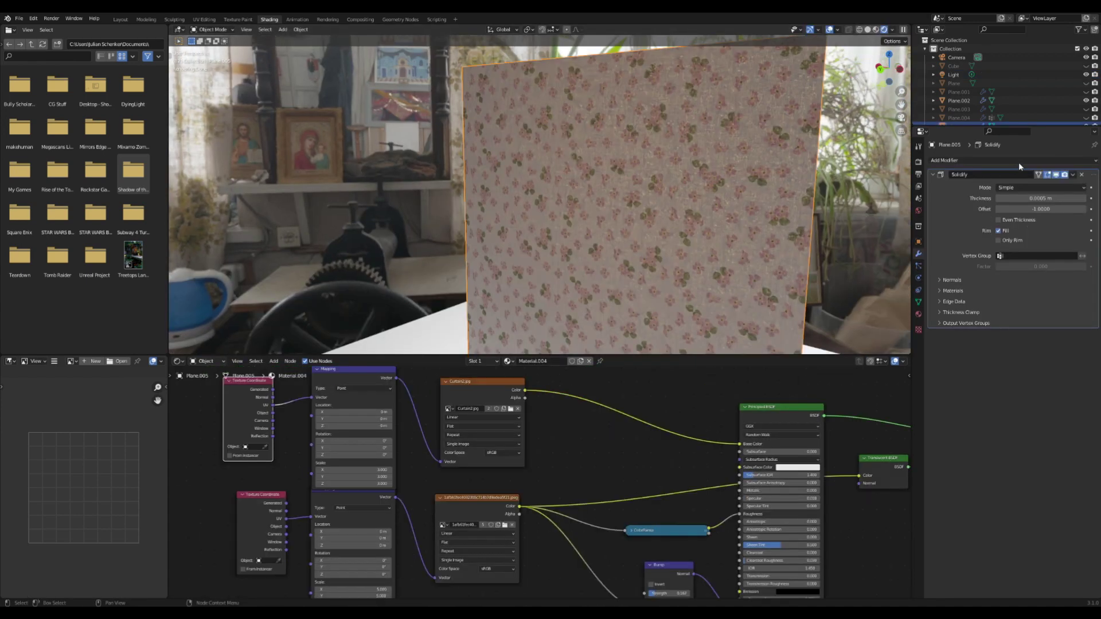
pyautogui.moveTo(749, 208); pyautogui.dragTo(695, 197, button='middle')
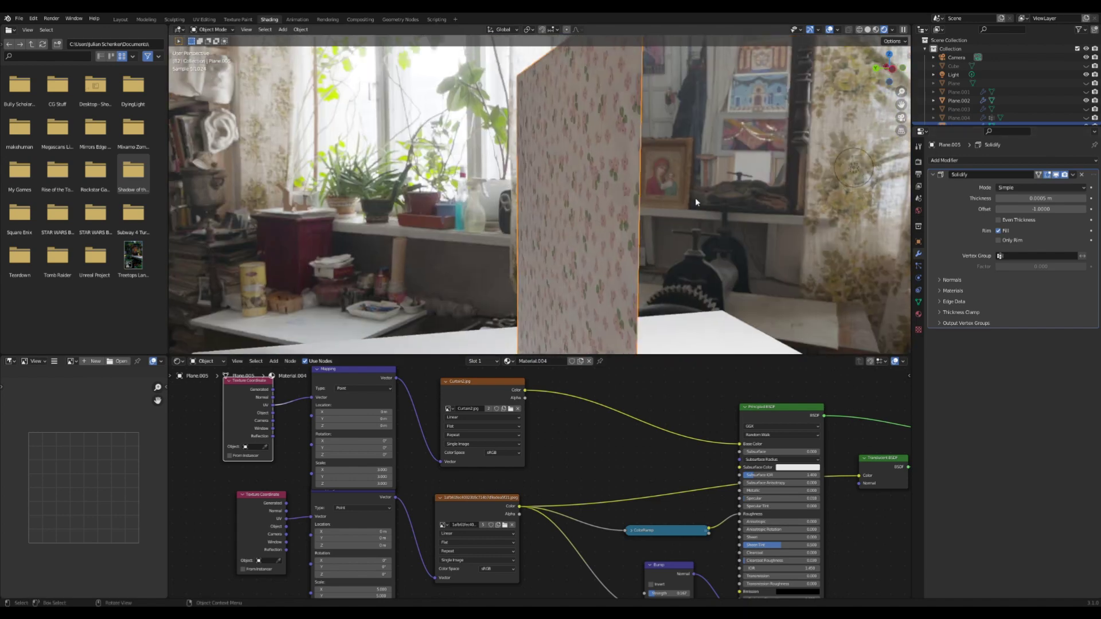
pyautogui.hotkey('ctrl', 's')
pyautogui.moveTo(675, 267); pyautogui.dragTo(713, 263, button='middle')
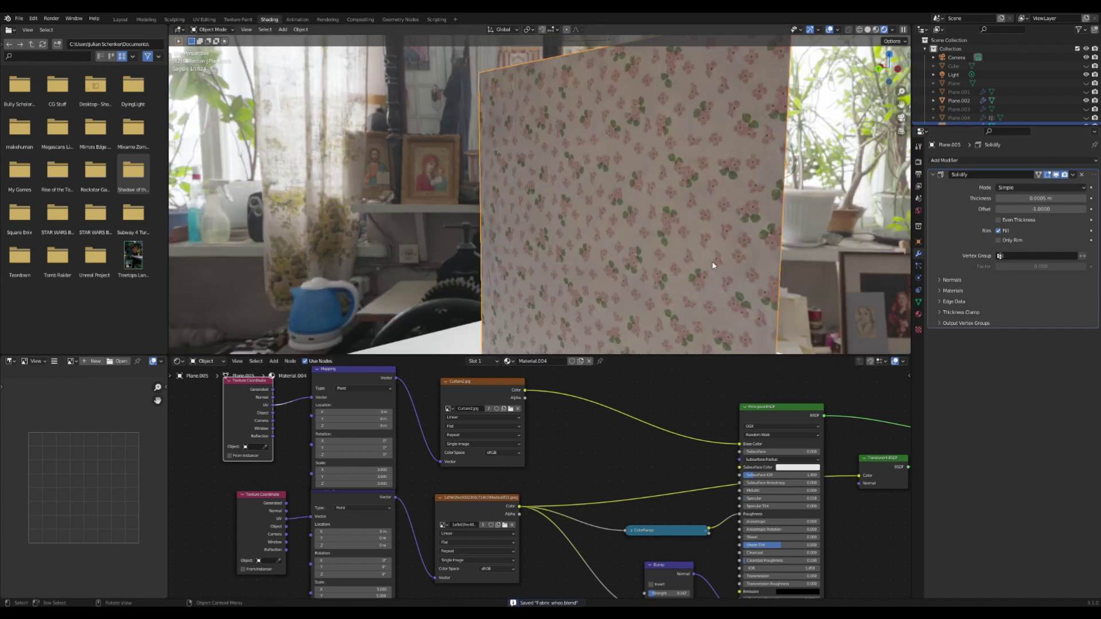
# Preview the outputs of the fabric weave image texture, the Bump node and the ColorRamp one after another on the plane
pyautogui.scroll(4, 712, 263)
pyautogui.moveTo(593, 534); pyautogui.dragTo(478, 445, button='middle')
pyautogui.scroll(-1, 478, 446)
pyautogui.keyDown('ctrl'); pyautogui.keyDown('shift'); pyautogui.click(381, 414); pyautogui.keyUp('shift'); pyautogui.keyUp('ctrl')
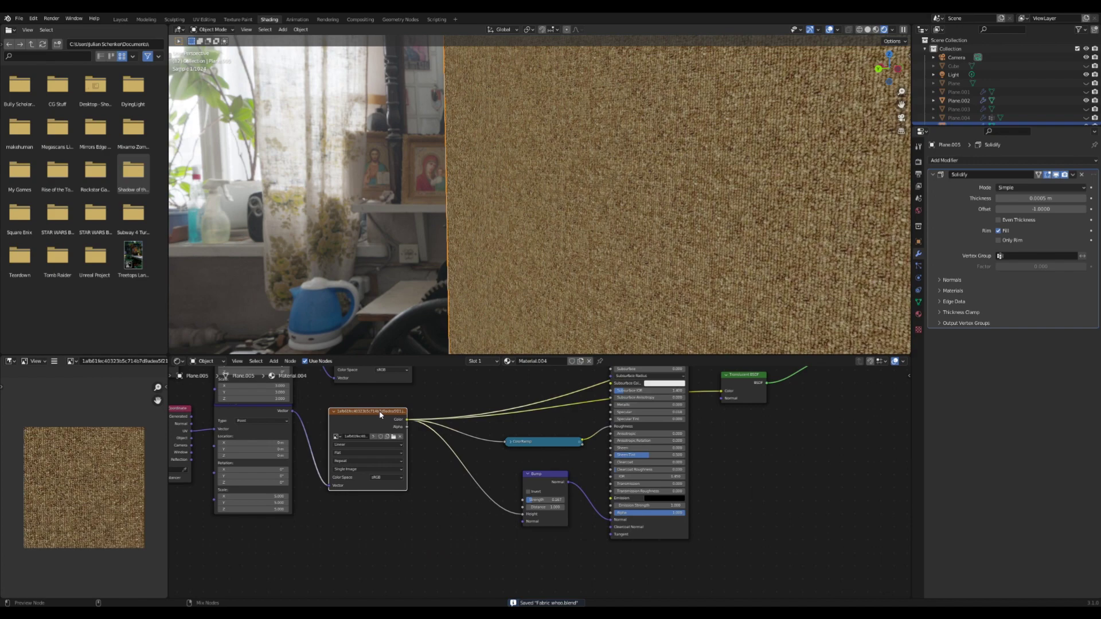
pyautogui.moveTo(700, 419); pyautogui.dragTo(652, 416, button='middle')
pyautogui.scroll(3, 650, 417)
pyautogui.keyDown('ctrl'); pyautogui.keyDown('shift'); pyautogui.click(492, 479); pyautogui.keyUp('shift'); pyautogui.keyUp('ctrl')
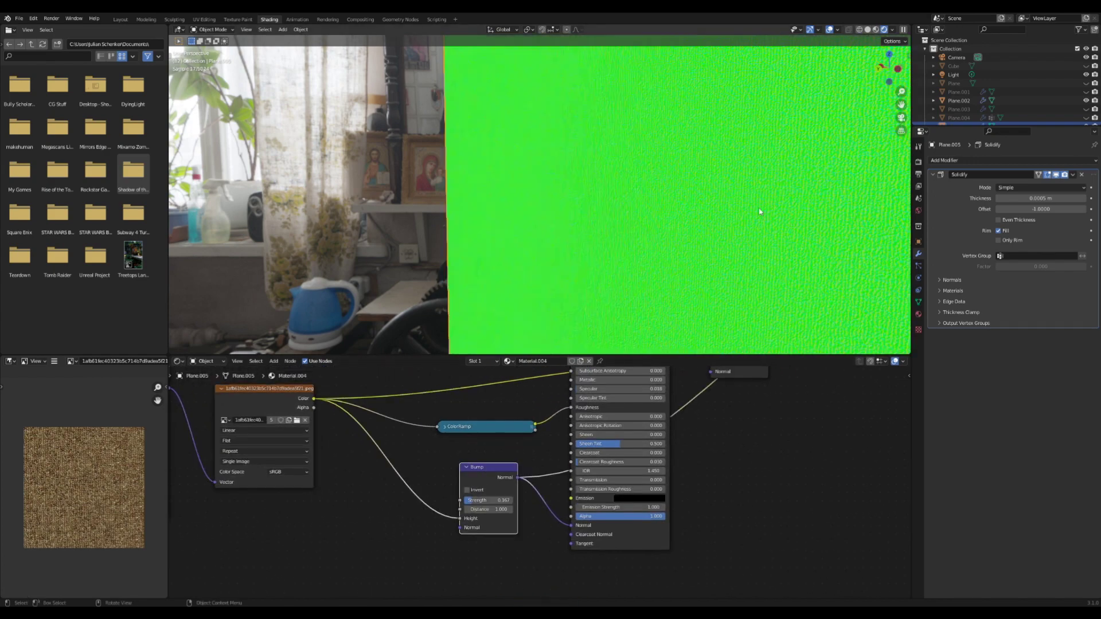
pyautogui.moveTo(714, 221); pyautogui.dragTo(692, 223, button='middle')
pyautogui.keyDown('ctrl'); pyautogui.keyDown('shift'); pyautogui.click(501, 424); pyautogui.keyUp('shift'); pyautogui.keyUp('ctrl')
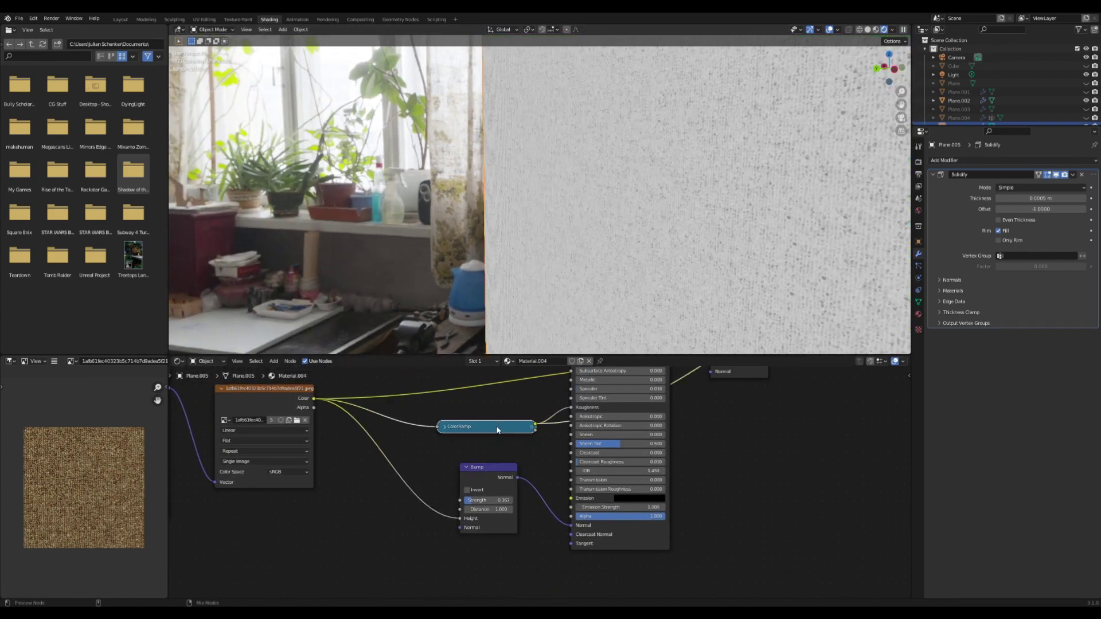
# Preview the Principled BSDF and Translucent BSDF separately on the plane, and reconnect the Mix Shader to the Material Output
pyautogui.moveTo(686, 388); pyautogui.dragTo(551, 448, button='middle')
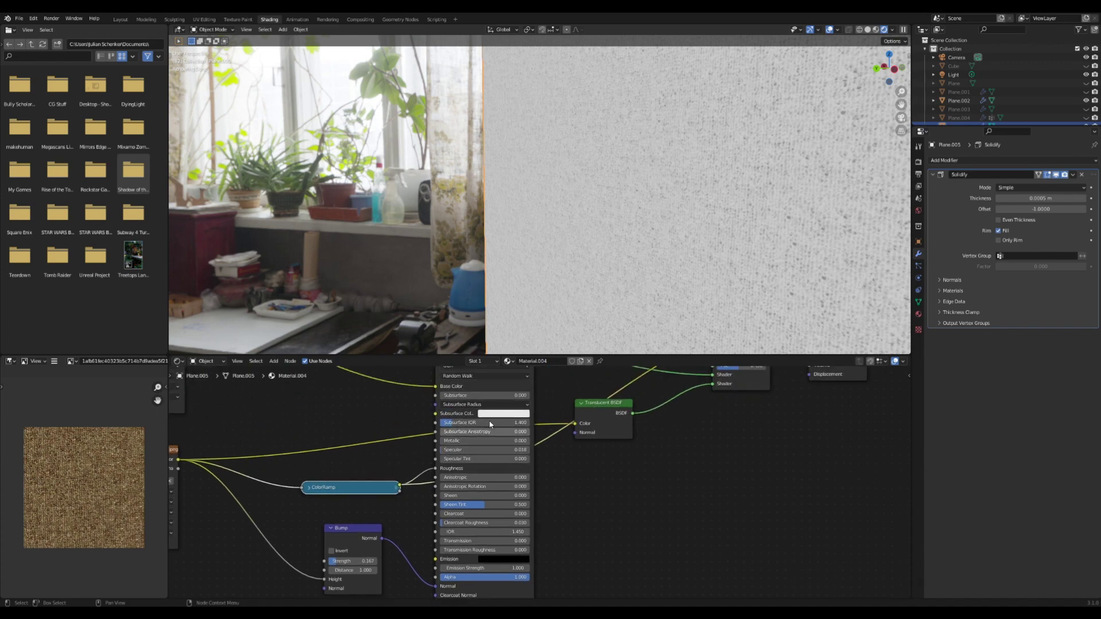
pyautogui.keyDown('shift'); pyautogui.moveTo(880, 213); pyautogui.dragTo(674, 226, button='middle'); pyautogui.keyUp('shift')
pyautogui.moveTo(628, 445); pyautogui.dragTo(549, 512, button='middle')
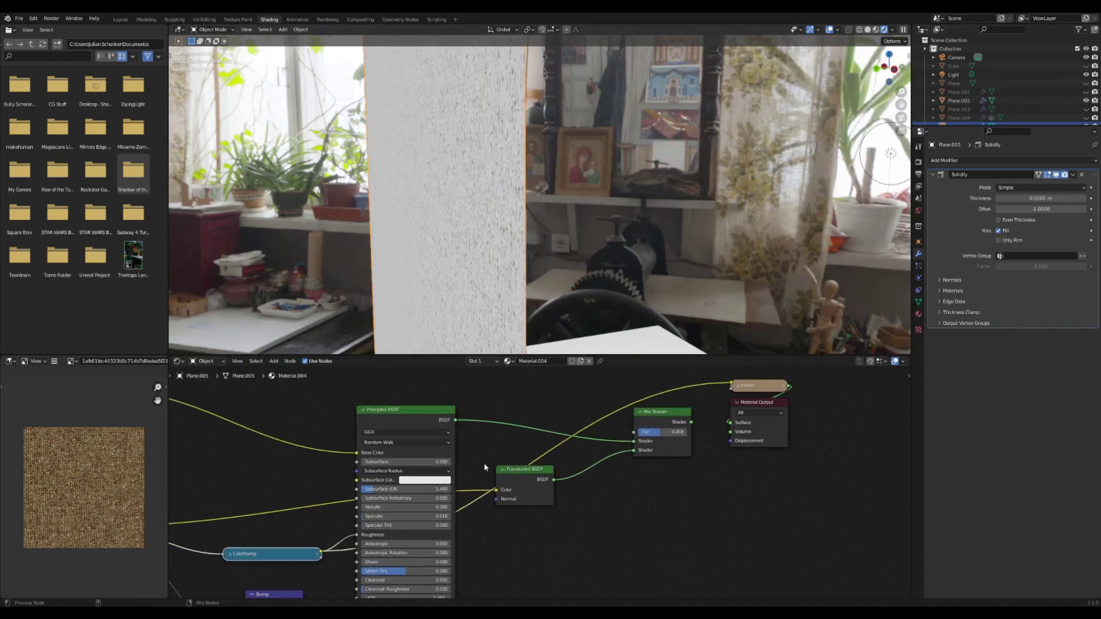
pyautogui.click(387, 424)
pyautogui.keyDown('ctrl'); pyautogui.keyDown('shift'); pyautogui.click(387, 425); pyautogui.keyUp('shift'); pyautogui.keyUp('ctrl')
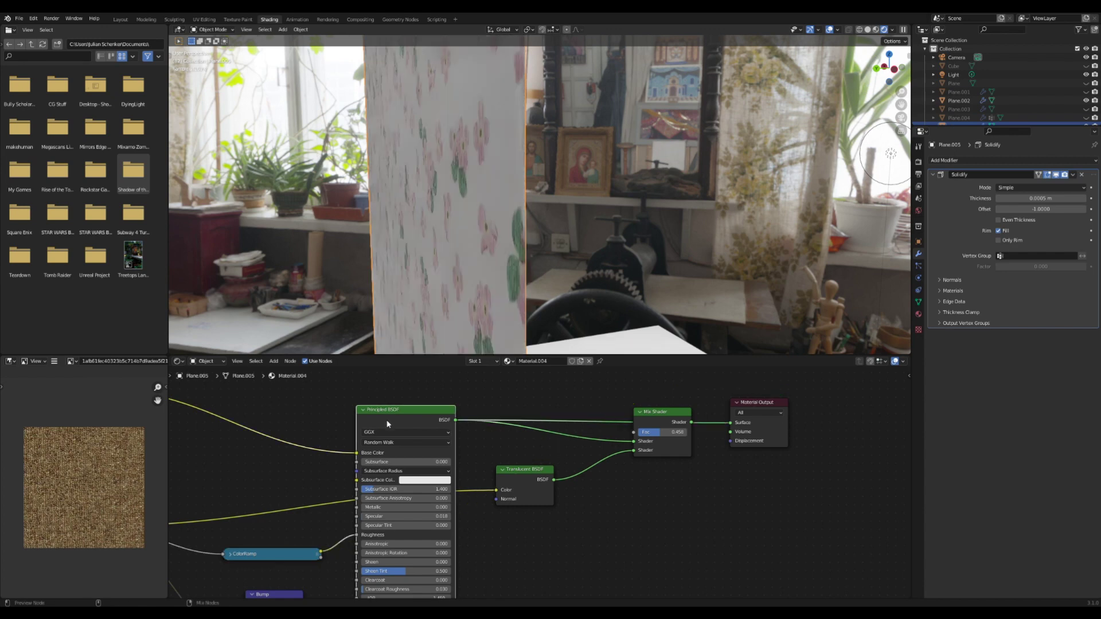
pyautogui.moveTo(576, 238)
pyautogui.mouseDown(button='middle')
pyautogui.moveTo(598, 242)
pyautogui.moveTo(582, 238)
pyautogui.mouseUp(button='middle')
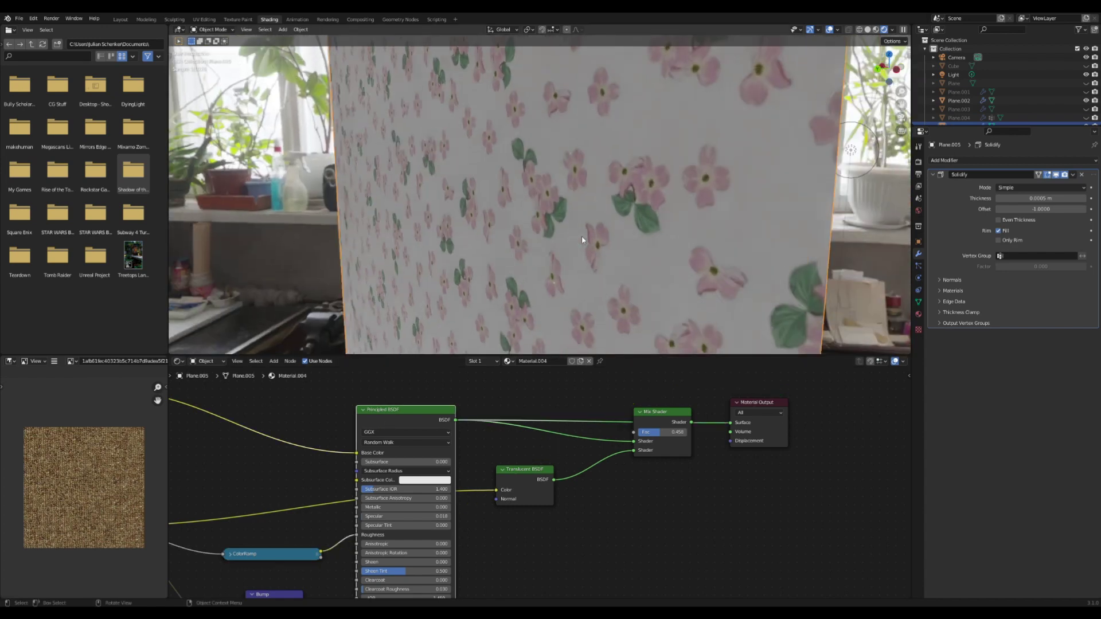
pyautogui.scroll(3, 582, 236)
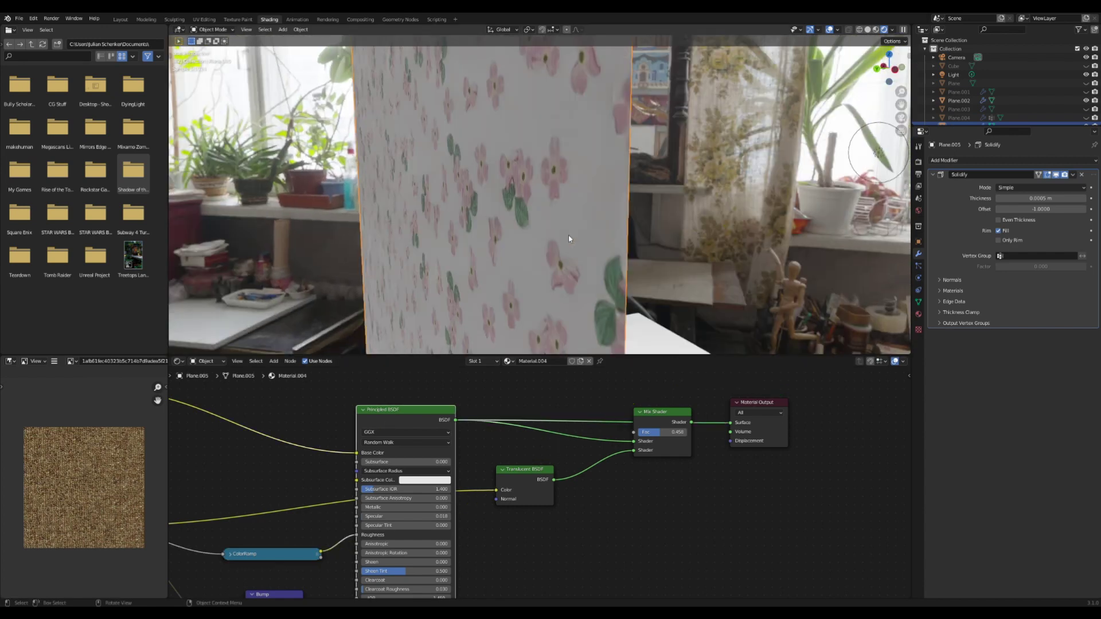
pyautogui.keyDown('ctrl'); pyautogui.keyDown('shift'); pyautogui.click(545, 469); pyautogui.keyUp('shift'); pyautogui.keyUp('ctrl')
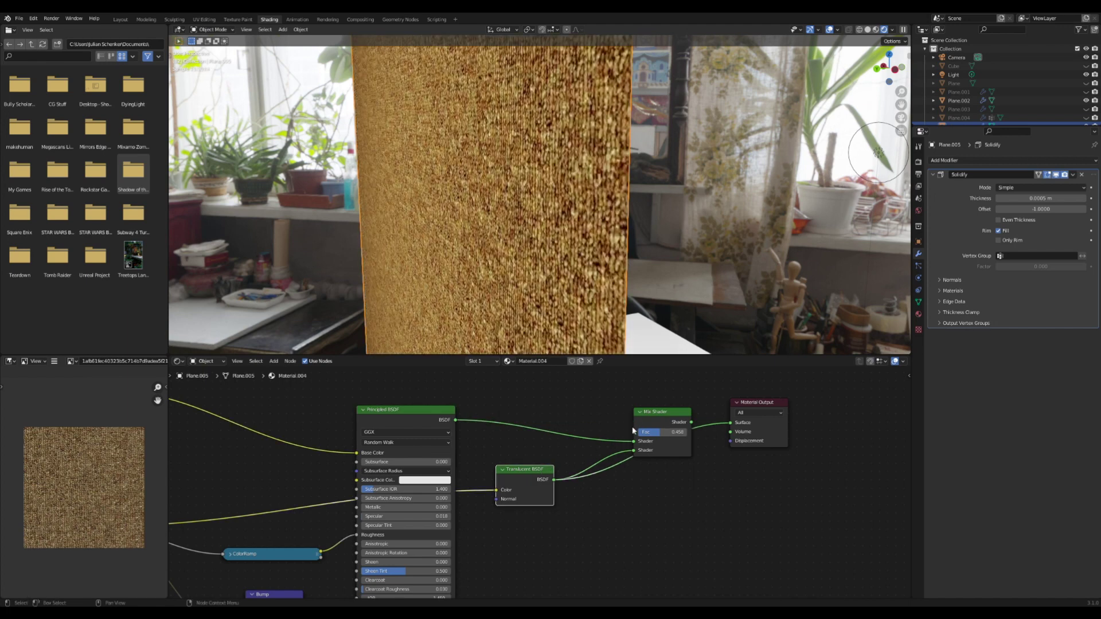
pyautogui.keyDown('ctrl'); pyautogui.keyDown('shift'); pyautogui.click(659, 412); pyautogui.keyUp('shift'); pyautogui.keyUp('ctrl')
# Disconnect the Curtain2.jpg texture from the Principled BSDF and try a solid purple Base Color on the fabric
pyautogui.scroll(-4, 634, 217)
pyautogui.moveTo(342, 458); pyautogui.dragTo(531, 484, button='middle')
pyautogui.moveTo(531, 484); pyautogui.dragTo(508, 480)
pyautogui.scroll(4, 549, 272)
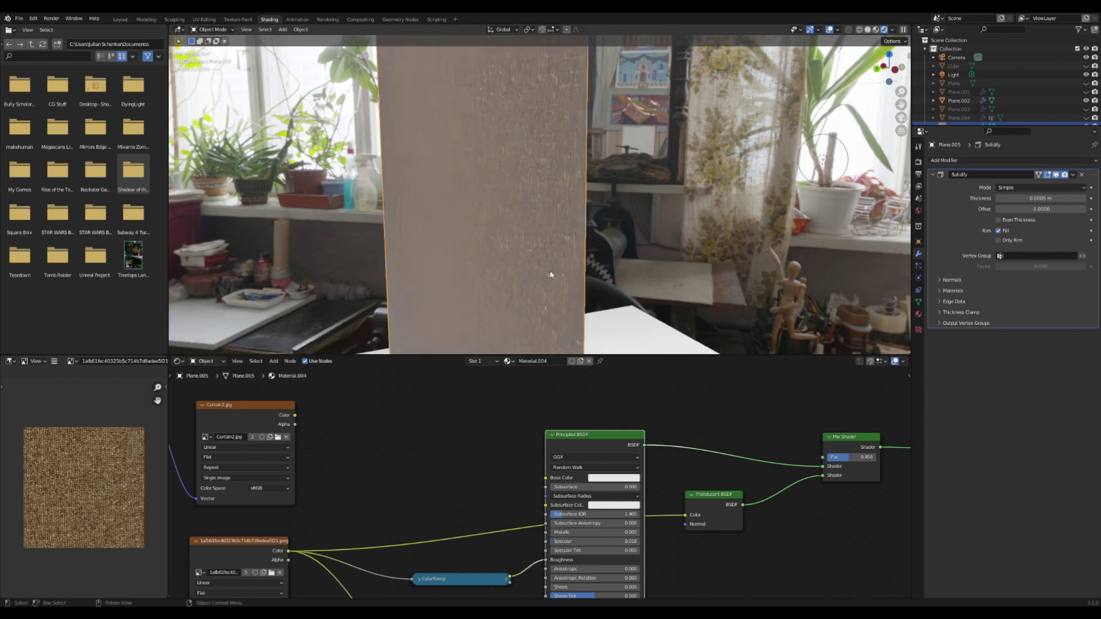
pyautogui.moveTo(548, 271); pyautogui.dragTo(595, 262, button='middle')
pyautogui.click(609, 478)
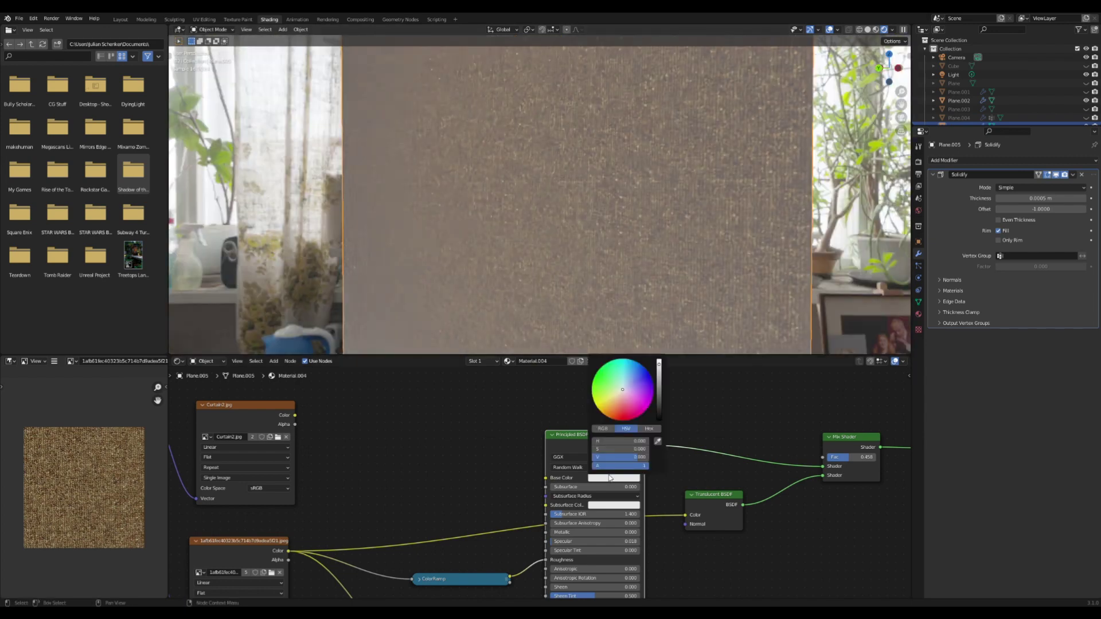
pyautogui.moveTo(619, 400)
pyautogui.mouseDown()
pyautogui.moveTo(619, 415)
pyautogui.moveTo(640, 394)
pyautogui.mouseUp()
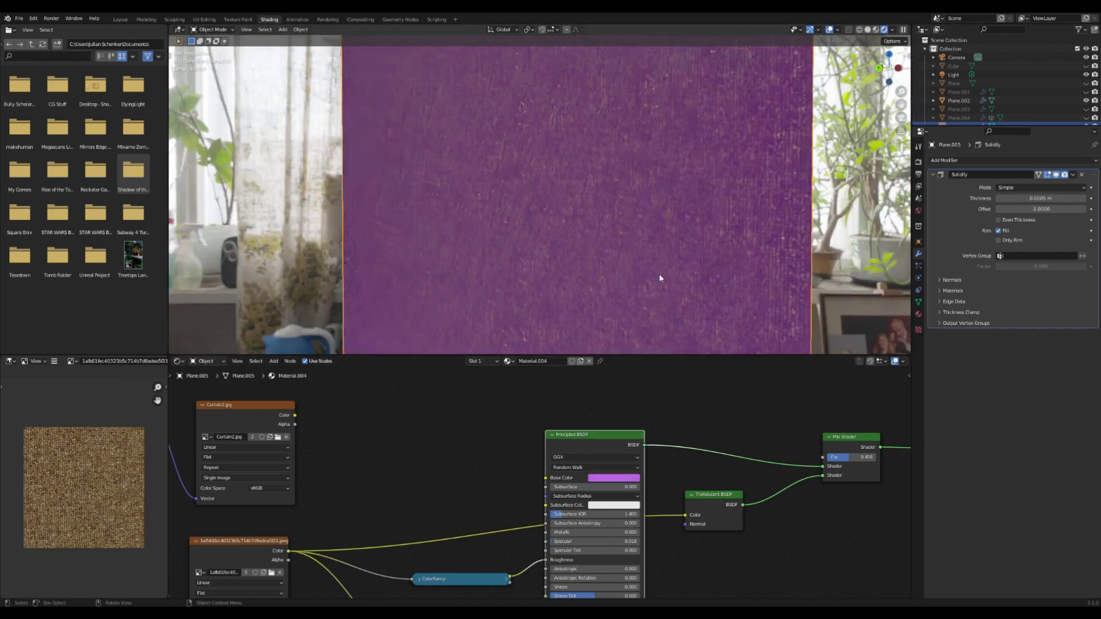
pyautogui.moveTo(659, 275); pyautogui.dragTo(613, 265, button='middle')
pyautogui.scroll(-4, 740, 245)
# Undo the purple Base Color and reconnect the Color output of Curtain2.jpg to the Principled BSDF's Base Color
pyautogui.hotkey('ctrl', 'z')
pyautogui.moveTo(296, 415); pyautogui.dragTo(546, 478)
pyautogui.moveTo(584, 308); pyautogui.dragTo(565, 300, button='middle')
pyautogui.scroll(-5, 659, 304)
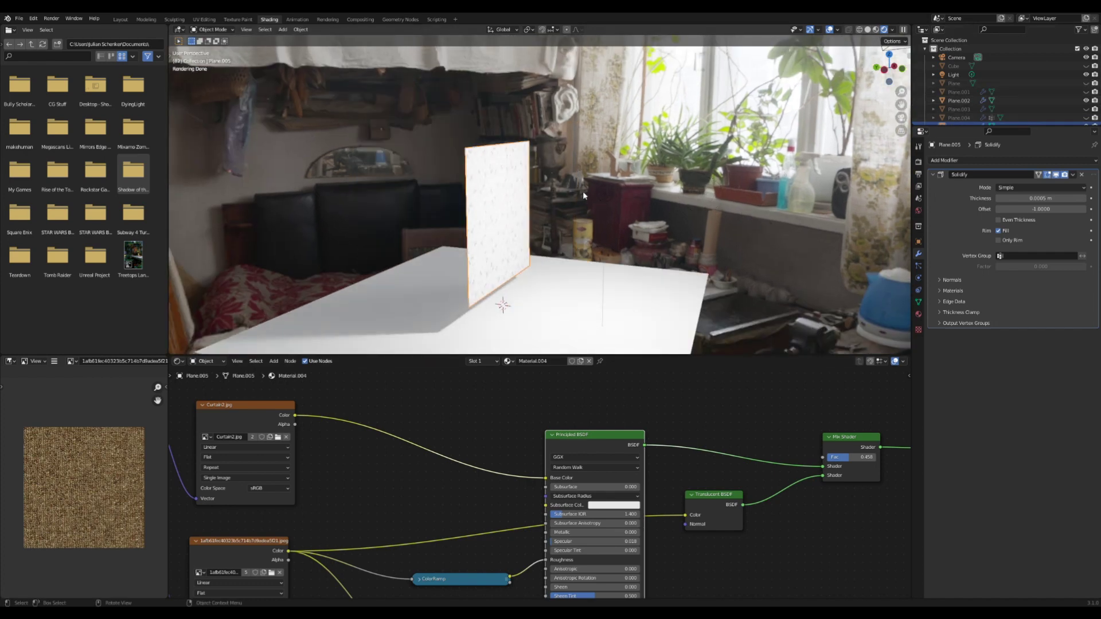
# Place the Cloth.jpg image texture beside the shader nodes and connect its Color output to the Material Output's Displacement
pyautogui.scroll(-3, 565, 167)
pyautogui.moveTo(555, 148); pyautogui.dragTo(653, 157, button='middle')
pyautogui.scroll(4, 532, 153)
pyautogui.moveTo(569, 448); pyautogui.dragTo(438, 304, button='middle')
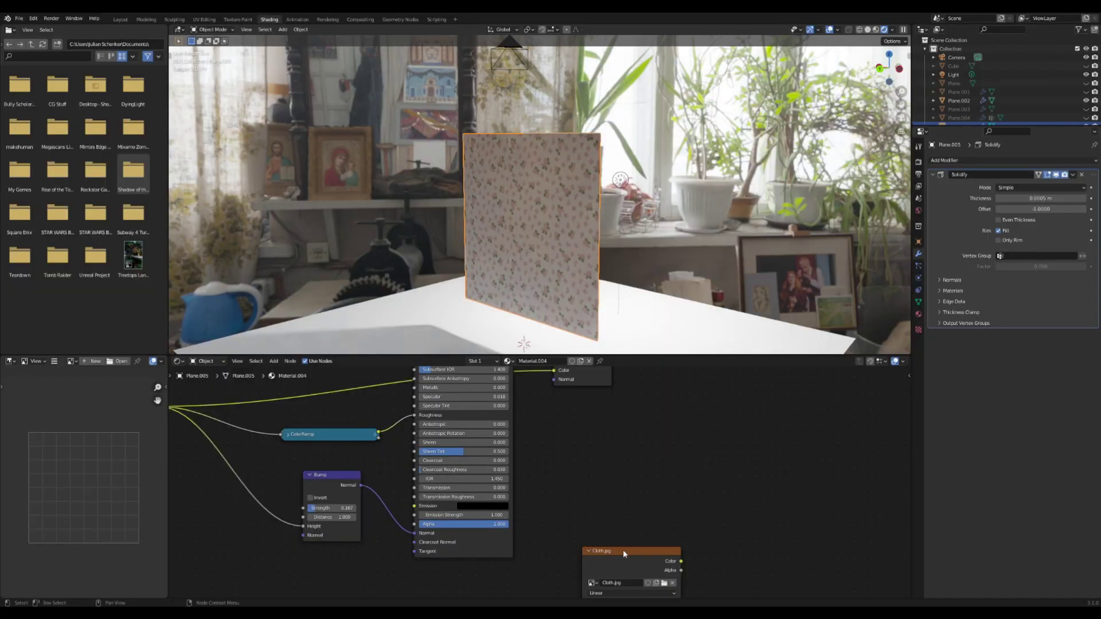
pyautogui.moveTo(623, 554); pyautogui.dragTo(697, 395)
pyautogui.scroll(-6, 608, 425)
pyautogui.moveTo(711, 408); pyautogui.dragTo(554, 422, button='middle')
pyautogui.scroll(1, 555, 420)
pyautogui.scroll(5, 571, 268)
pyautogui.moveTo(557, 408); pyautogui.dragTo(647, 413)
pyautogui.scroll(5, 555, 433)
# Insert a MixRGB node between Cloth.jpg and the Displacement input and set its Fac to 0.850
pyautogui.hotkey('shift', 'a')
pyautogui.click(543, 438)
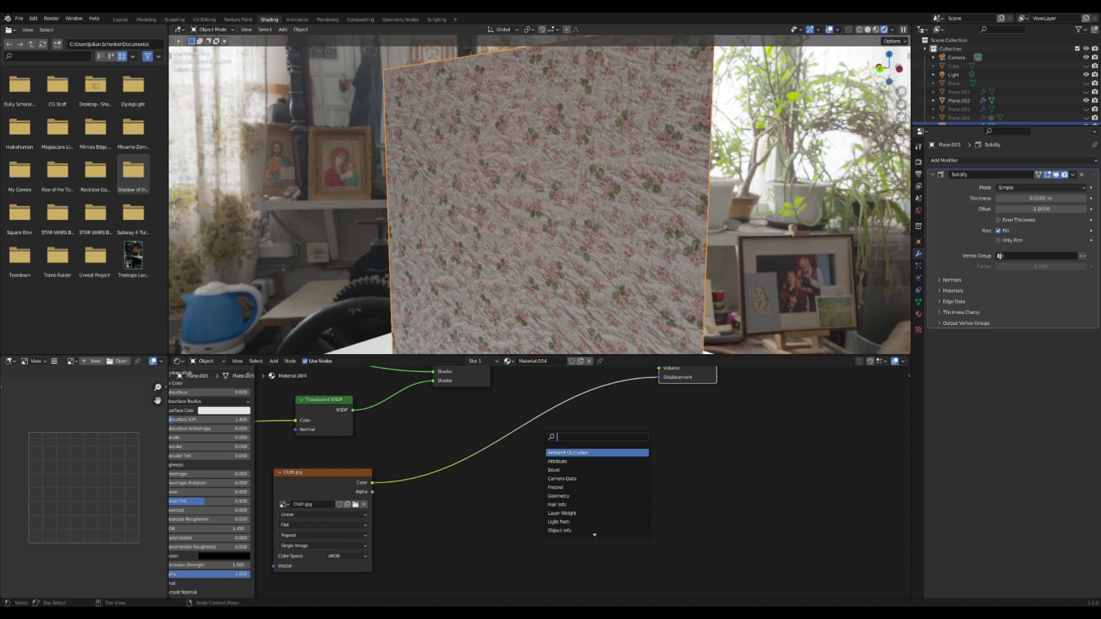
pyautogui.write('mix')
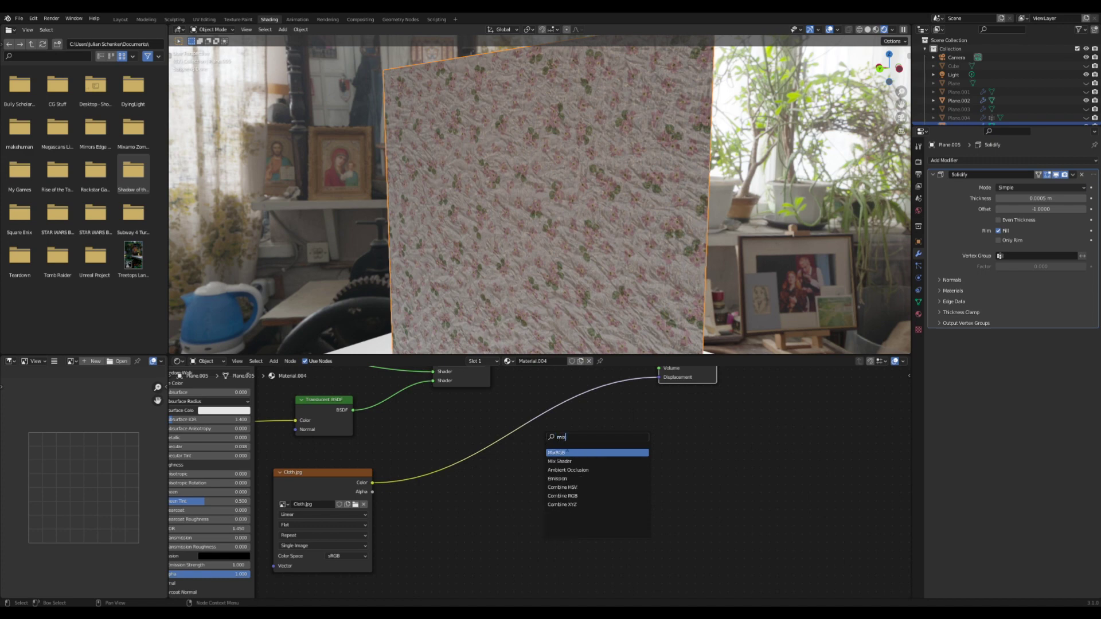
pyautogui.click(568, 452)
pyautogui.click(565, 458)
pyautogui.scroll(2, 562, 463)
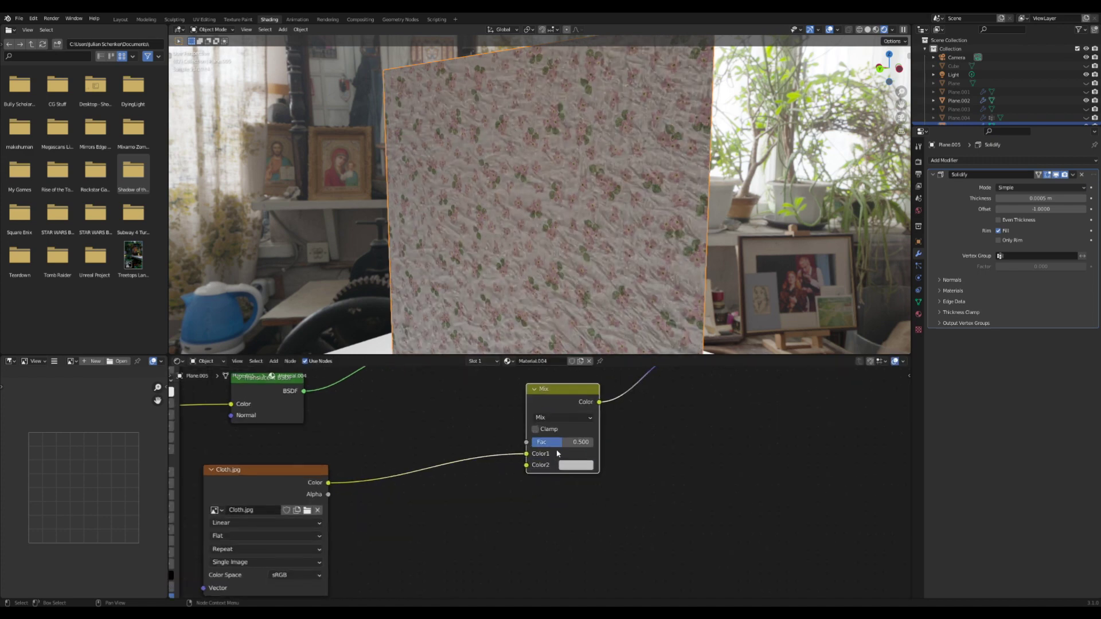
pyautogui.moveTo(560, 442); pyautogui.dragTo(585, 442)
# Save the file and inspect the fabric wrinkles on both sides of the plane
pyautogui.moveTo(772, 196); pyautogui.dragTo(658, 204, button='middle')
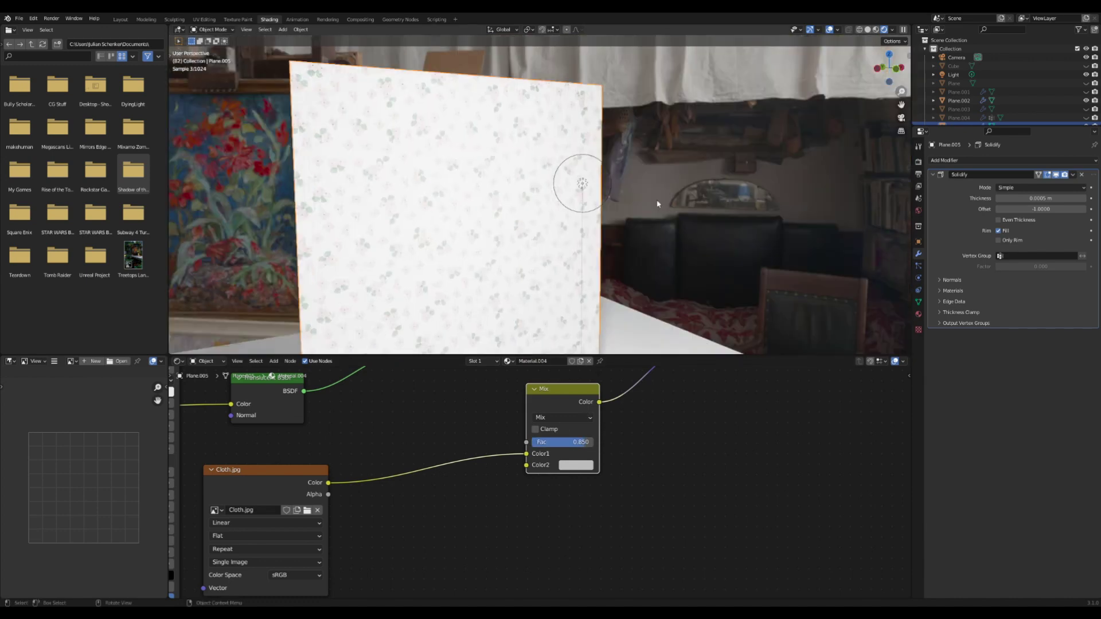
pyautogui.hotkey('ctrl', 's')
pyautogui.moveTo(573, 253); pyautogui.dragTo(712, 249, button='middle')
pyautogui.scroll(4, 710, 248)
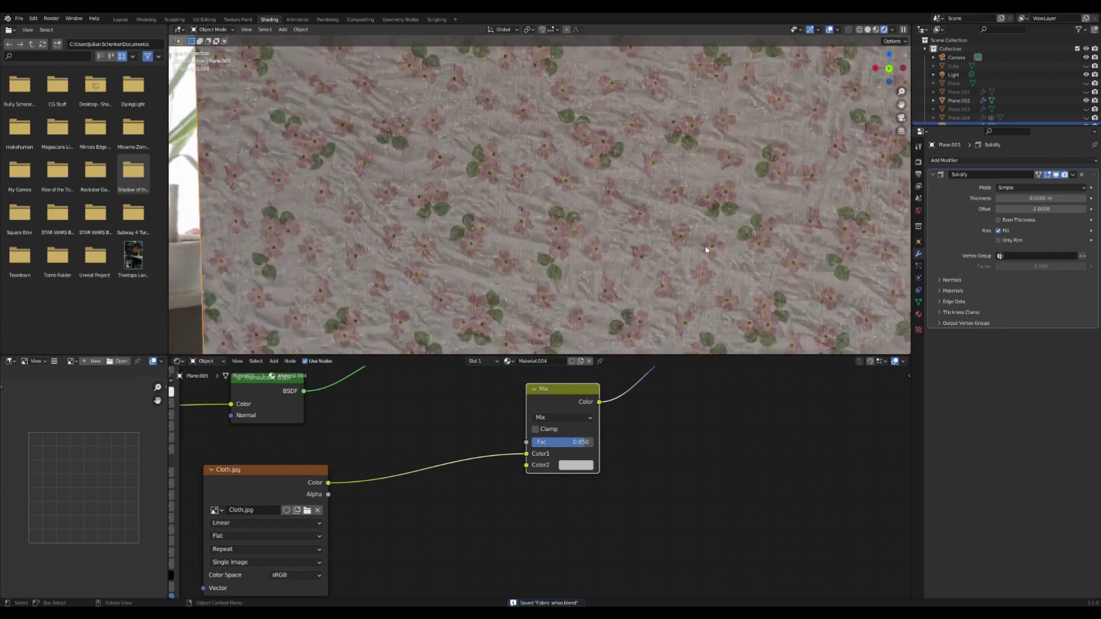
pyautogui.scroll(-5, 642, 241)
pyautogui.scroll(-3, 465, 437)
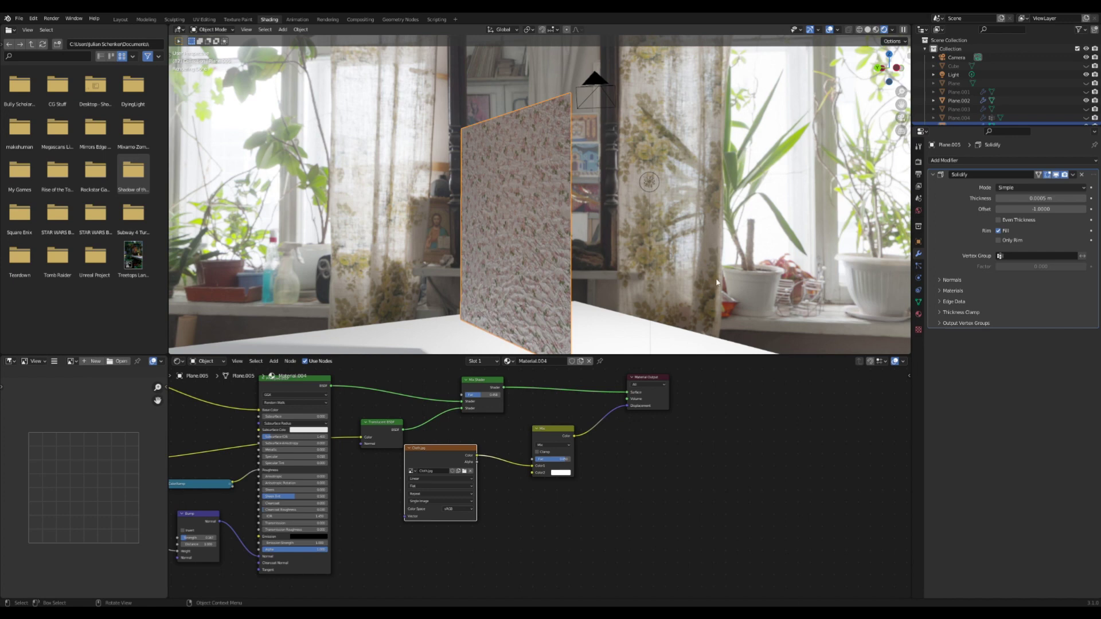
# Hide the flat fabric plane Plane.005, then show and select the draped cloth curtain Plane.004
pyautogui.scroll(-4, 581, 263)
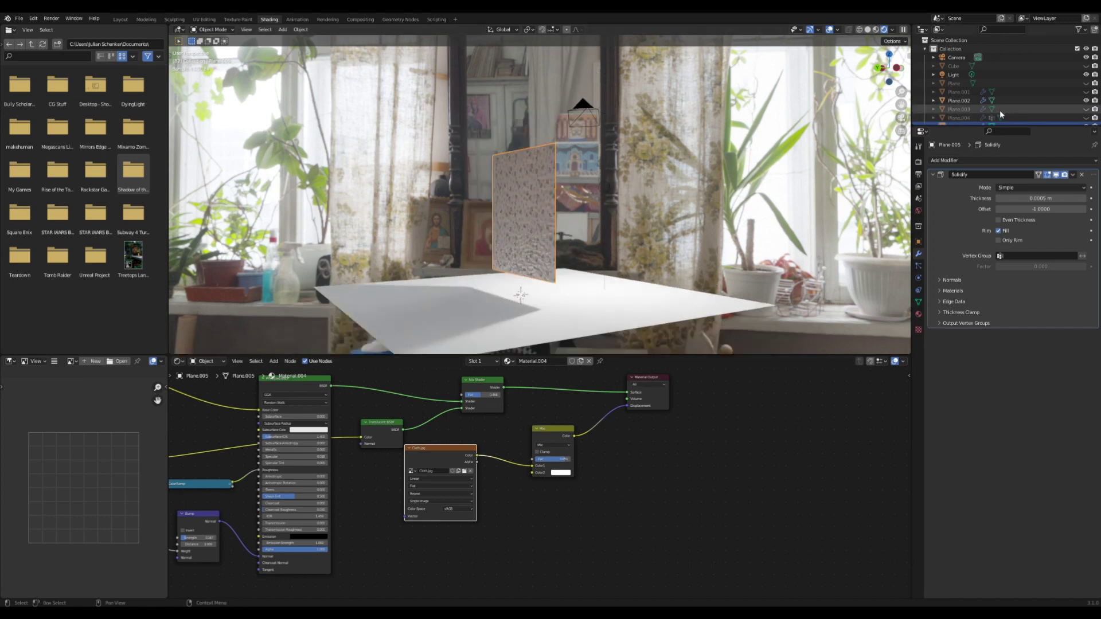
pyautogui.scroll(-2, 1001, 115)
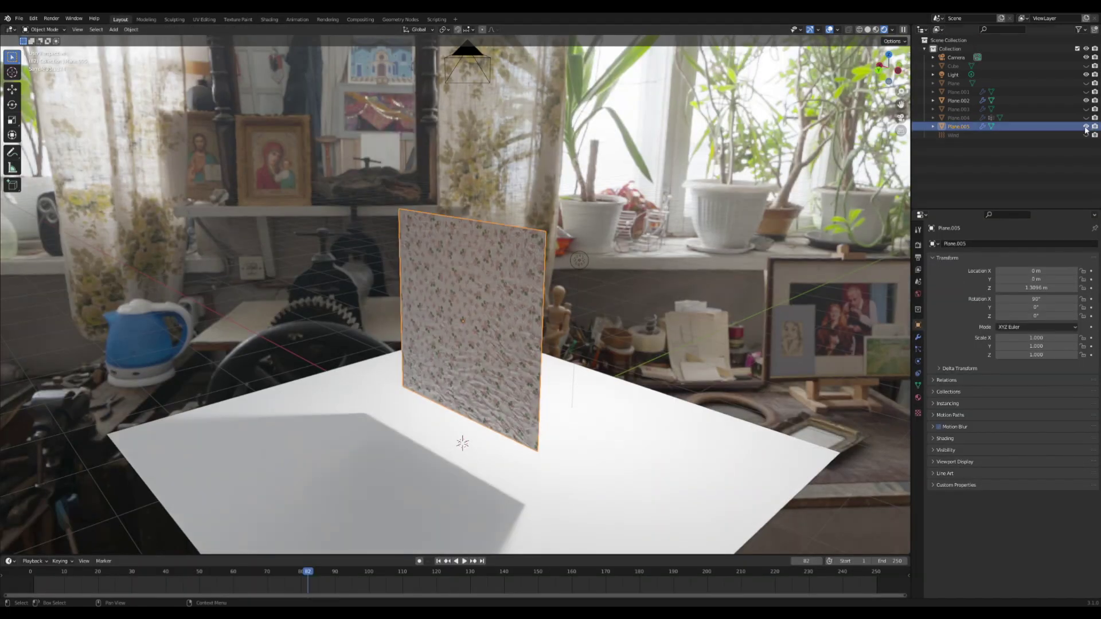
pyautogui.click(1085, 127)
pyautogui.click(1085, 117)
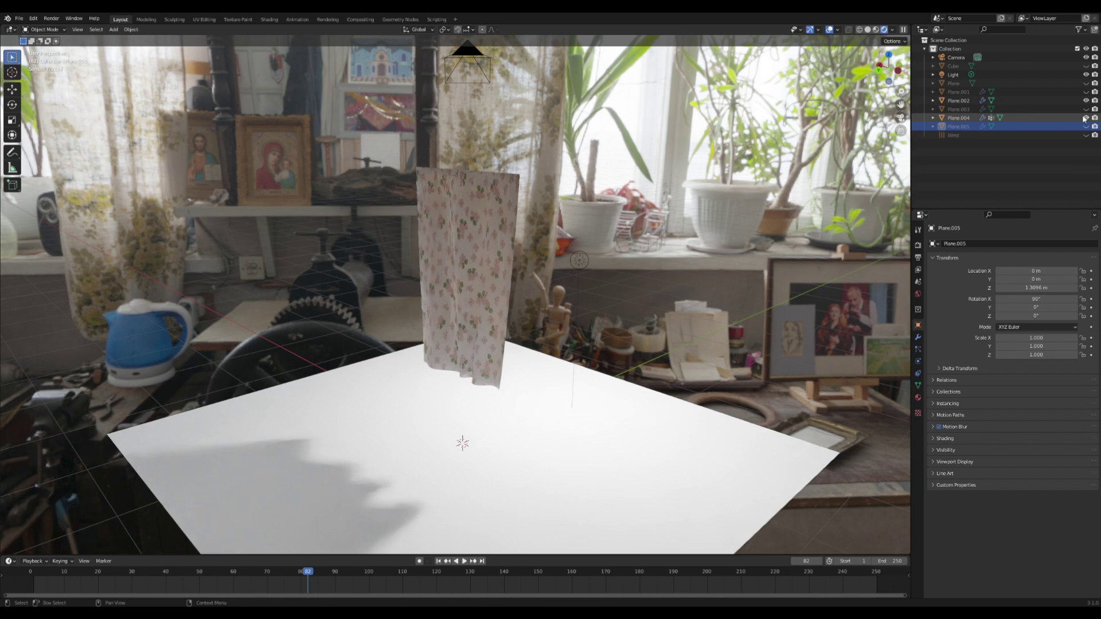
pyautogui.click(958, 117)
pyautogui.scroll(3, 440, 170)
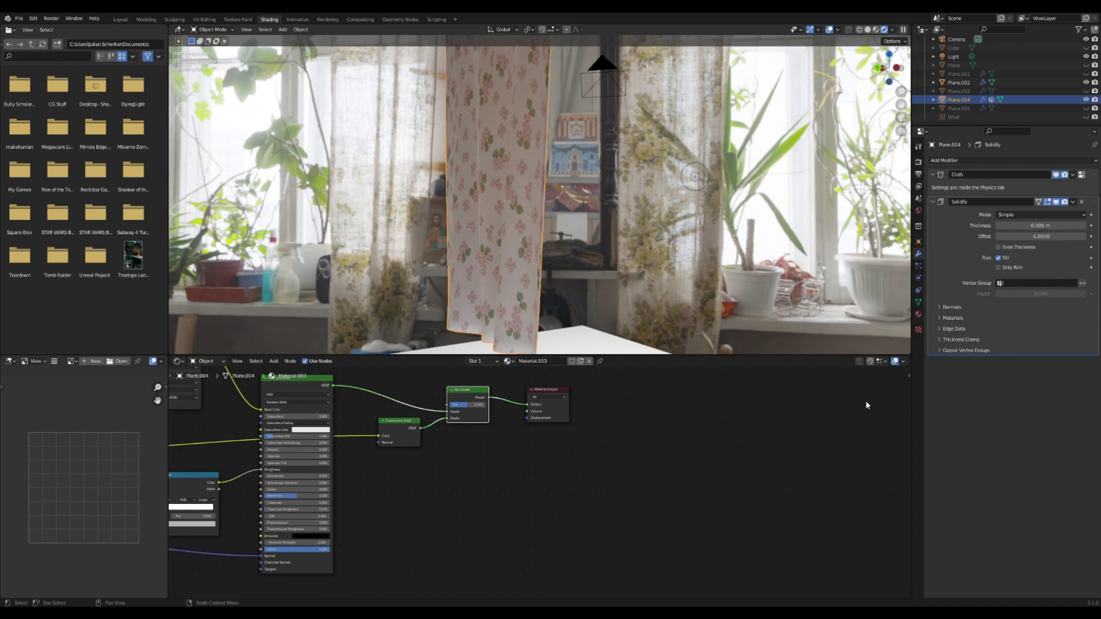
# Paste the Cloth.jpg texture node into the curtain's material and connect its Color output to the Material Output's Displacement
pyautogui.hotkey('ctrl', 'v')
pyautogui.moveTo(449, 511); pyautogui.dragTo(527, 418)
pyautogui.moveTo(551, 274); pyautogui.dragTo(570, 231, button='middle')
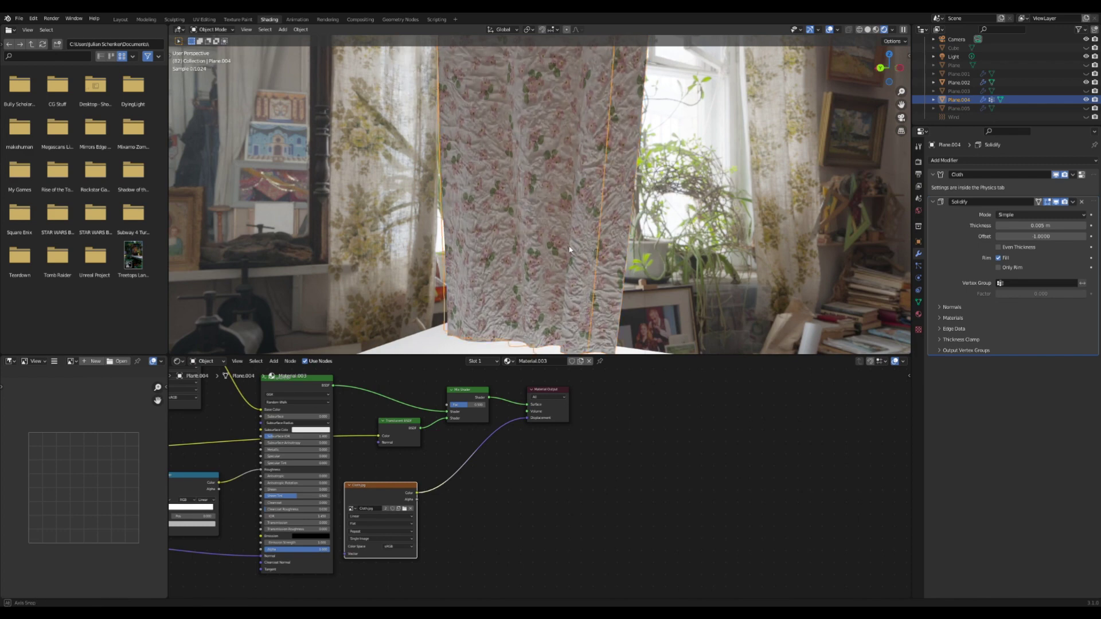
pyautogui.moveTo(592, 246); pyautogui.dragTo(560, 295, button='middle')
# Make room around the Cloth.jpg node and add Texture Coordinate and Mapping nodes in front of it
pyautogui.moveTo(548, 390); pyautogui.dragTo(652, 392)
pyautogui.moveTo(357, 492); pyautogui.dragTo(536, 459)
pyautogui.hotkey('ctrl', 't')
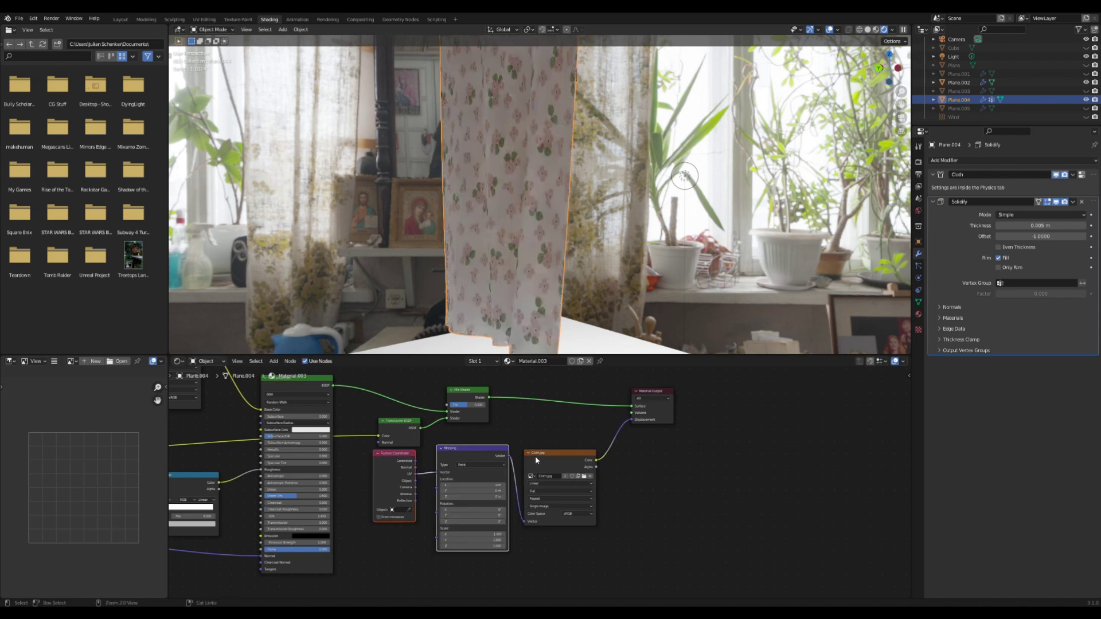
pyautogui.scroll(2, 535, 456)
# Try a Mapping Scale of 0.3 on all three axes for the Cloth.jpg texture, then undo the change
pyautogui.doubleClick(447, 553)
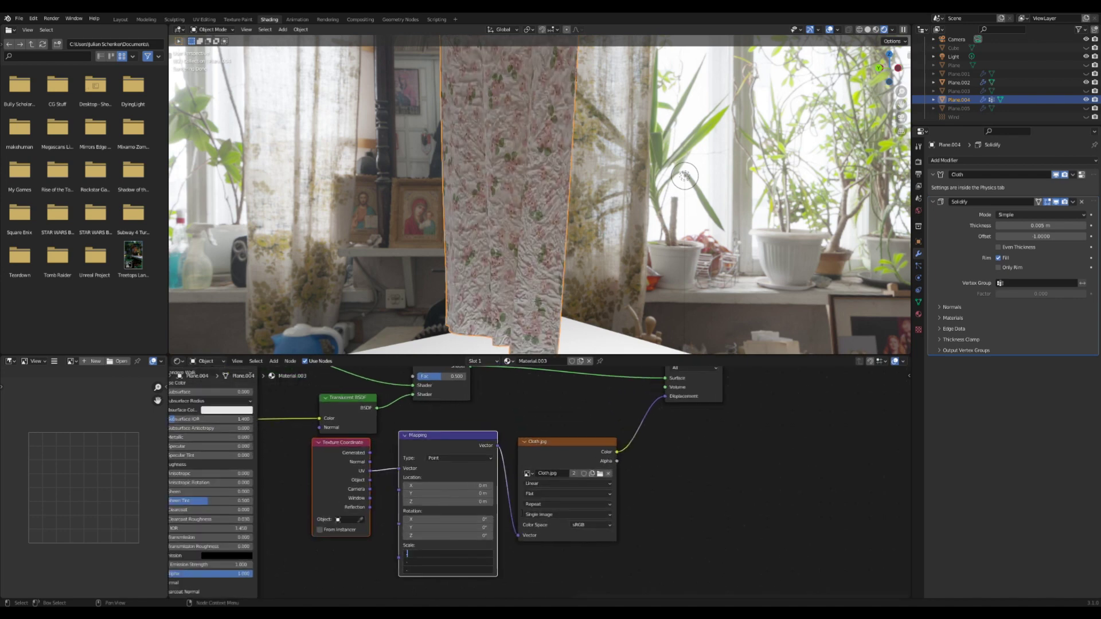
pyautogui.write('0.3')
pyautogui.press('Return')
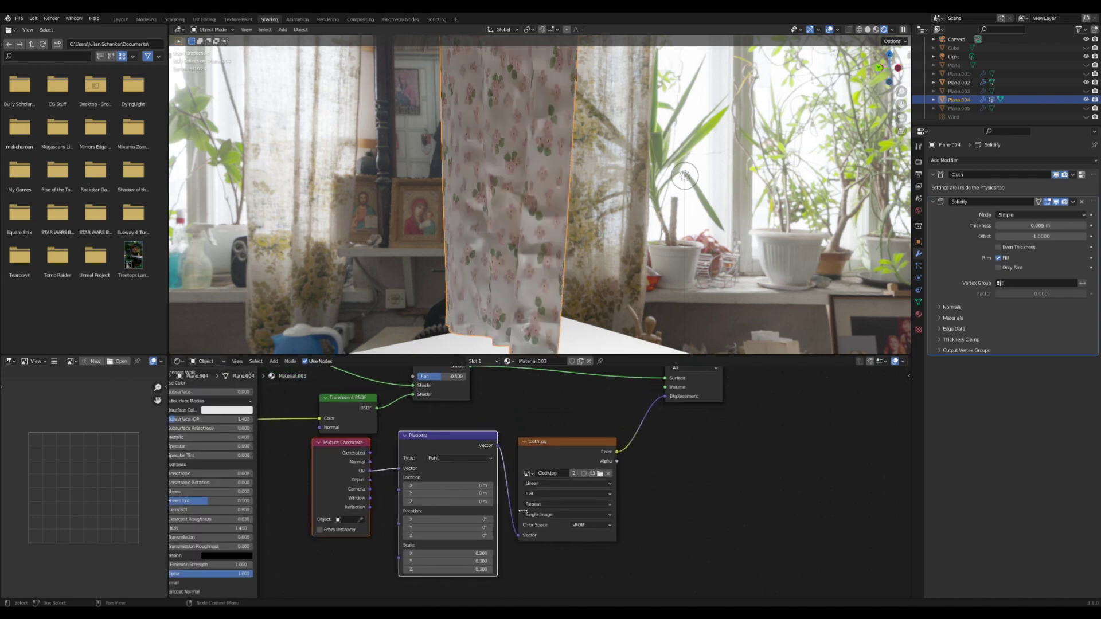
pyautogui.moveTo(543, 302); pyautogui.dragTo(640, 264, button='middle')
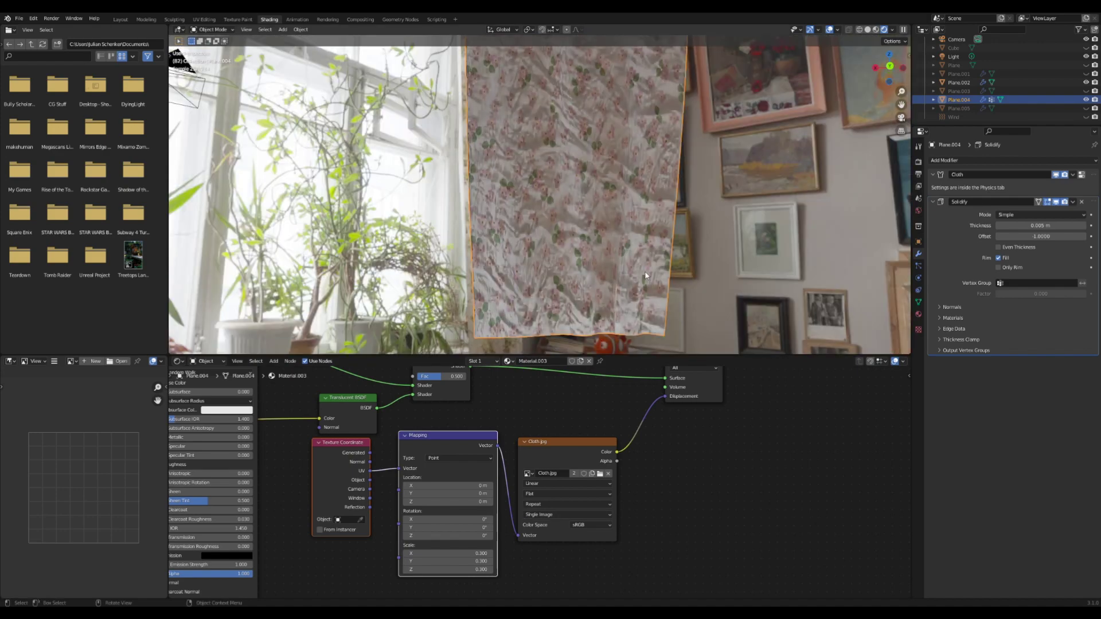
pyautogui.hotkey('ctrl', 'z')
pyautogui.moveTo(613, 303); pyautogui.dragTo(626, 292, button='middle')
pyautogui.scroll(5, 626, 292)
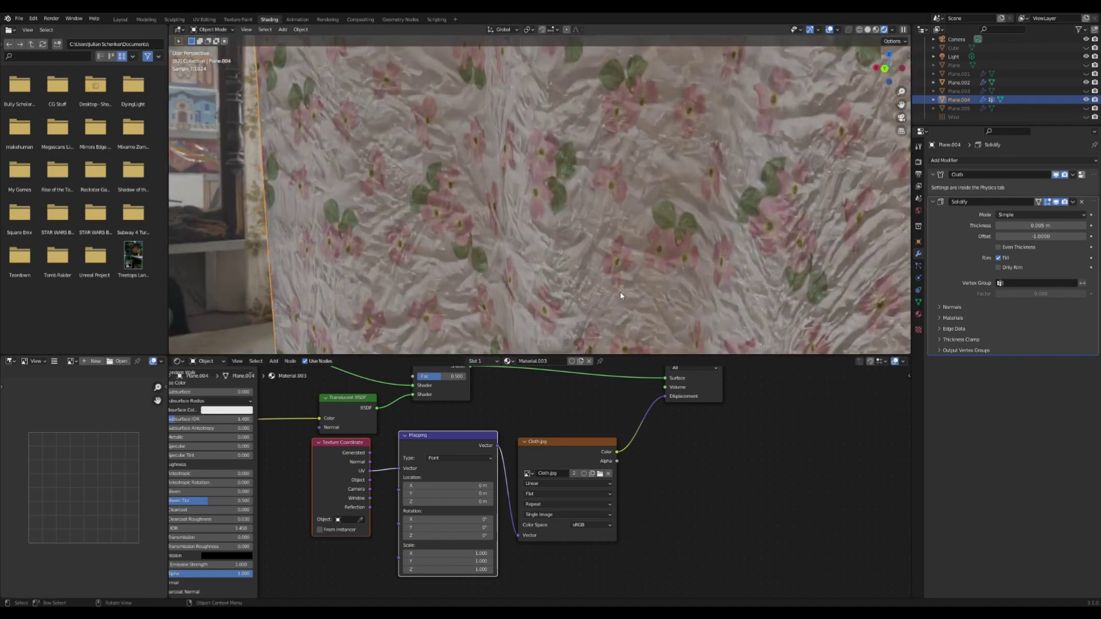
# Move the Material Output away and insert a MixRGB node between the Cloth.jpg Color output and the Displacement input
pyautogui.scroll(-5, 620, 295)
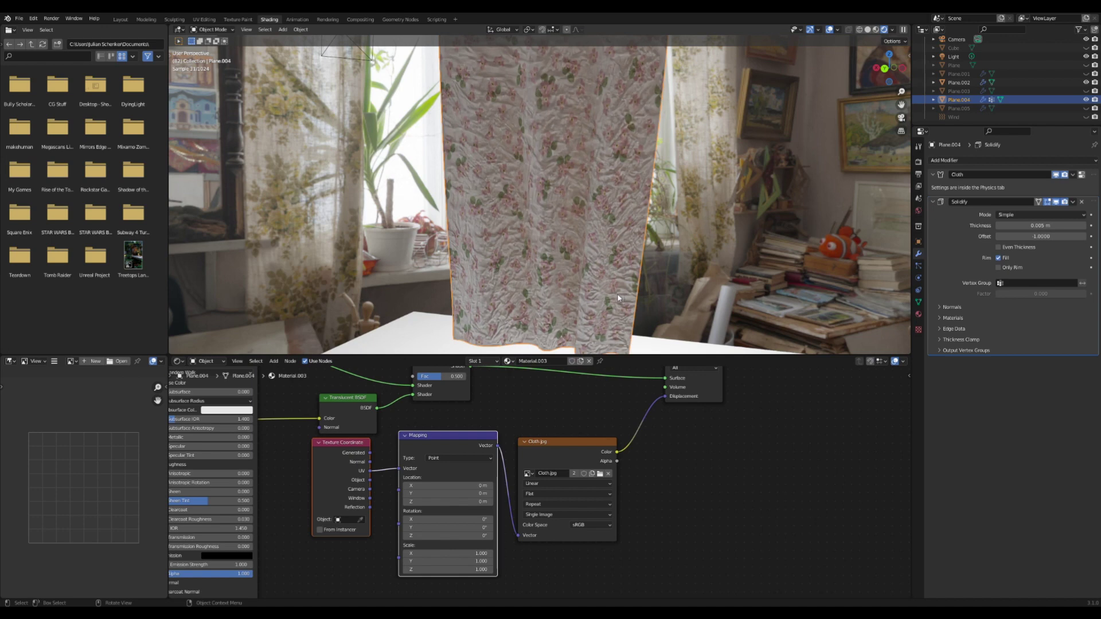
pyautogui.scroll(-3, 552, 439)
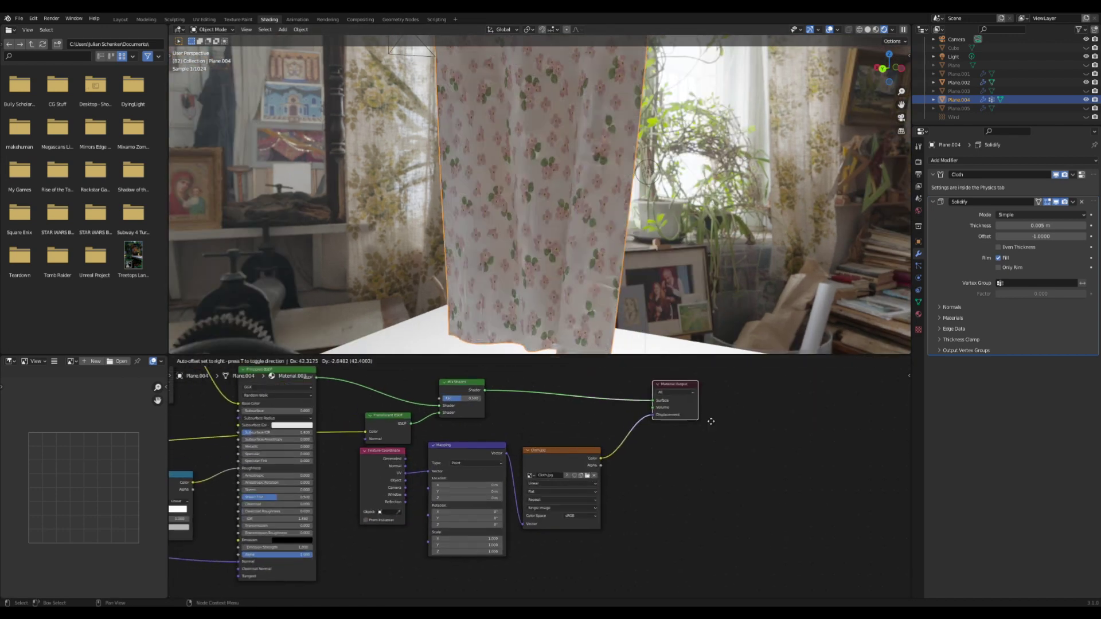
pyautogui.click(783, 417)
pyautogui.hotkey('shift', 'a')
pyautogui.click(696, 442)
pyautogui.write('mi')
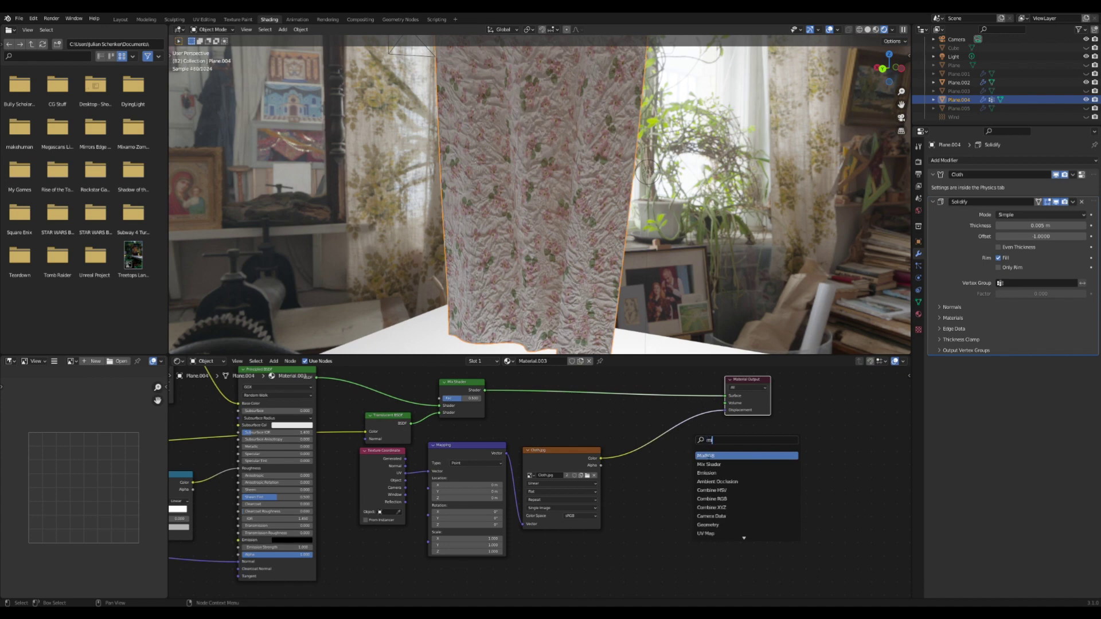
pyautogui.press('Return')
pyautogui.click(668, 453)
# Raise the new Mix node's Fac to 0.992 to soften the curtain's wrinkle displacement
pyautogui.scroll(2, 627, 485)
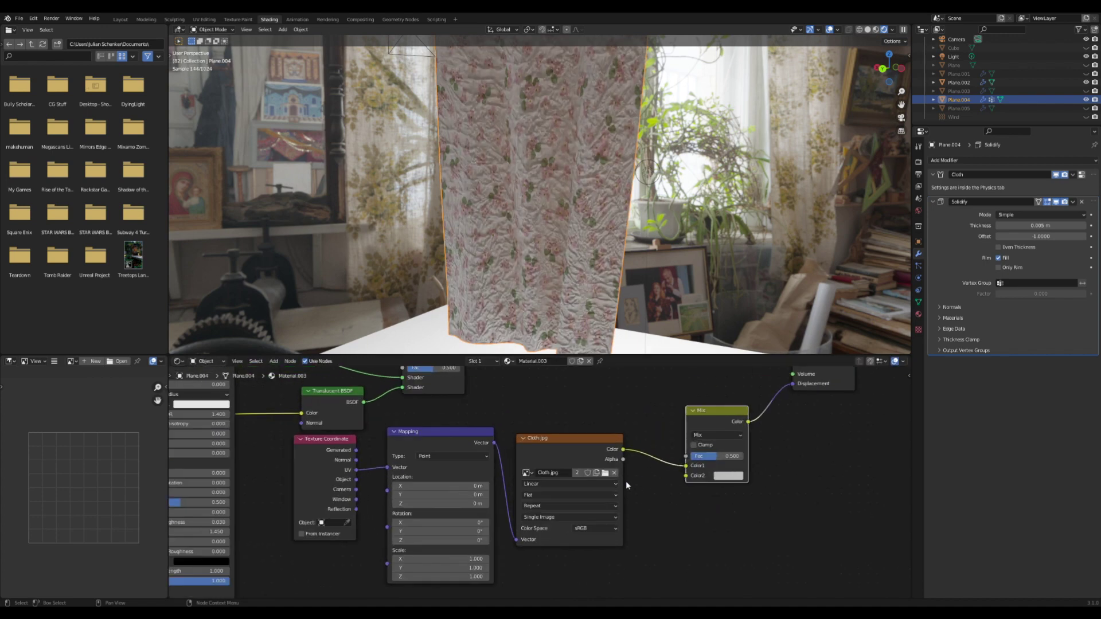
pyautogui.moveTo(707, 457); pyautogui.dragTo(742, 456)
pyautogui.scroll(3, 661, 305)
pyautogui.scroll(-5, 661, 317)
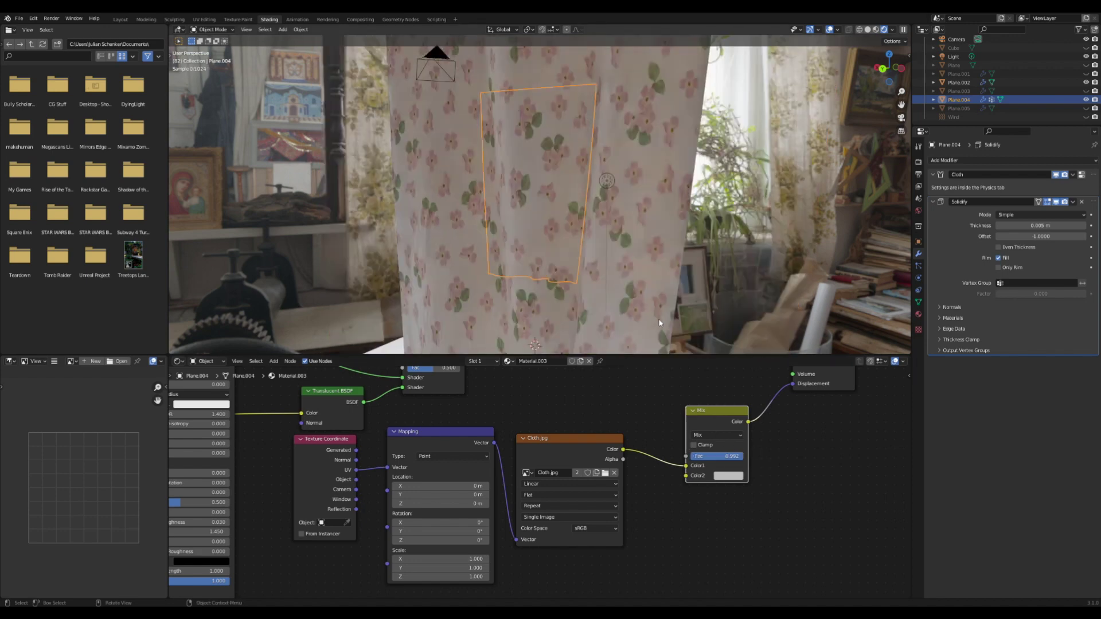
# Preview the Principled BSDF and Translucent BSDF separately on the curtain, then reconnect the Mix Shader to the Material Output's Surface
pyautogui.scroll(-4, 538, 424)
pyautogui.click(494, 408)
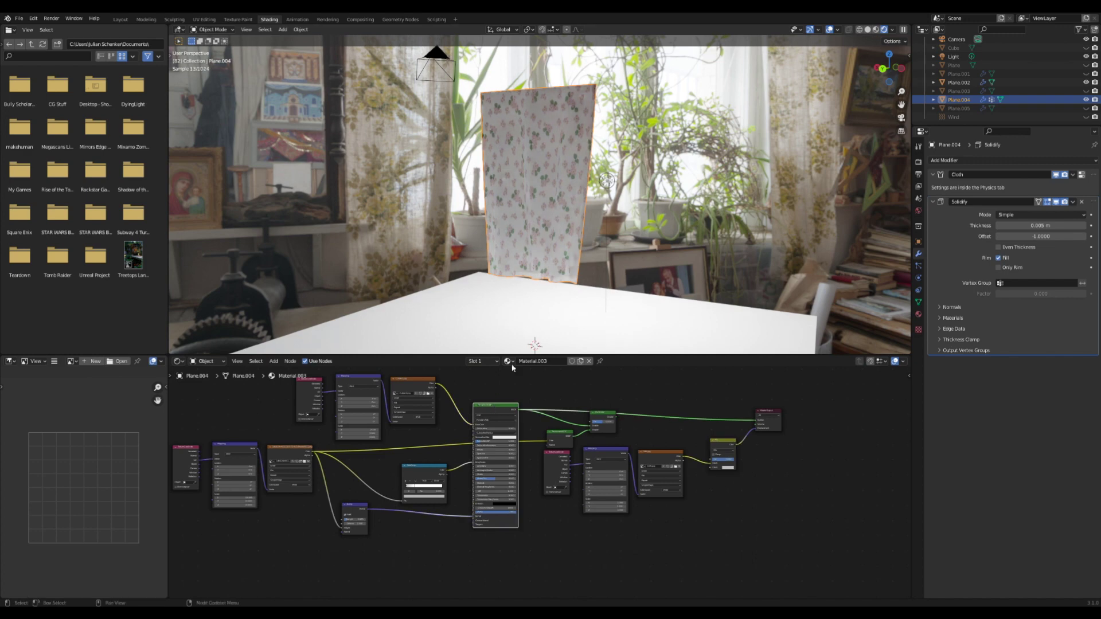
pyautogui.keyDown('ctrl'); pyautogui.keyDown('shift'); pyautogui.click(566, 436); pyautogui.keyUp('shift'); pyautogui.keyUp('ctrl')
pyautogui.keyDown('ctrl'); pyautogui.keyDown('shift'); pyautogui.click(602, 421); pyautogui.keyUp('shift'); pyautogui.keyUp('ctrl')
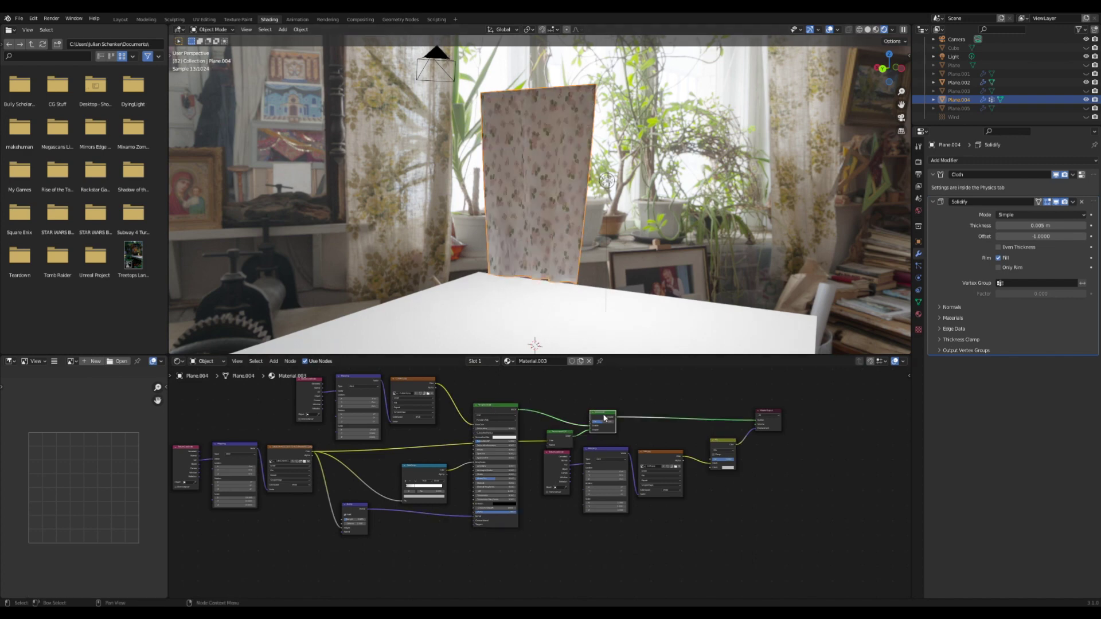
# Examine the draped curtain's translucent floral fabric and softened wrinkles from different distances and angles
pyautogui.moveTo(551, 313); pyautogui.dragTo(565, 177, button='middle')
pyautogui.scroll(3, 631, 313)
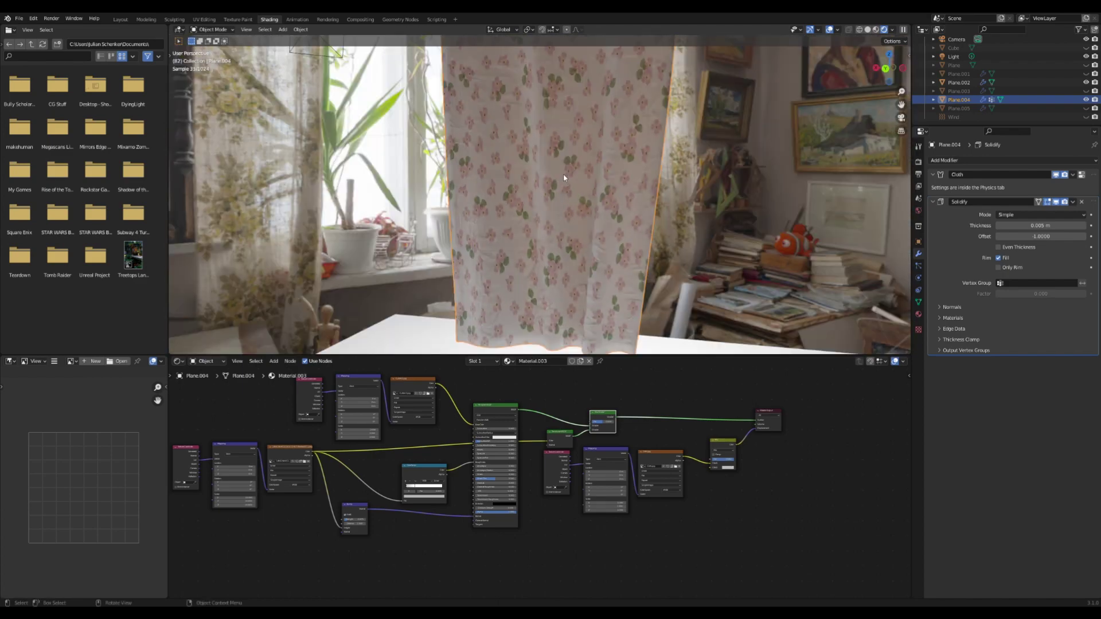
pyautogui.scroll(-3, 573, 184)
pyautogui.scroll(3, 573, 184)
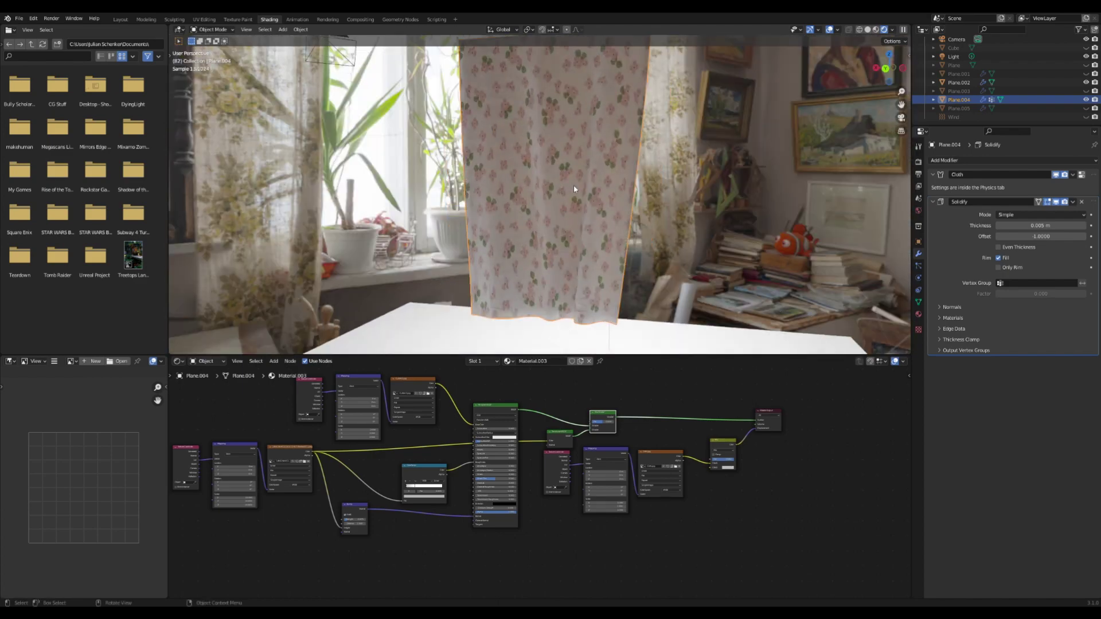
pyautogui.moveTo(574, 188); pyautogui.dragTo(544, 201, button='middle')
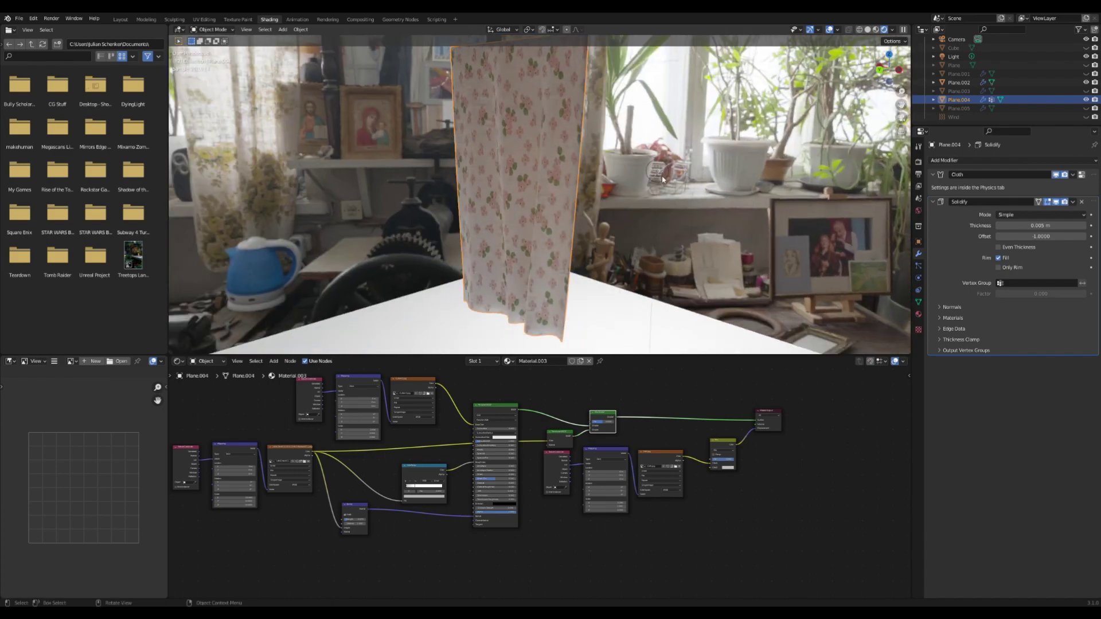